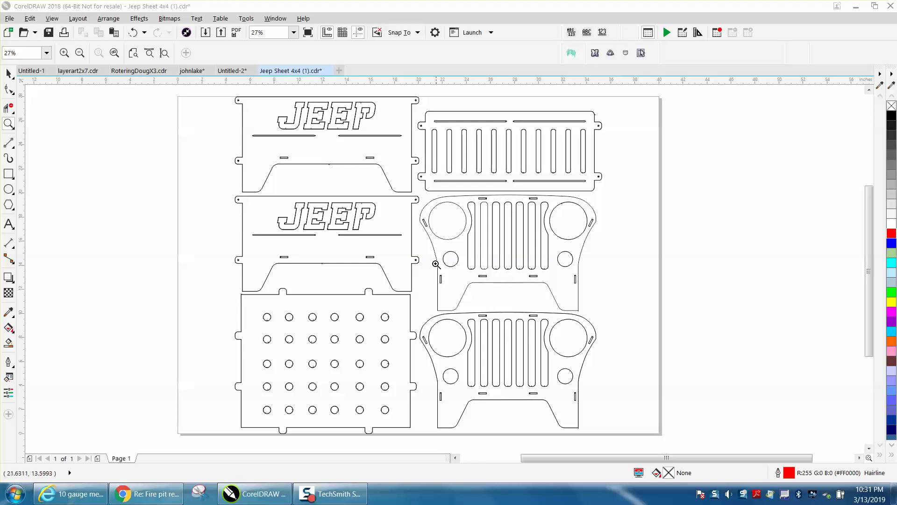
Step: Zoom from the grille face to the left headlight, then close in on the small tilted slot beside it
left_click_drag(414, 190, 605, 293)
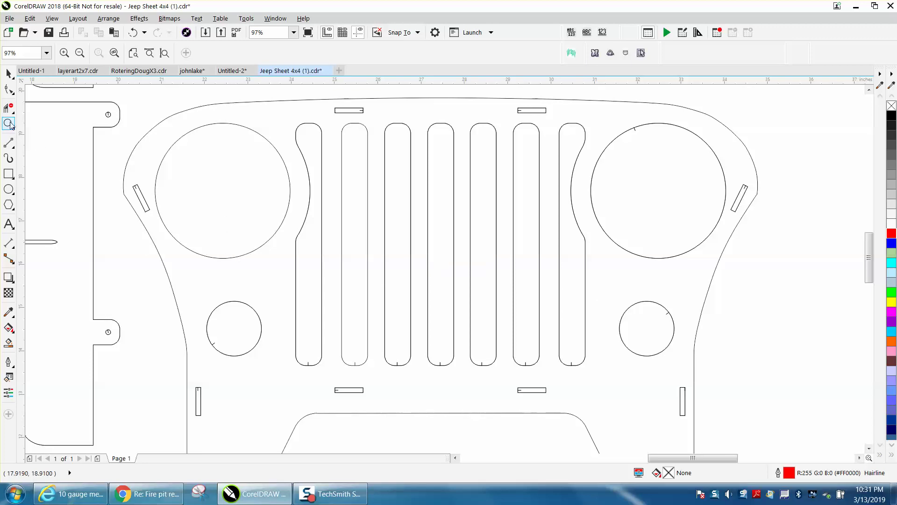
left_click_drag(152, 125, 337, 275)
left_click(9, 74)
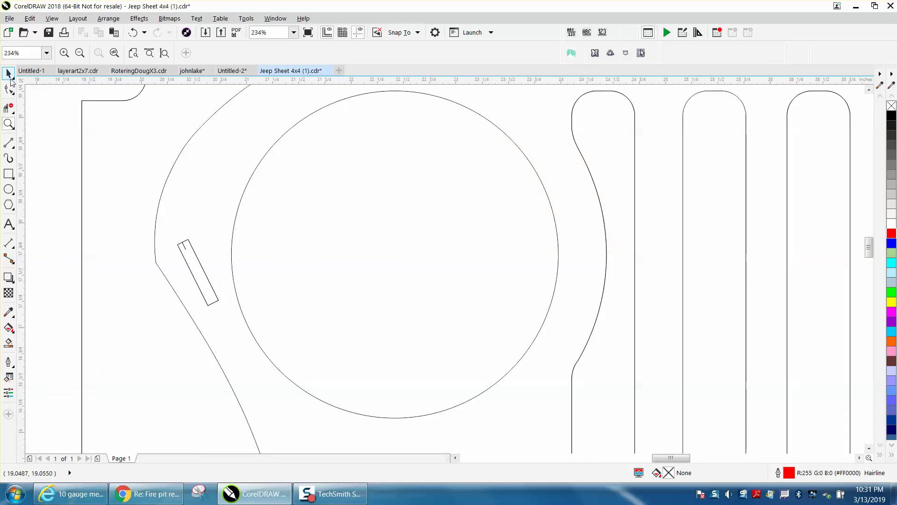
left_click(301, 120)
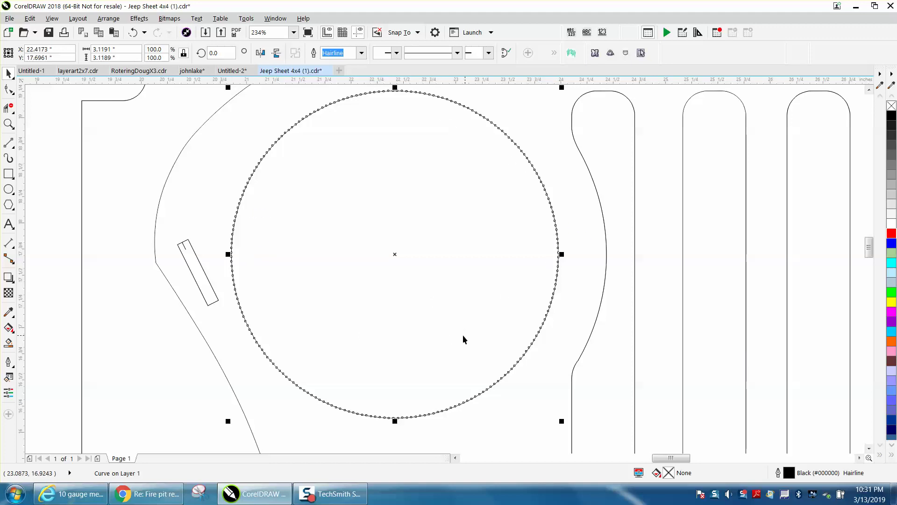
key("F3")
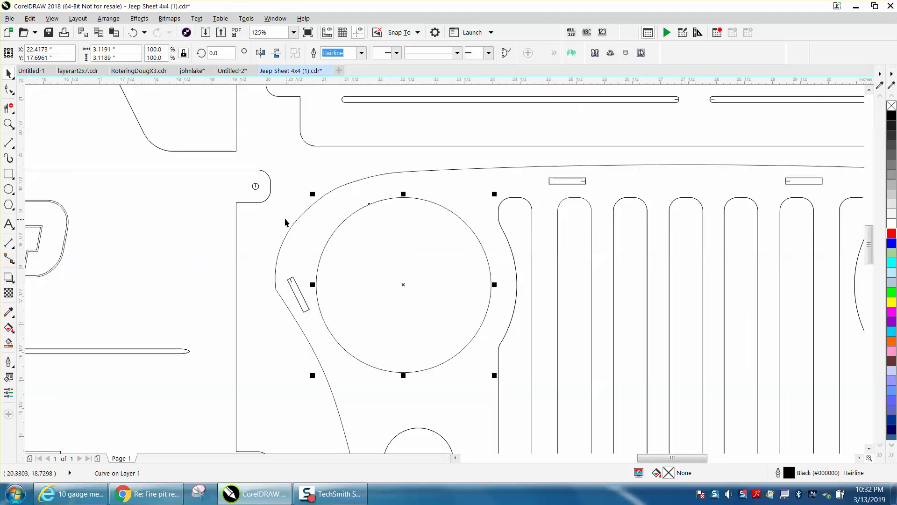
left_click(279, 216)
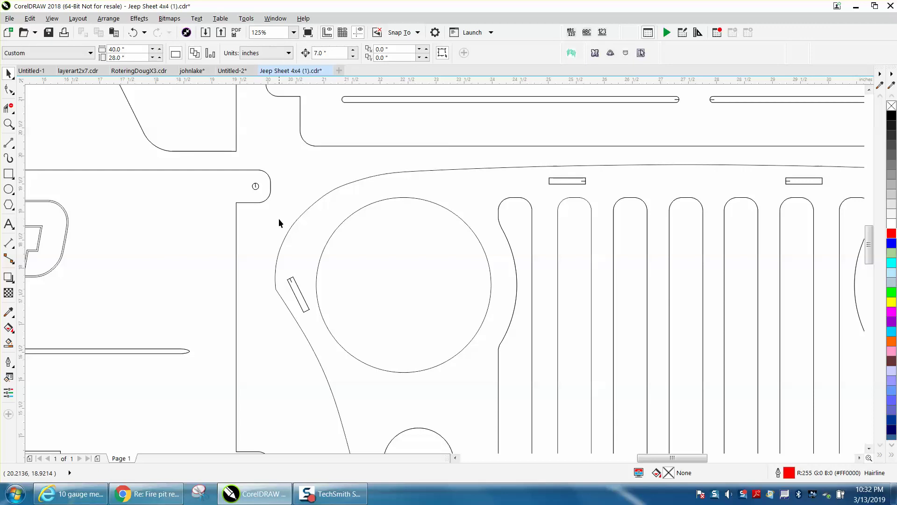
left_click(298, 286)
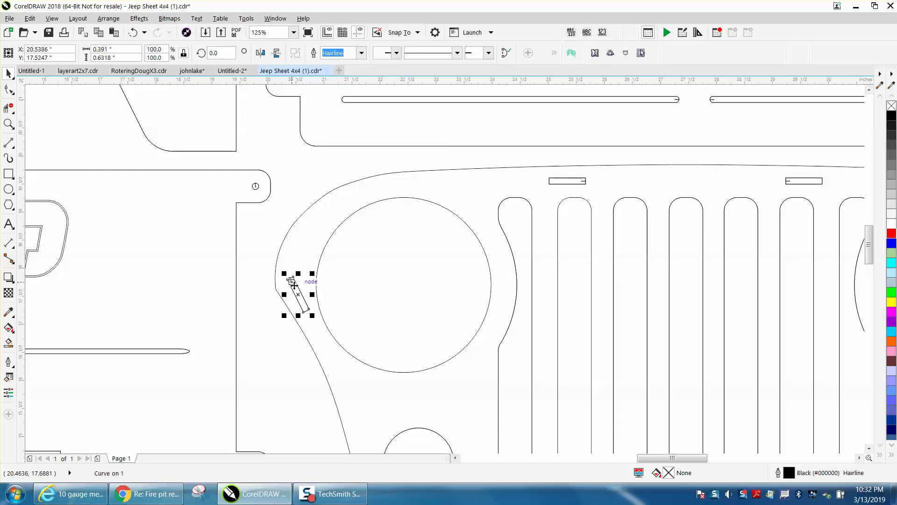
left_click(8, 124)
left_click_drag(260, 234, 420, 369)
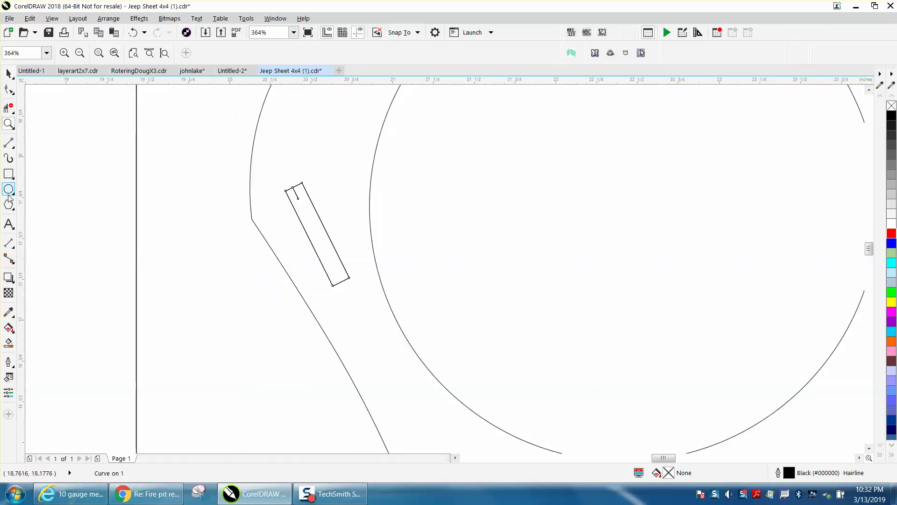
Step: Measure the slot's width with a parallel dimension reading 0.11"
left_click(13, 246)
left_click(12, 252)
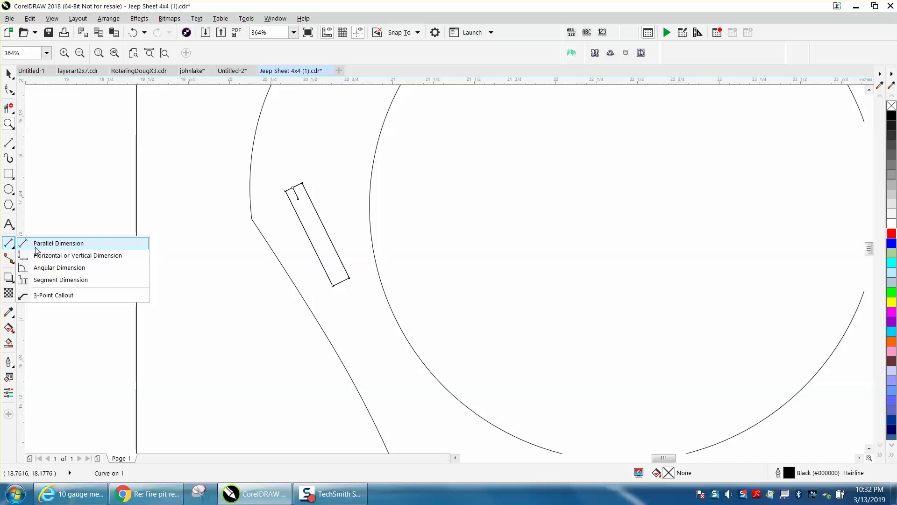
left_click(38, 241)
left_click(306, 232)
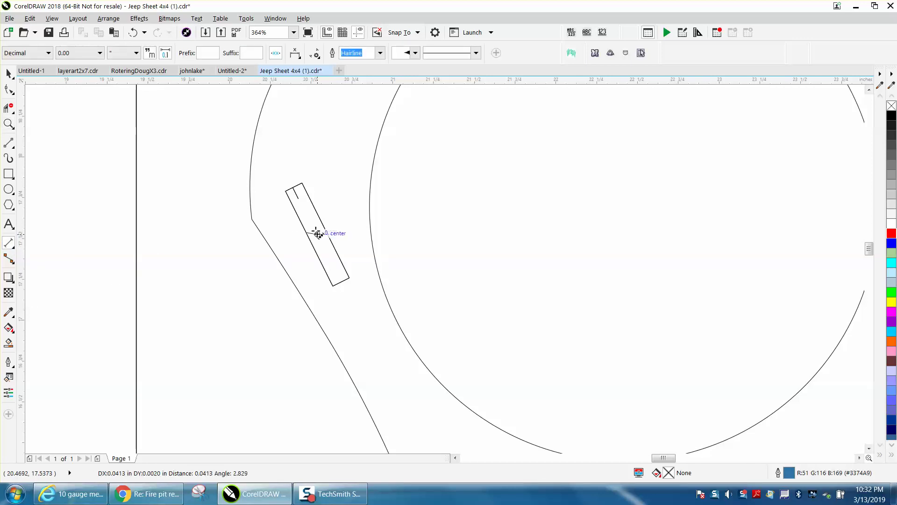
left_click(321, 225)
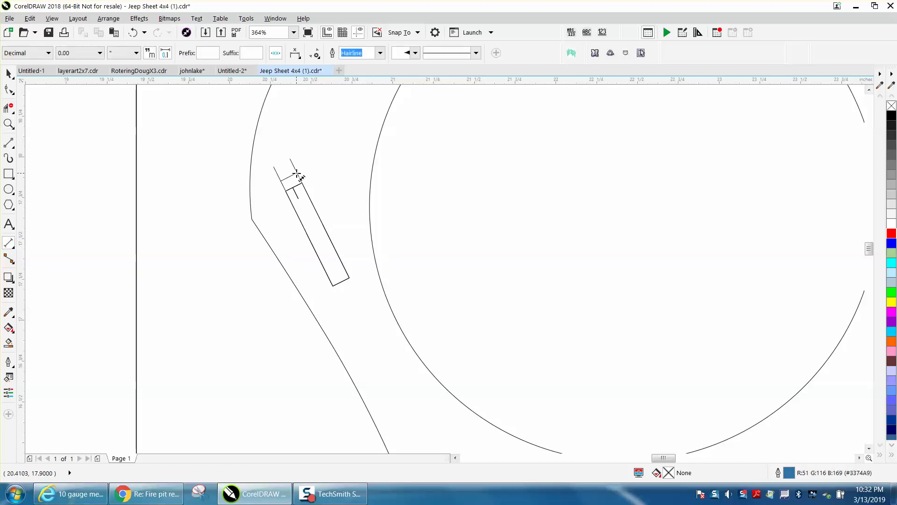
left_click(296, 181)
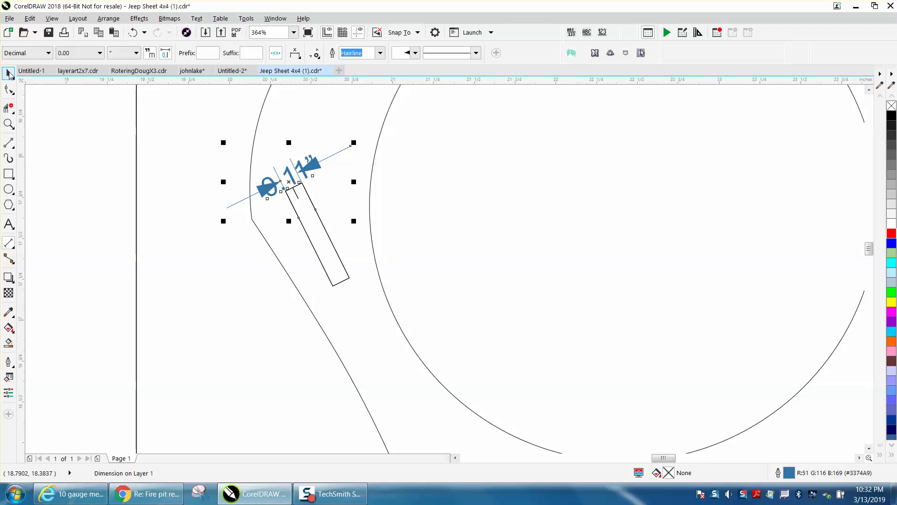
left_click(9, 73)
Step: Draw a thin upright rectangle inside the headlight circle
left_click(8, 173)
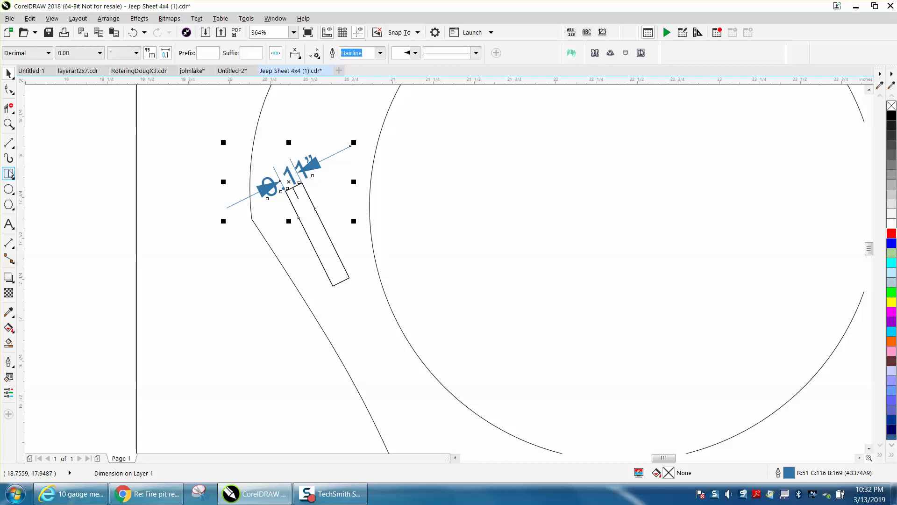
left_click_drag(414, 161, 444, 272)
left_click(9, 73)
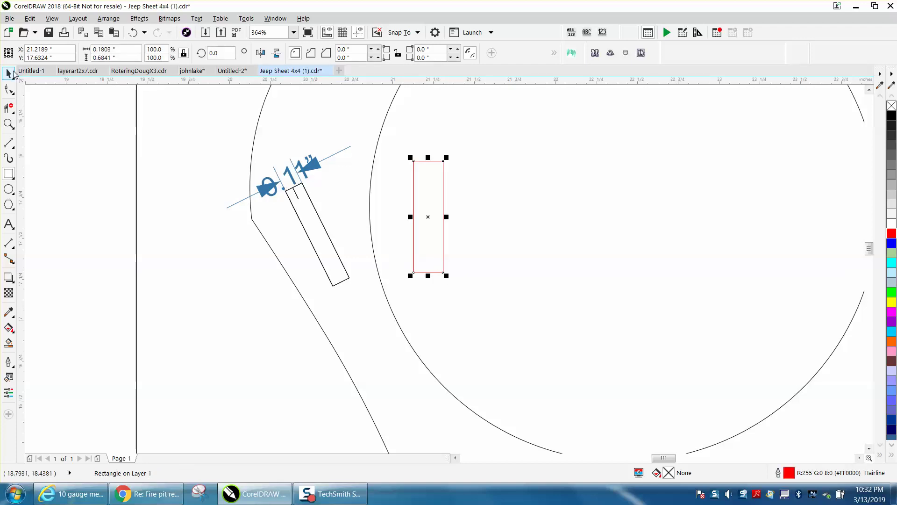
Step: Measure the slot's length as 0.65" with a parallel dimension, then select the red rectangle
left_click(15, 253)
left_click(65, 243)
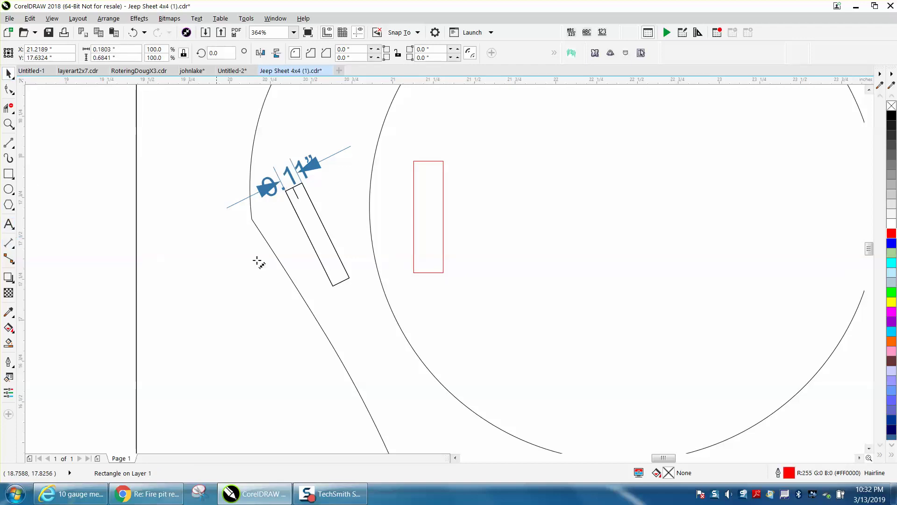
left_click(341, 284)
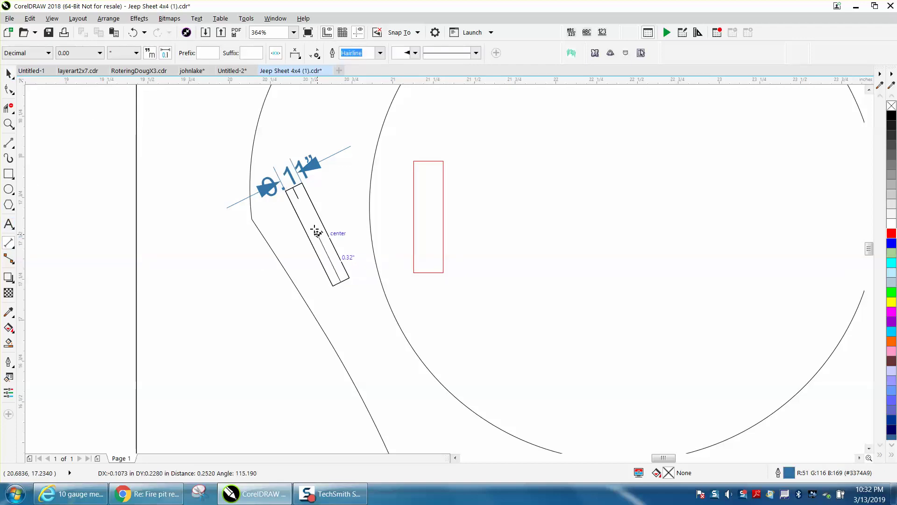
left_click(290, 189)
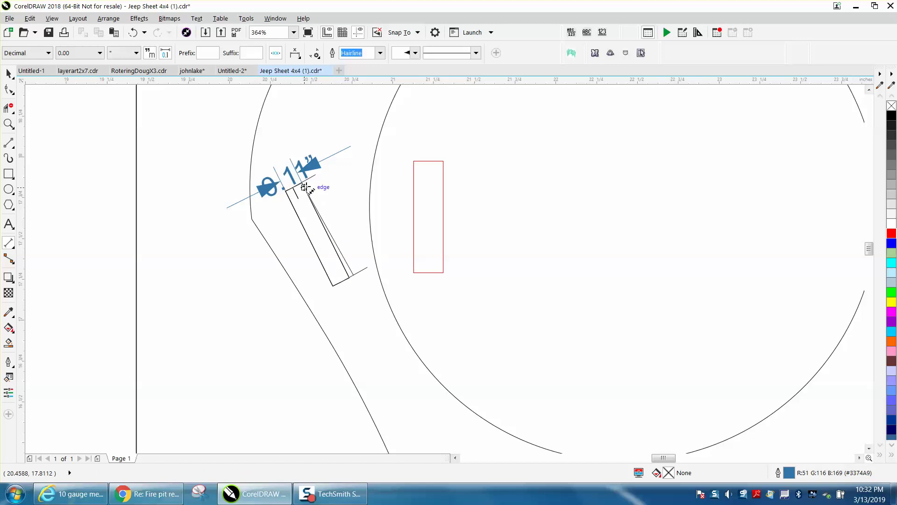
left_click(306, 186)
left_click(8, 74)
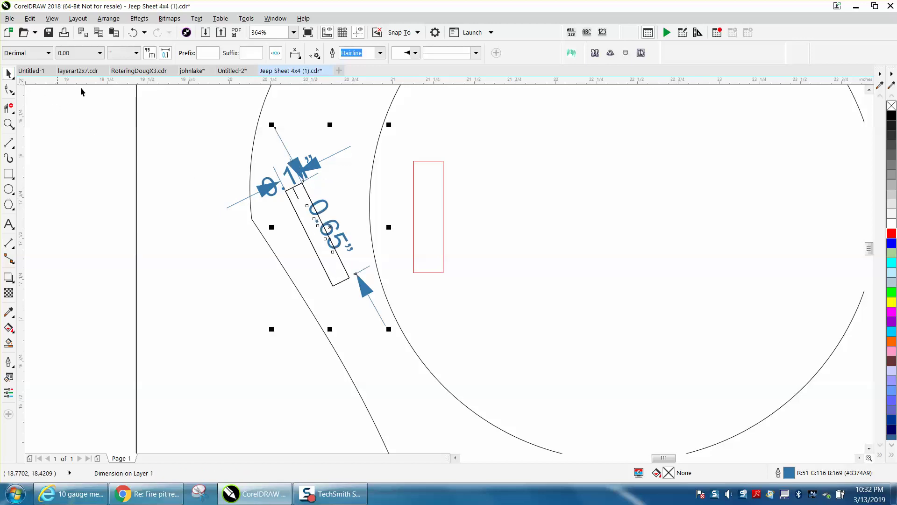
left_click(434, 163)
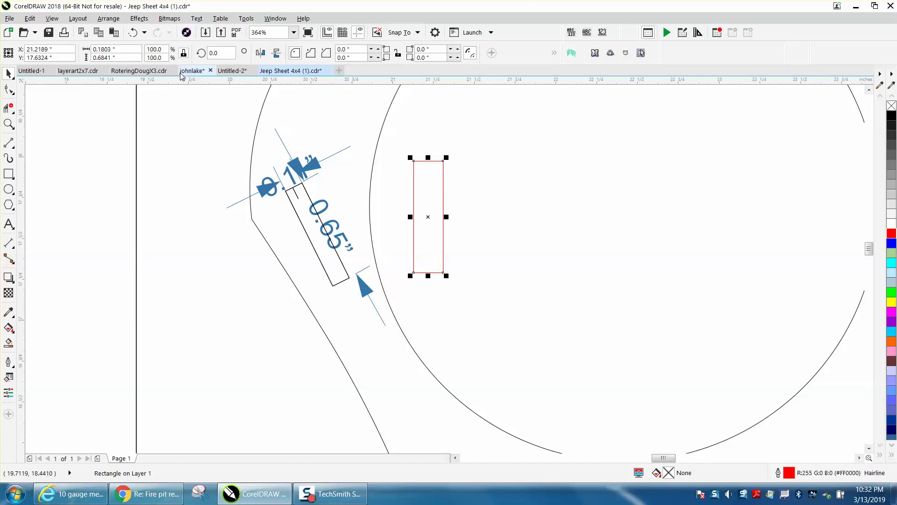
Step: Unlock proportions and set the red rectangle to 0.68" high and 0.14" wide
left_click(183, 55)
left_click(127, 55)
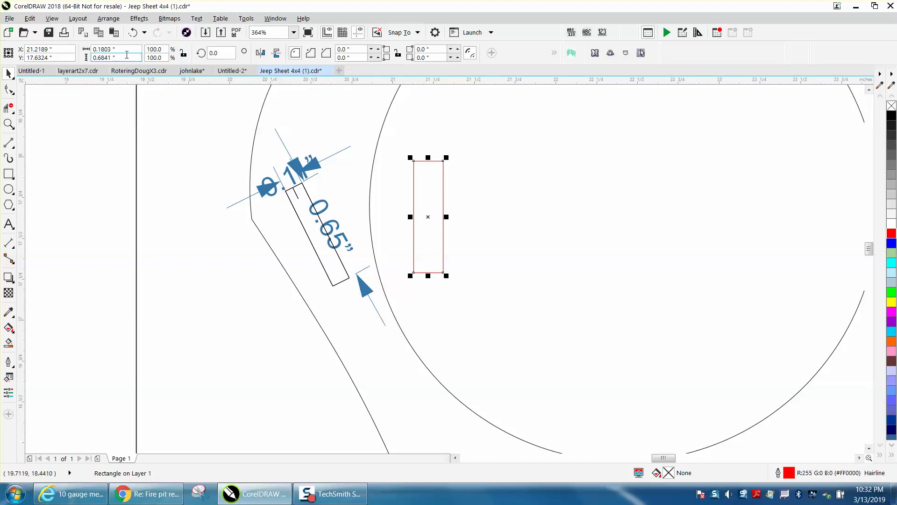
left_click_drag(118, 50, 86, 50)
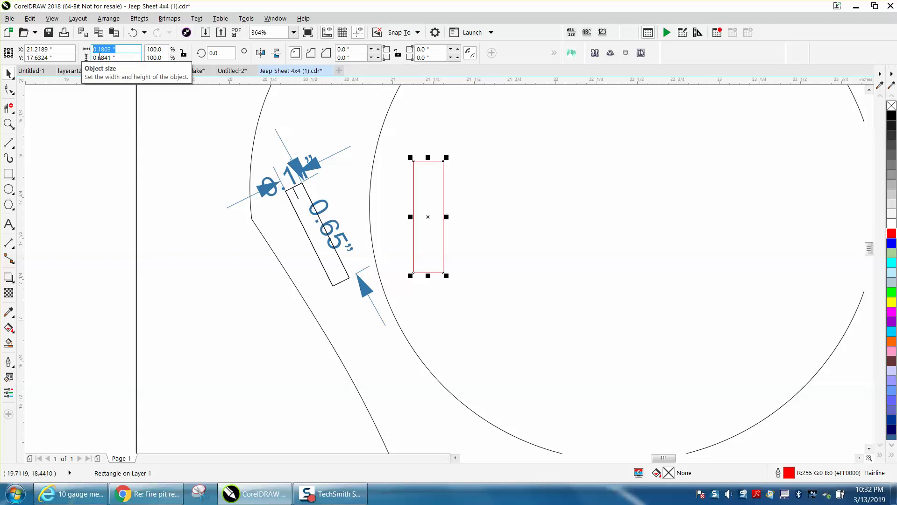
left_click_drag(121, 58, 98, 60)
type(".")
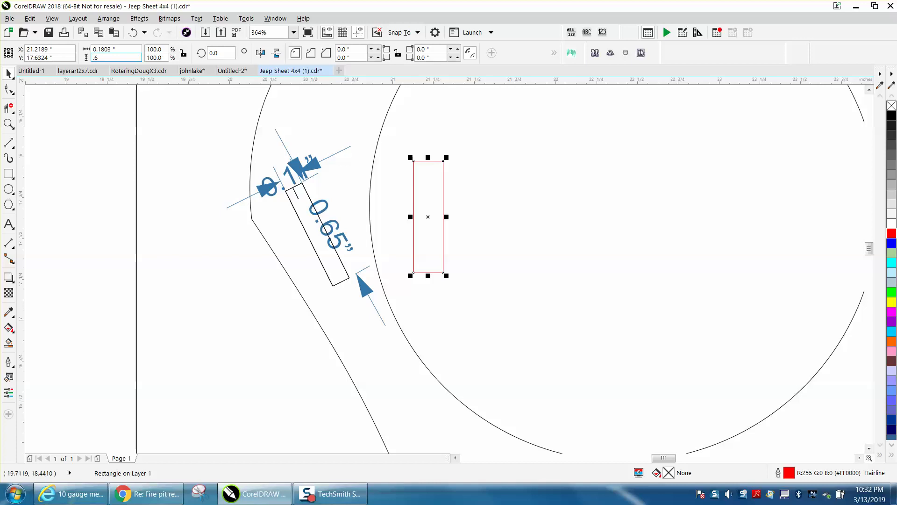
type("68")
key("Return")
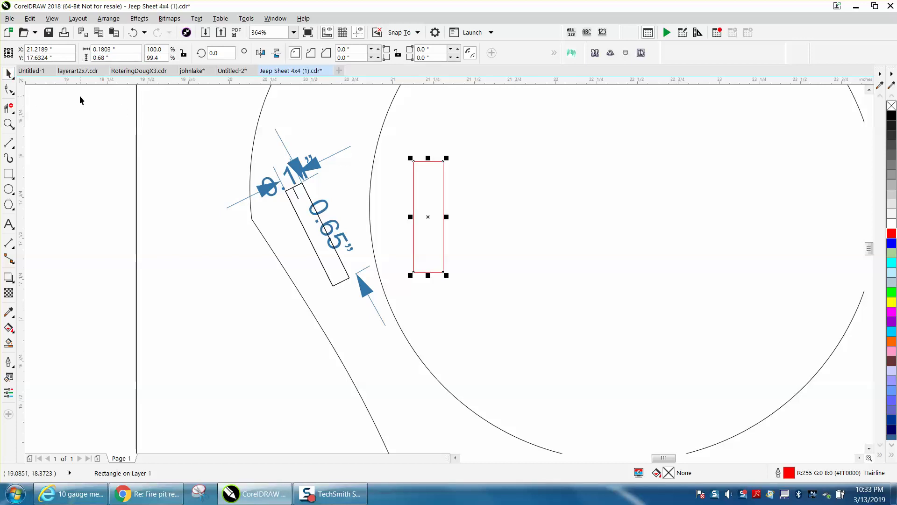
left_click_drag(121, 50, 93, 49)
type(".14")
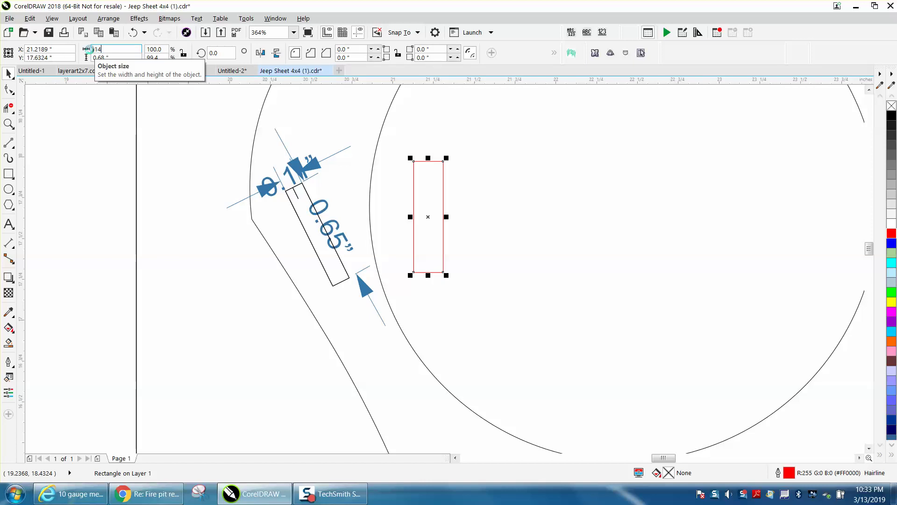
key("Return")
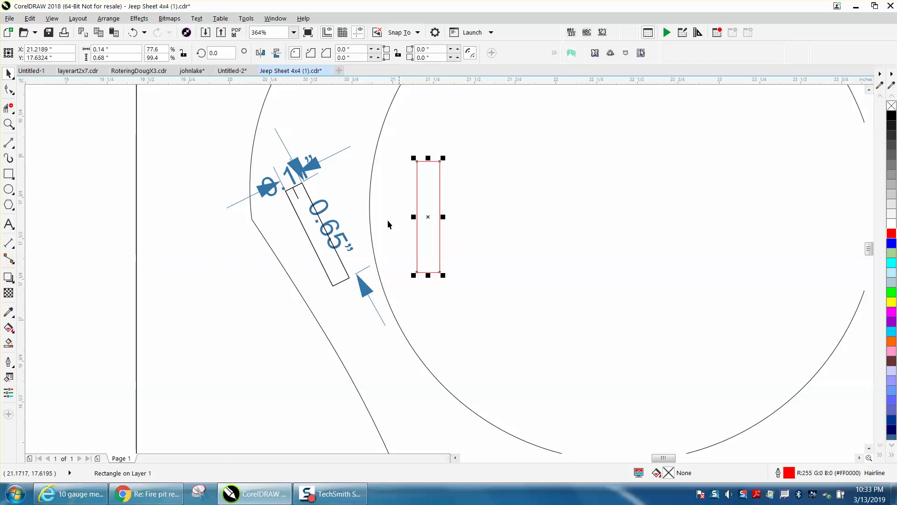
left_click(345, 234)
Step: Delete the 0.65" and 0.11" slot measurements, restoring the accidentally deleted outer edge curve
key("Delete")
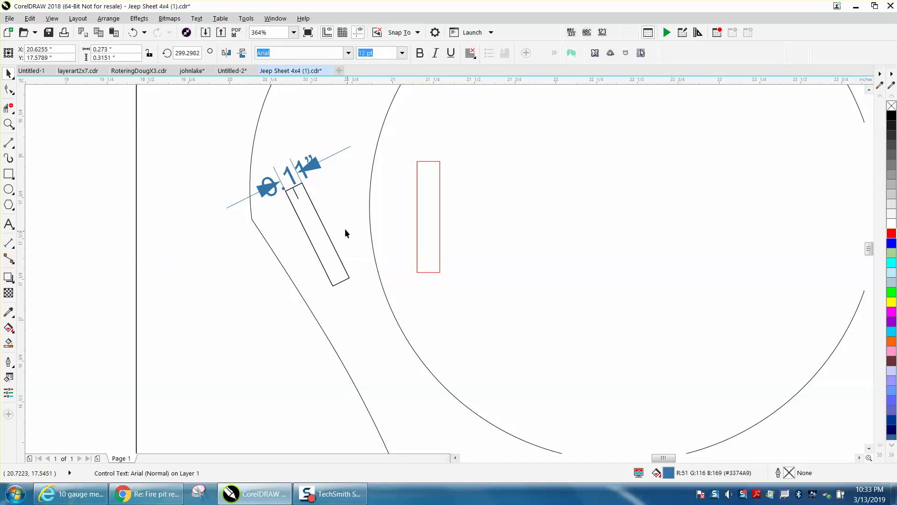
key("Tab")
key("Delete")
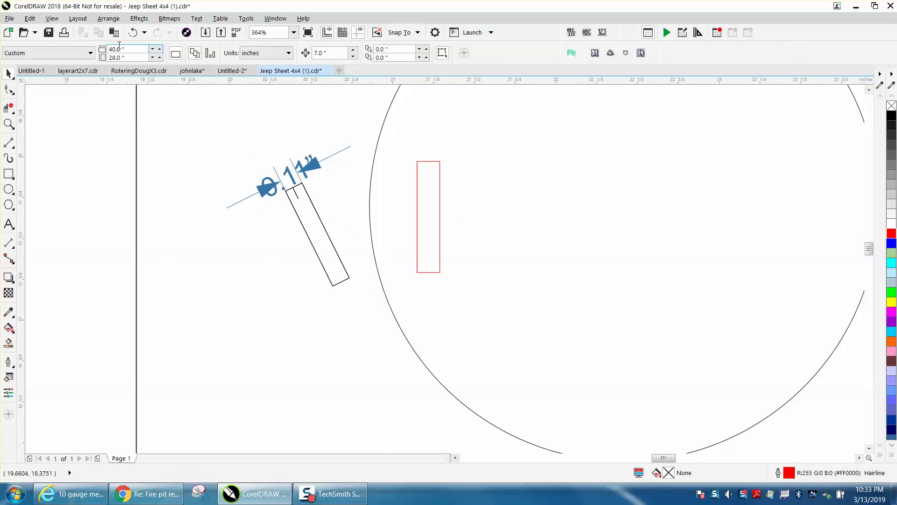
key("ctrl+z")
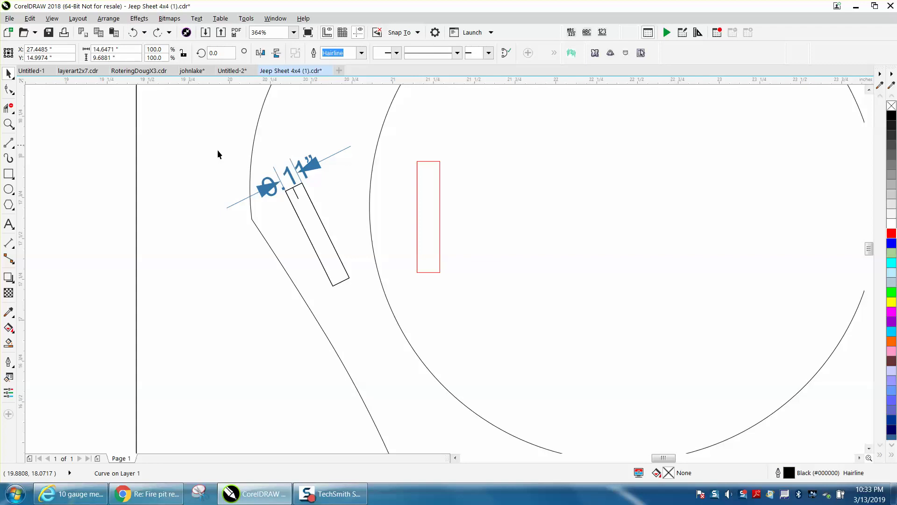
left_click(217, 150)
left_click_drag(199, 132, 362, 229)
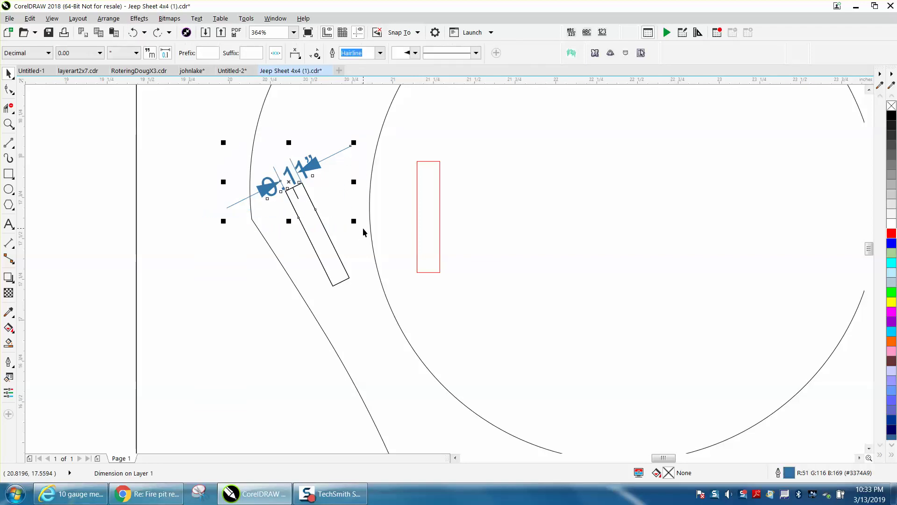
key("Delete")
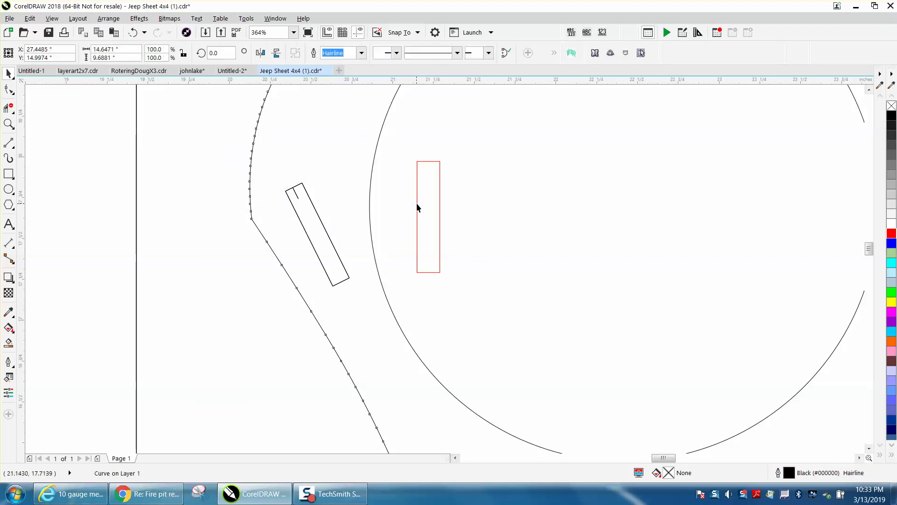
Step: Move the red rectangle onto the tilted slot and rotate it to match the slot's angle
left_click(417, 206)
left_click_drag(431, 217, 317, 234)
left_click(317, 232)
left_click_drag(334, 181, 303, 170)
left_click(8, 123)
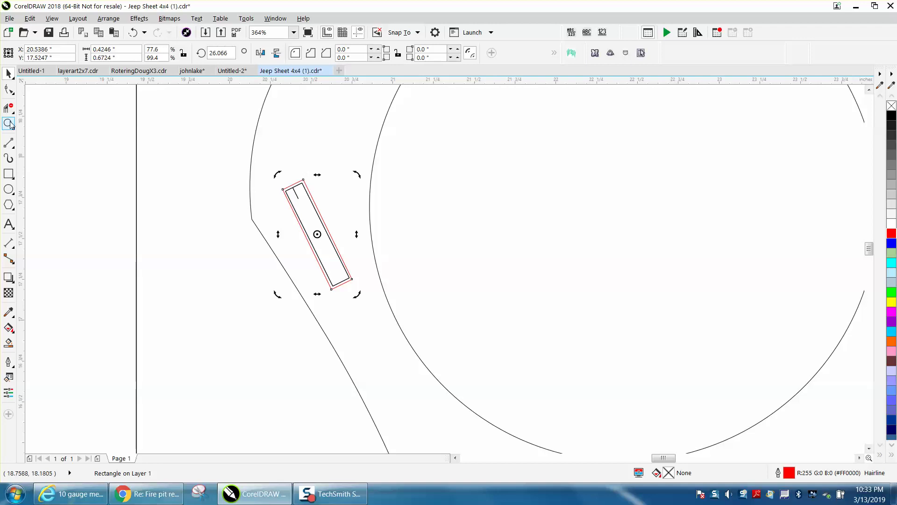
left_click_drag(264, 166, 464, 321)
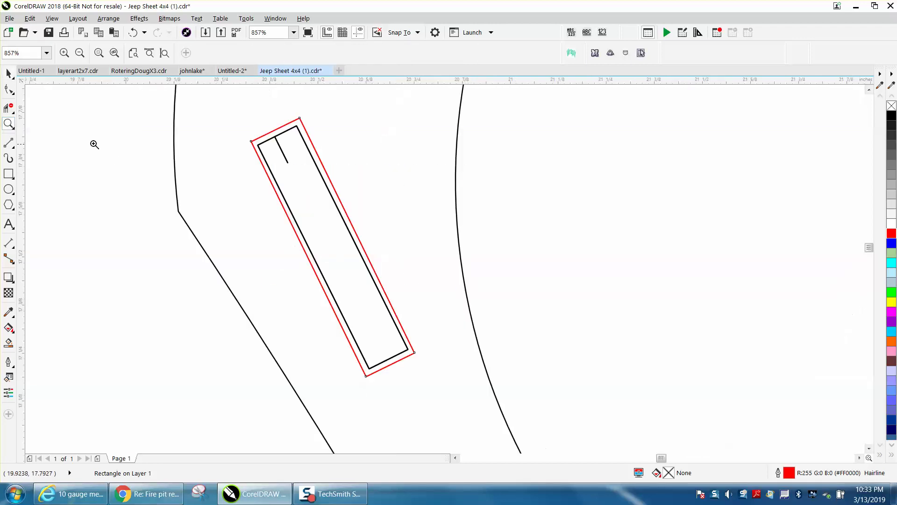
right_click(92, 145)
left_click(9, 74)
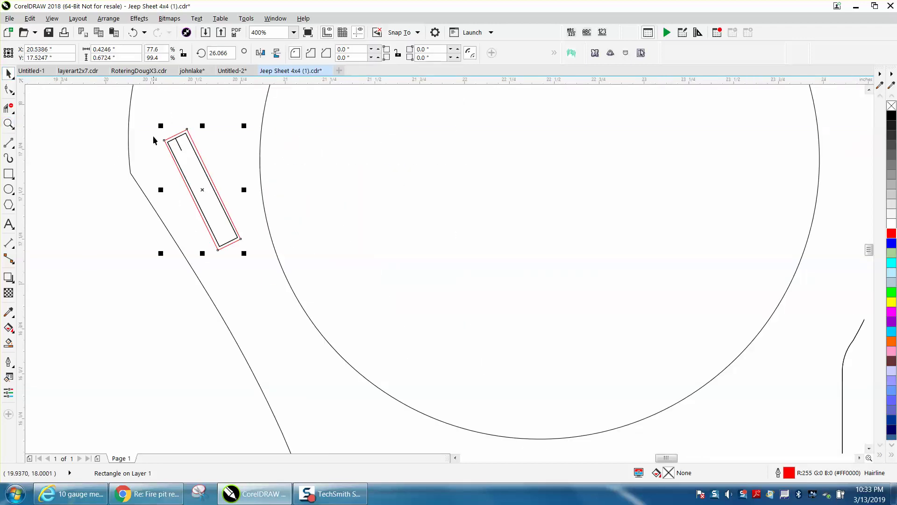
left_click(242, 172)
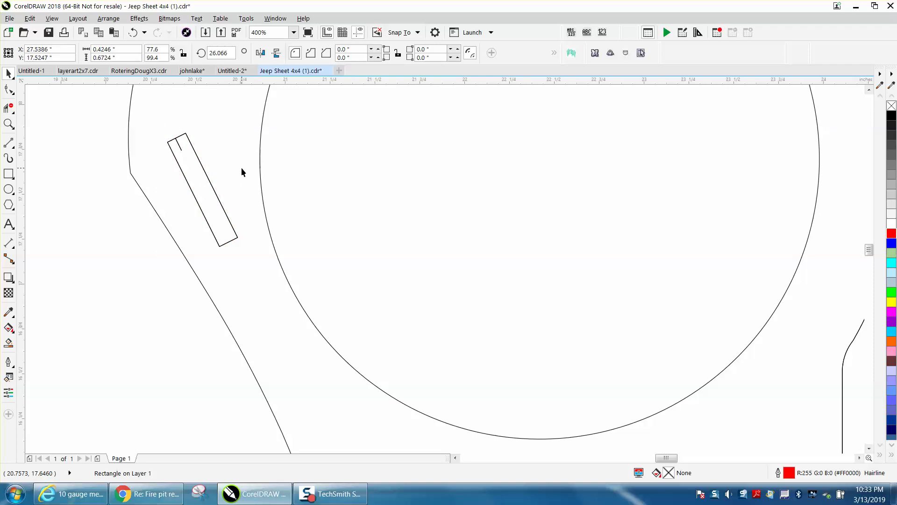
scroll(372, 211, "down", 2)
scroll(371, 212, "down", 1)
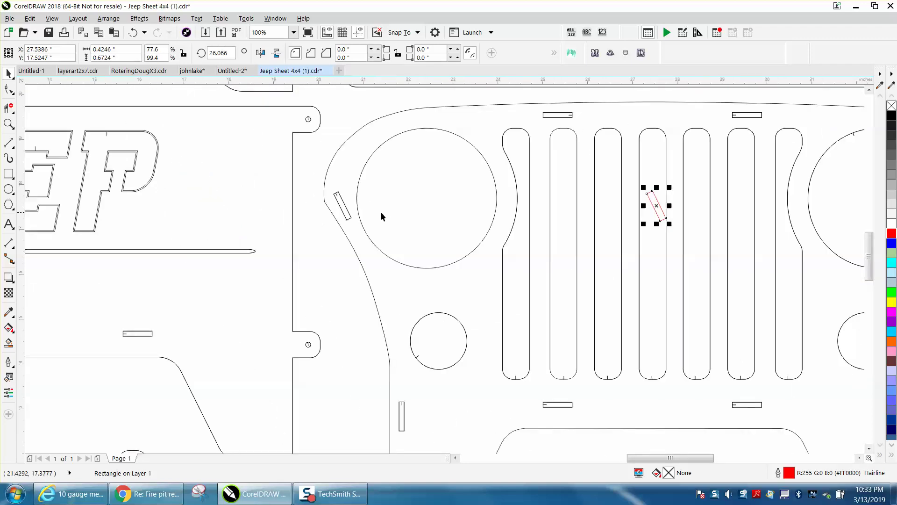
Step: Zoom in on the angled slot and select its black outline, undoing a trial deletion
left_click(9, 123)
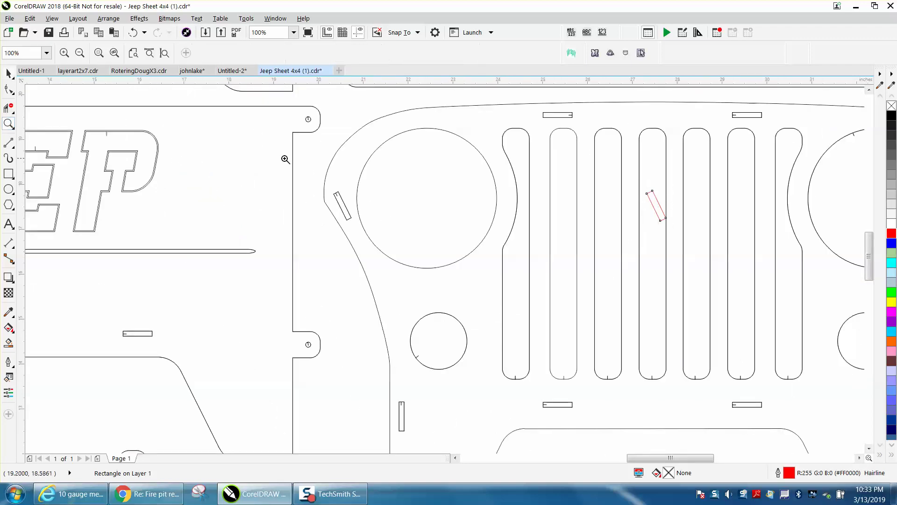
left_click_drag(301, 170, 444, 262)
key("space")
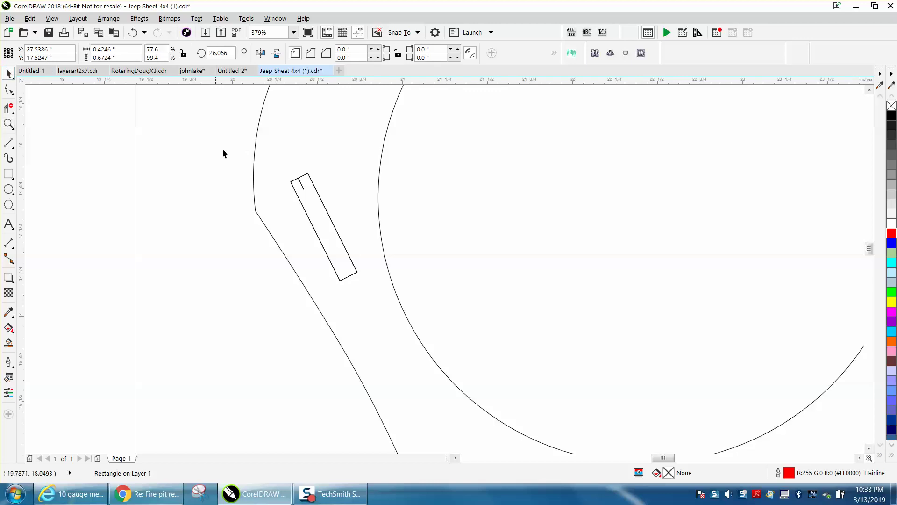
left_click(308, 176)
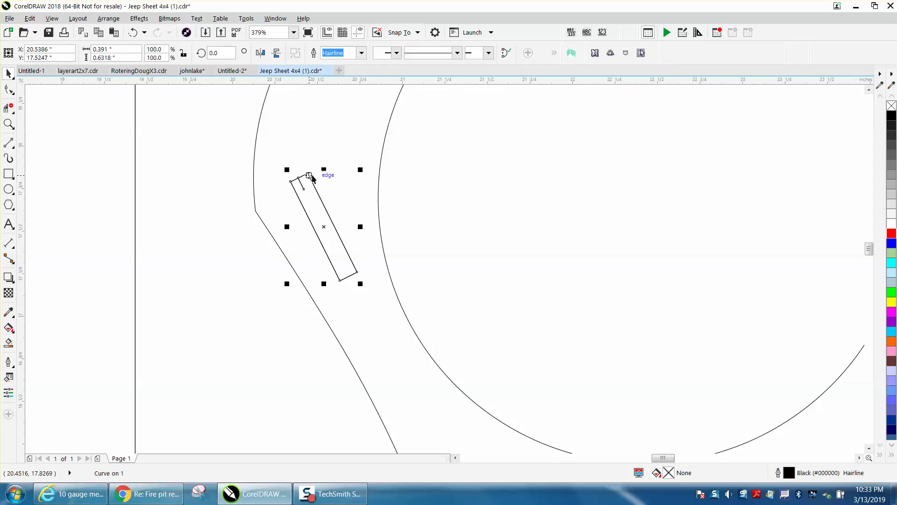
key("Escape")
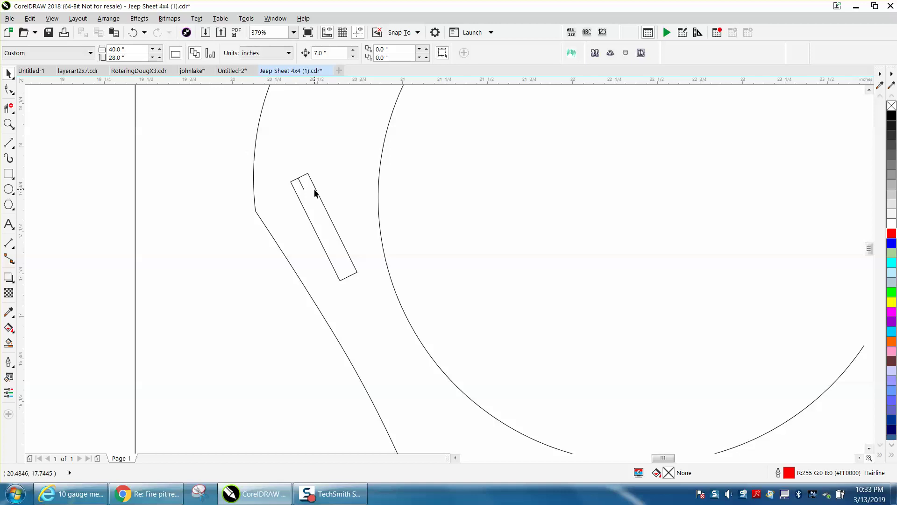
left_click(317, 194)
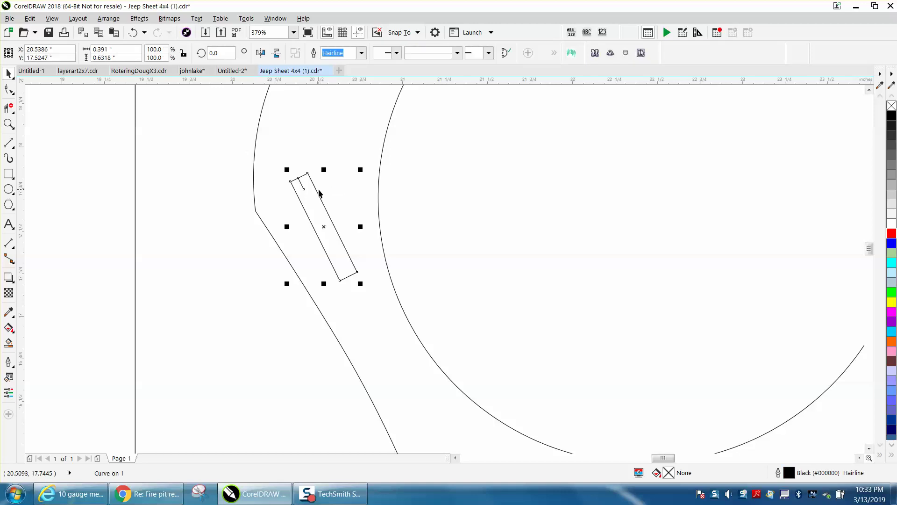
key("Delete")
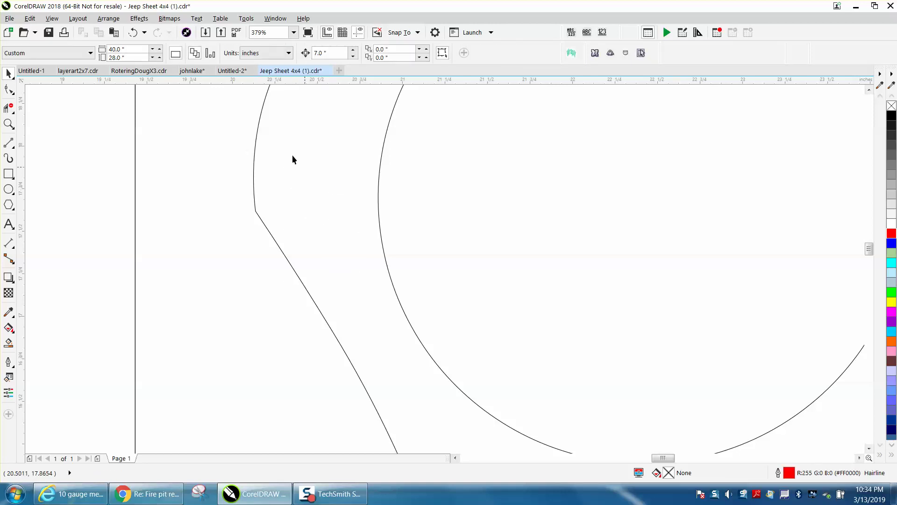
left_click(133, 32)
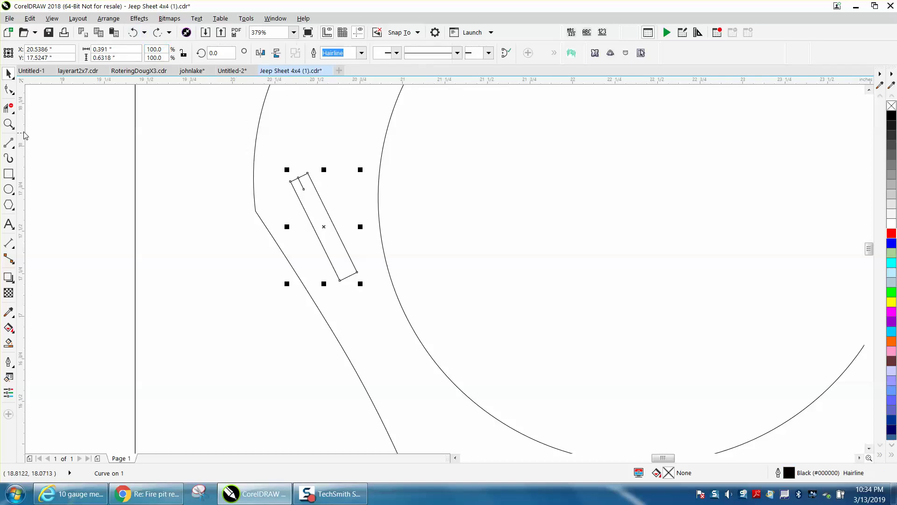
Step: Remove the stray short line inside the slot with Virtual Segment Delete
left_click(8, 124)
left_click_drag(262, 150, 367, 210)
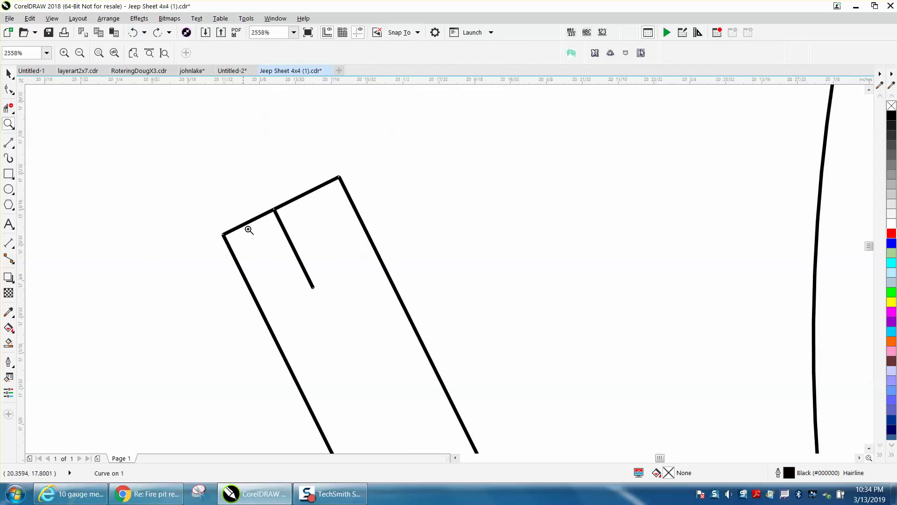
left_click(14, 113)
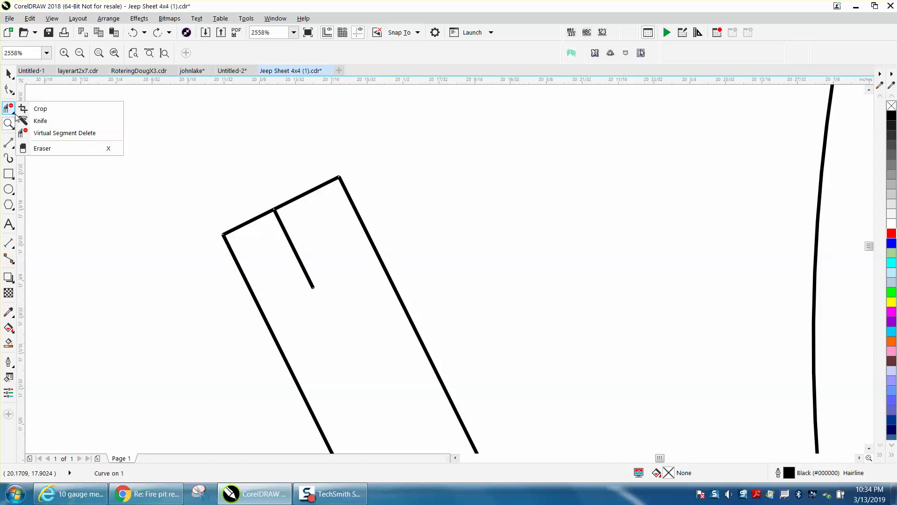
left_click(46, 132)
left_click(286, 229)
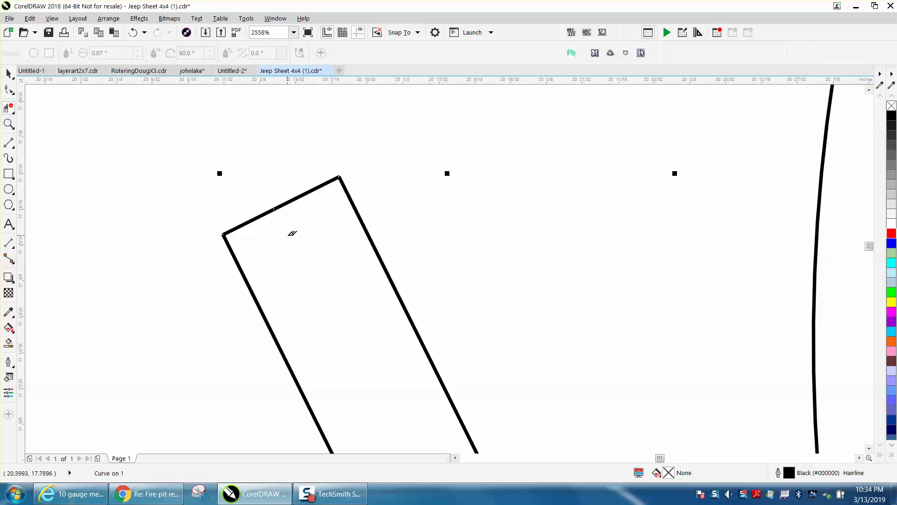
scroll(266, 202, "down", 5)
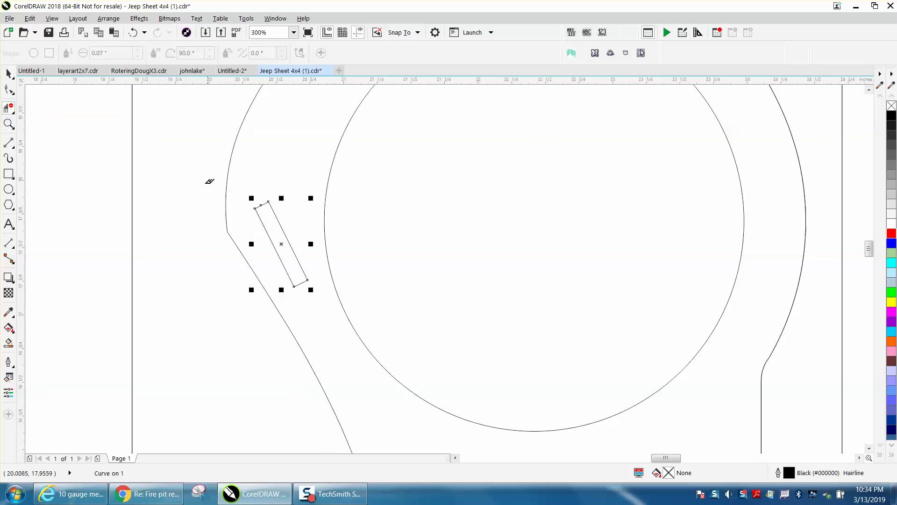
scroll(207, 182, "down", 2)
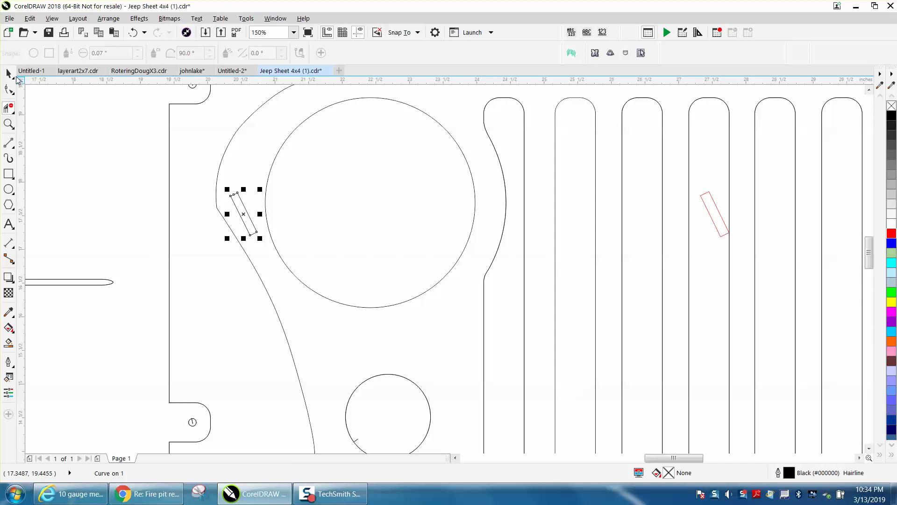
left_click(8, 74)
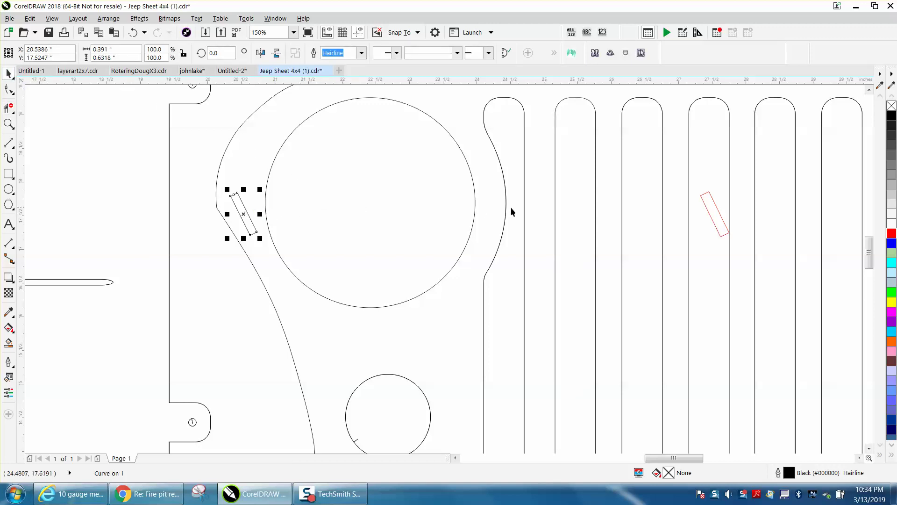
Step: Send the grille bar under the red rectangle to the back of the page
left_click(717, 223)
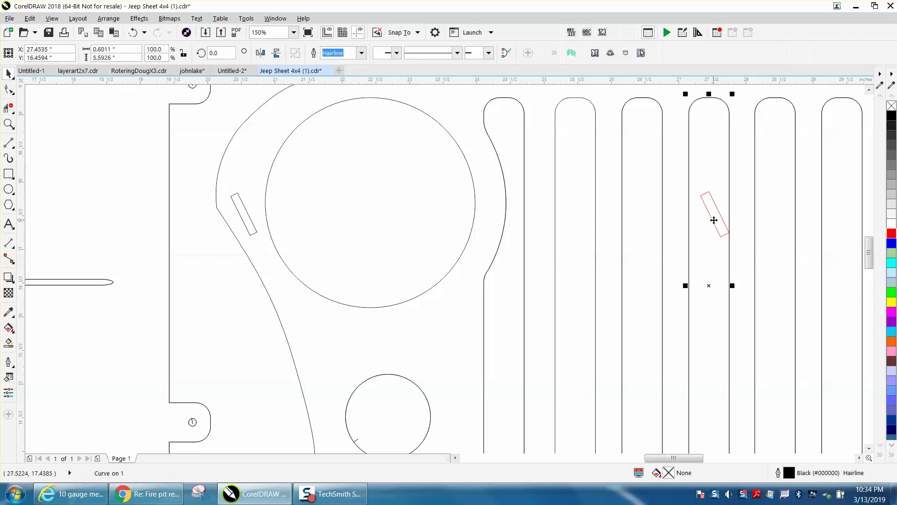
left_click(676, 196)
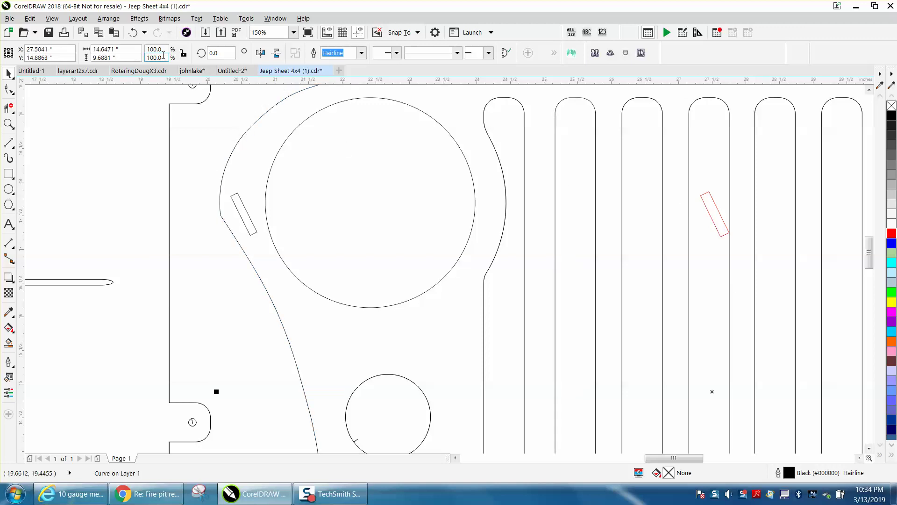
left_click(134, 32)
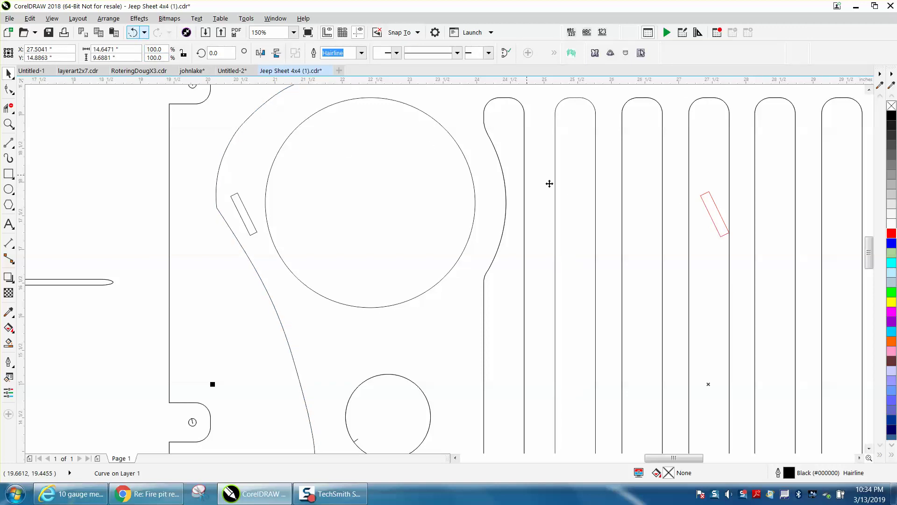
left_click(712, 218)
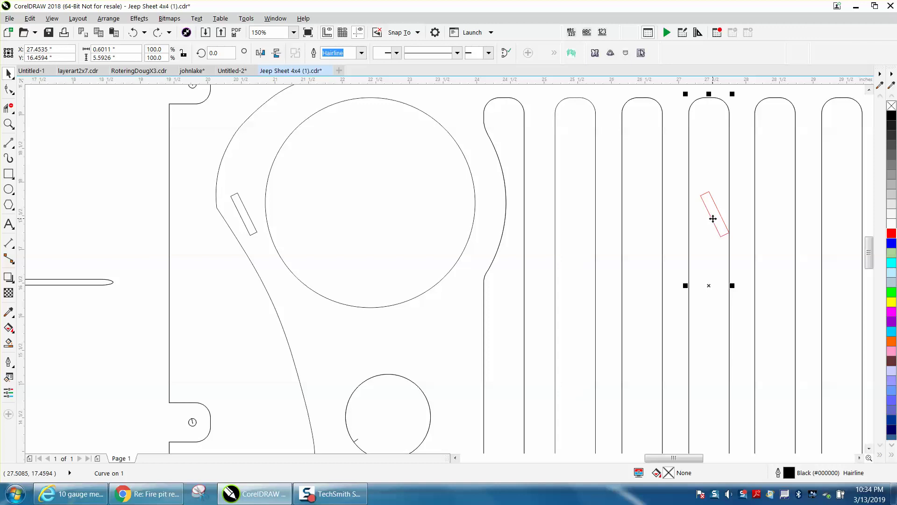
left_click(712, 220)
left_click(713, 220)
left_click(715, 220)
left_click(109, 18)
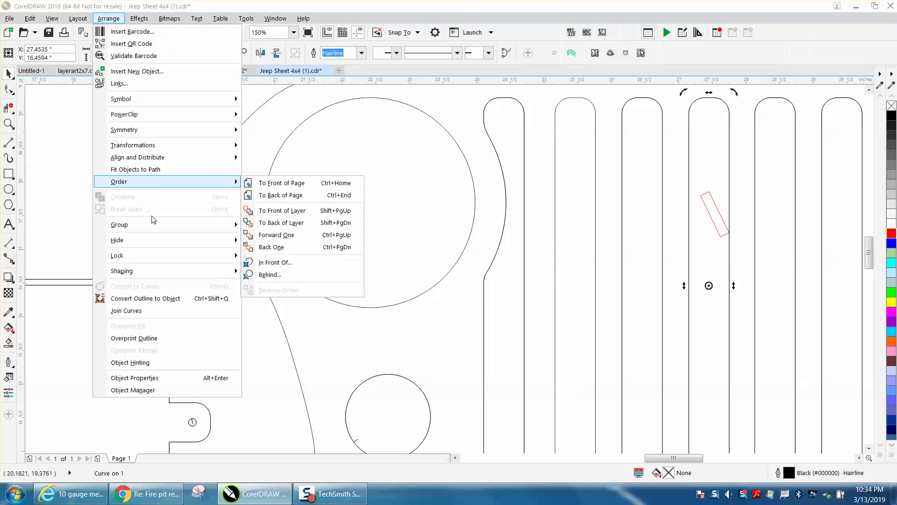
left_click(269, 194)
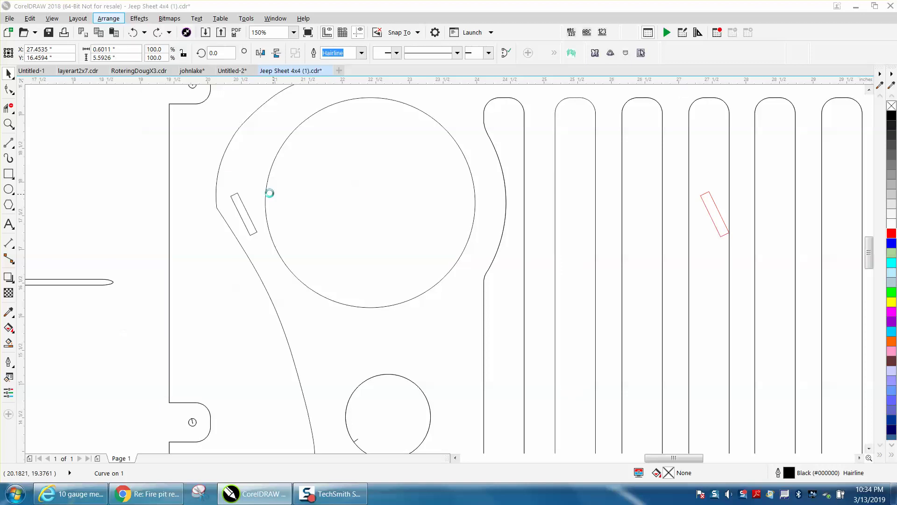
Step: Check the red rectangle over the grille bar and delete the old black slot outline
left_click(680, 211)
left_click(712, 217)
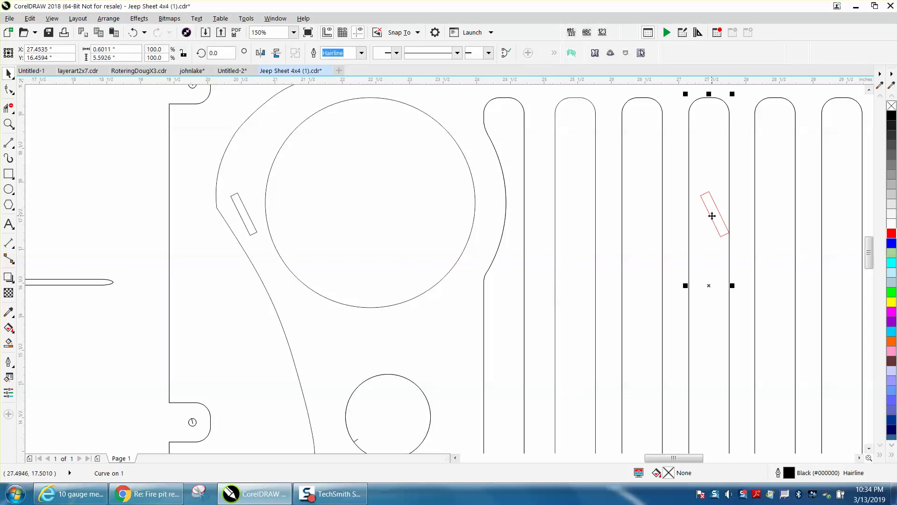
left_click(711, 218)
left_click(711, 218)
left_click(711, 219)
left_click(169, 124)
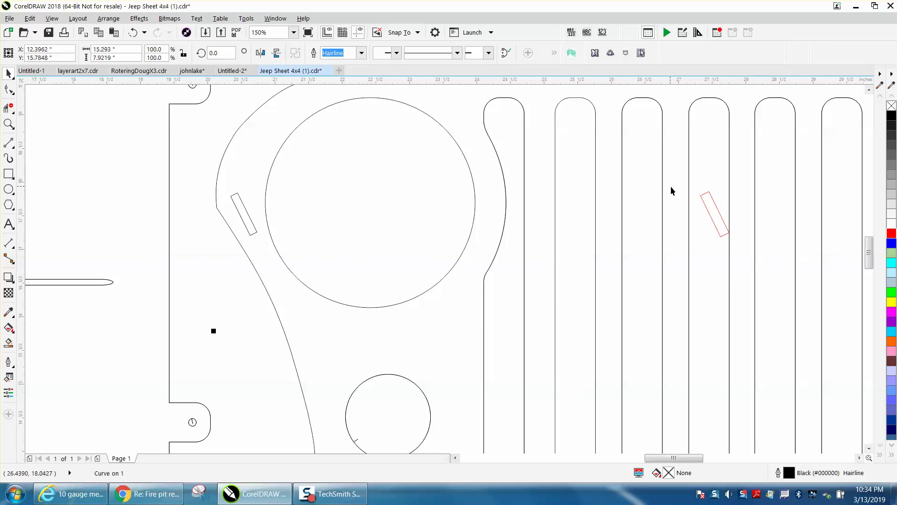
left_click(702, 197)
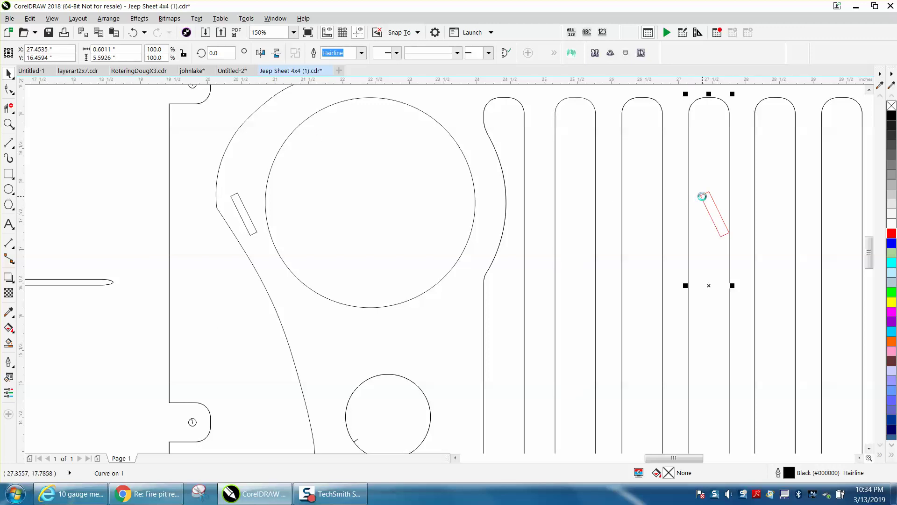
left_click(706, 202)
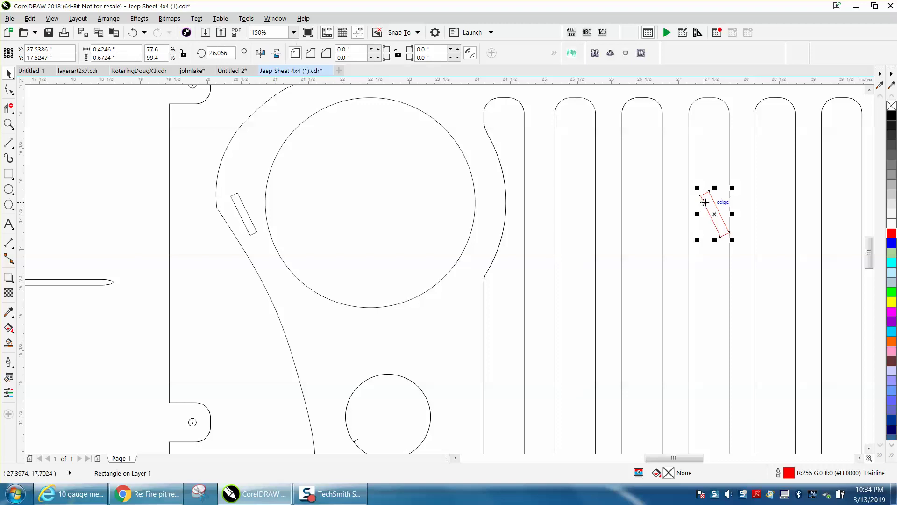
key("ctrl+z")
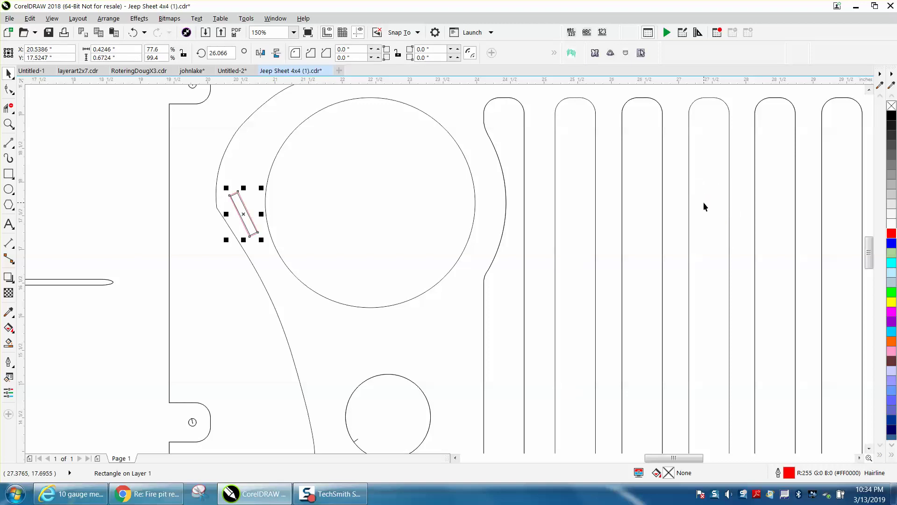
key("ctrl+shift+z")
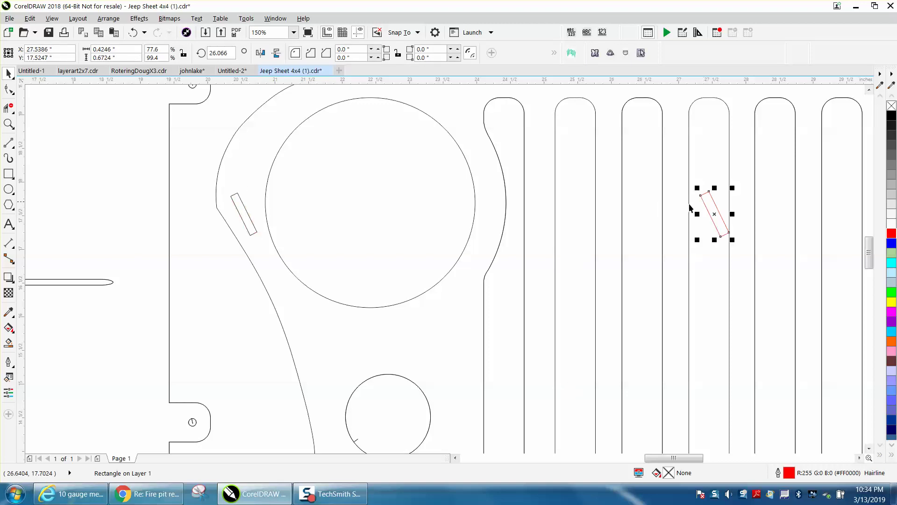
left_click(246, 212)
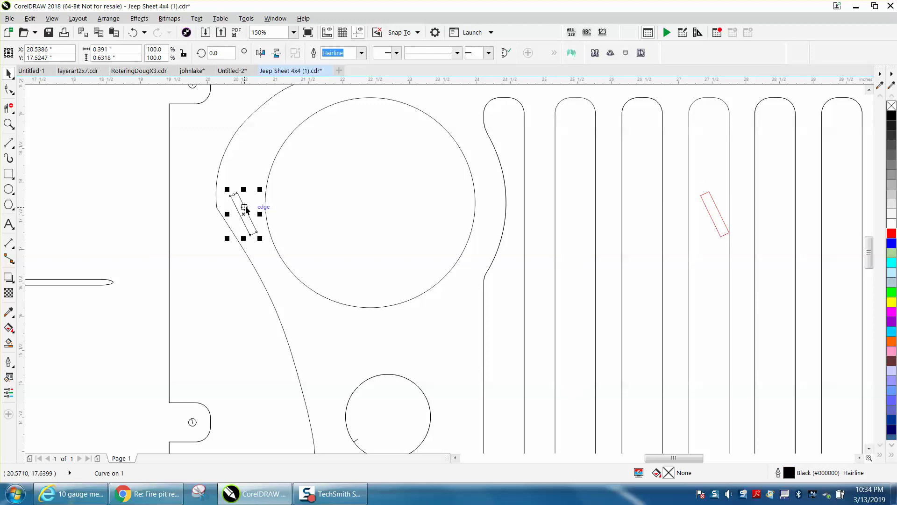
key("Delete")
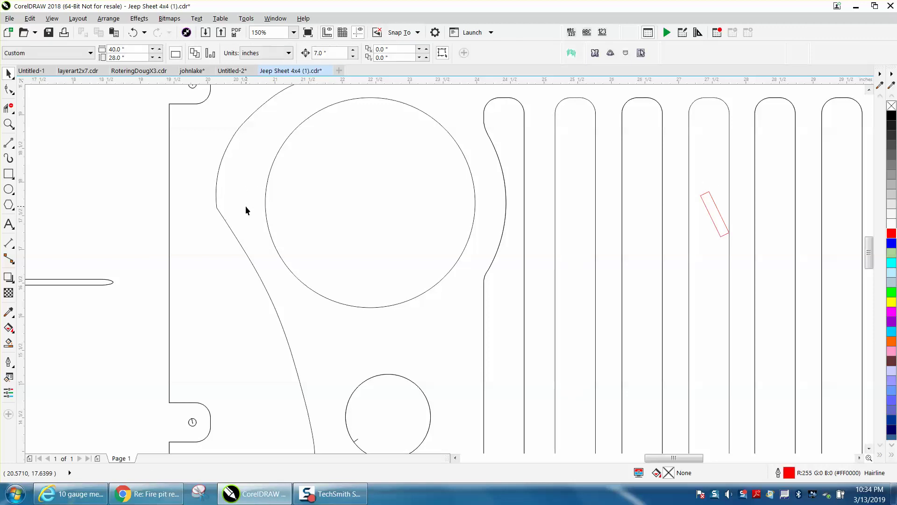
Step: Return the red rectangle to the former slot position beside the left headlight
left_click(712, 216)
key("ctrl+z")
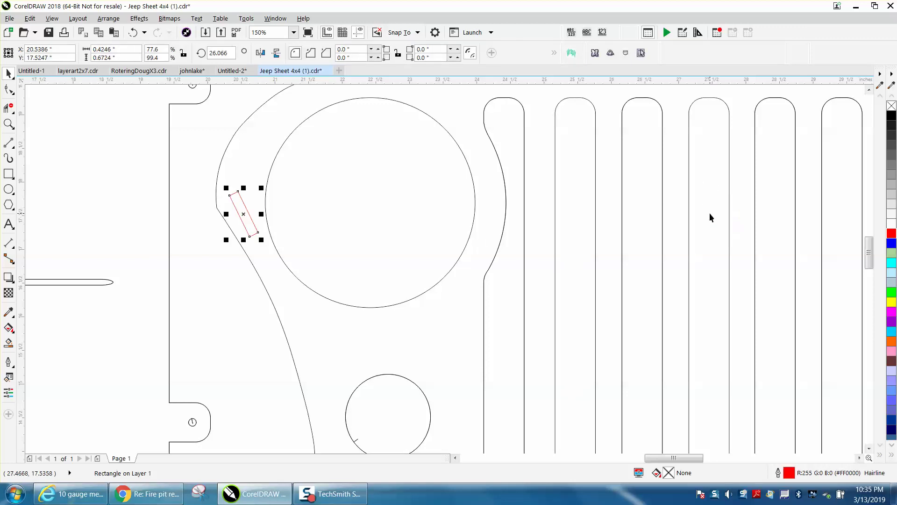
scroll(711, 218, "down", 4)
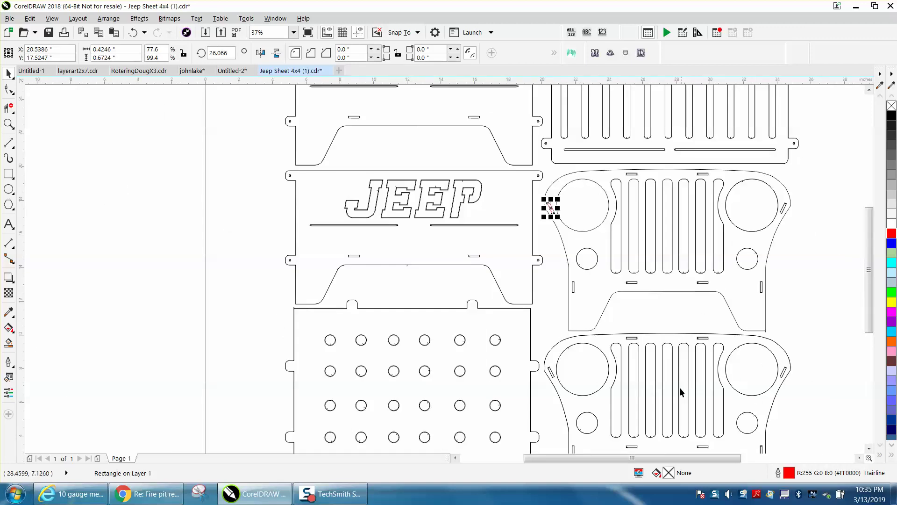
scroll(686, 383, "down", 2)
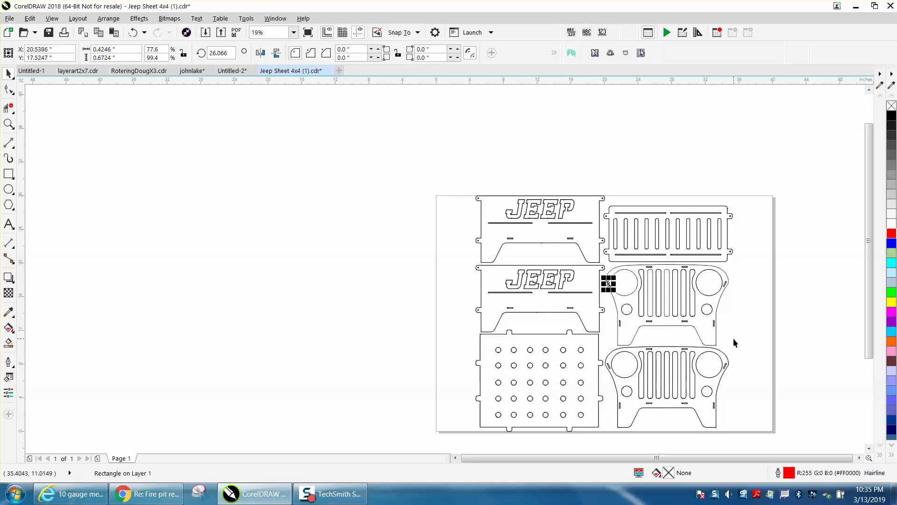
Step: Delete the lower duplicate grille and zoom in on the remaining grille
left_click_drag(734, 339, 602, 433)
key("Delete")
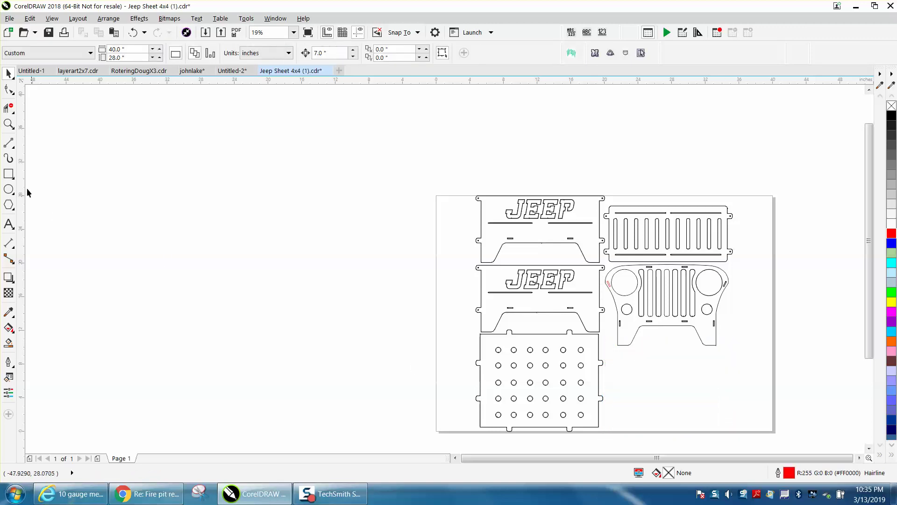
left_click(9, 124)
left_click_drag(601, 257, 773, 375)
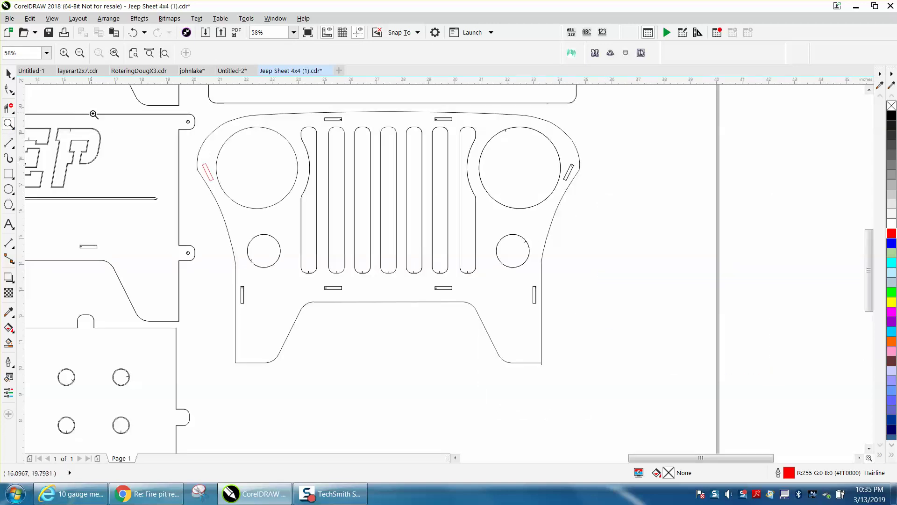
left_click(9, 73)
left_click(258, 127)
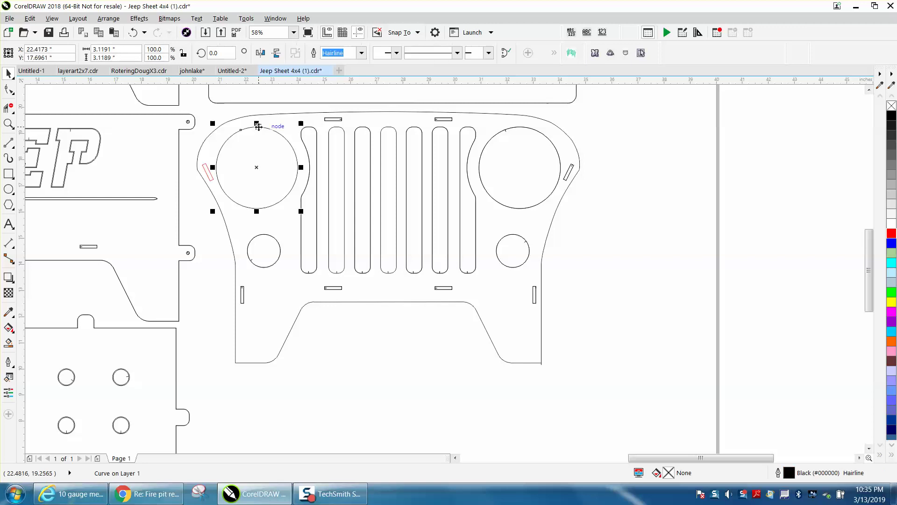
key("Delete")
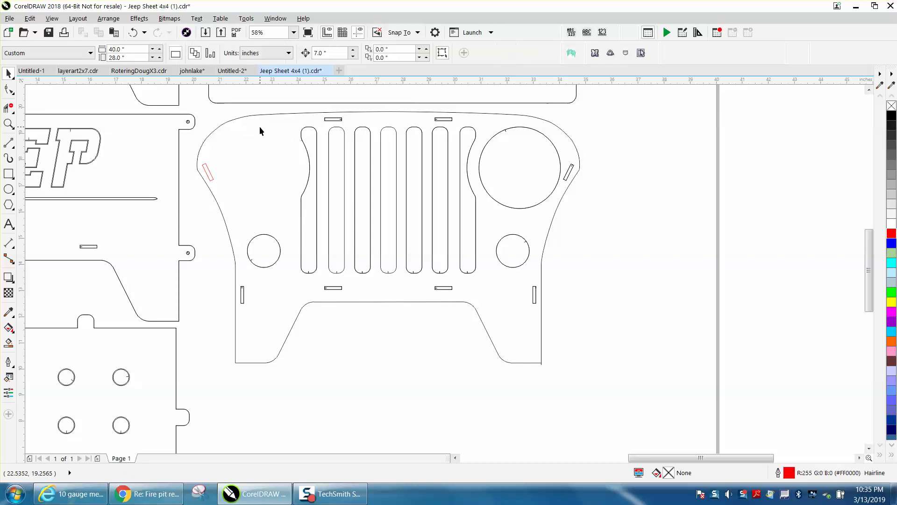
left_click(133, 32)
left_click(504, 131)
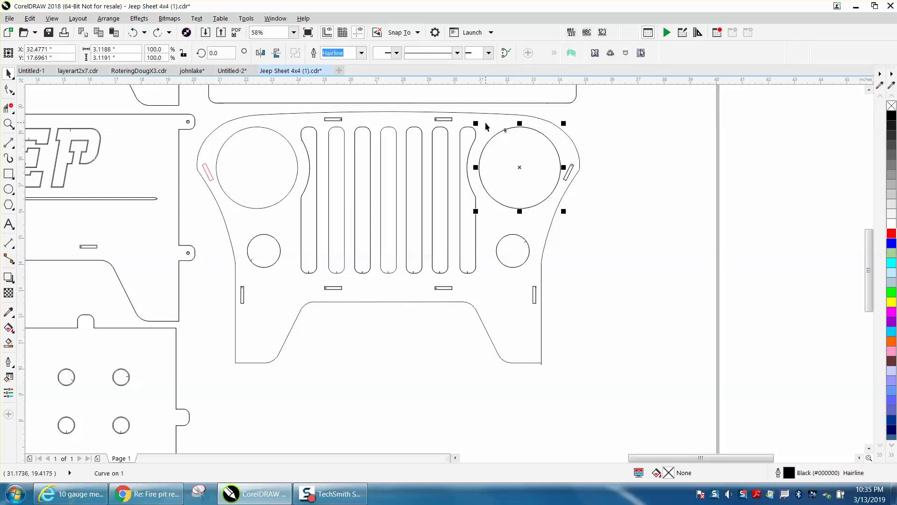
left_click(485, 123)
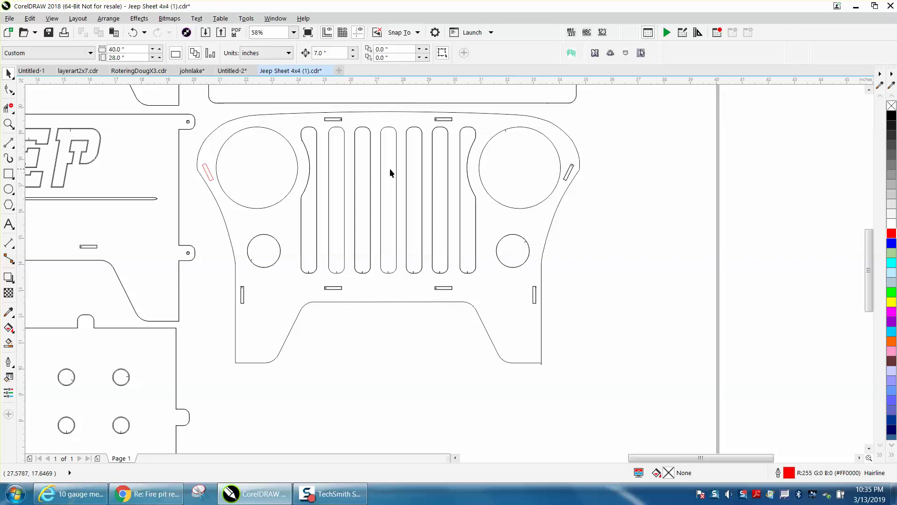
scroll(449, 176, "down", 2)
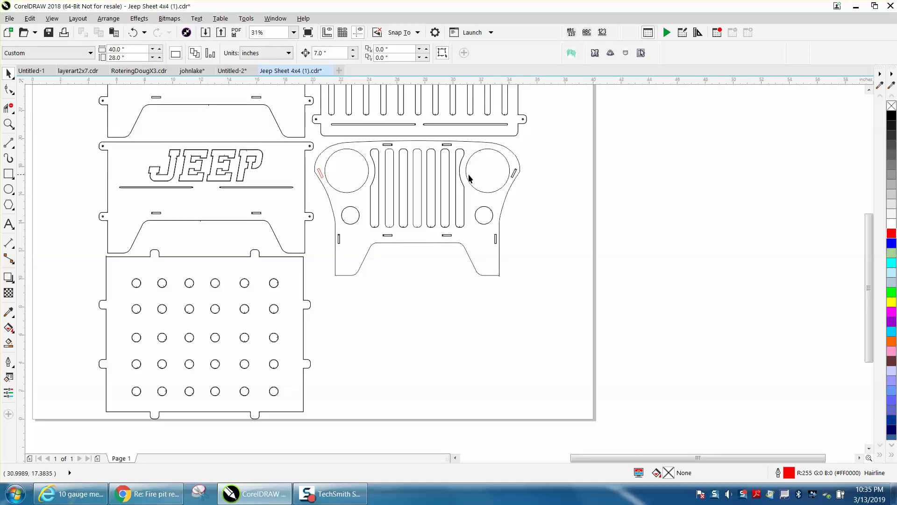
left_click(8, 123)
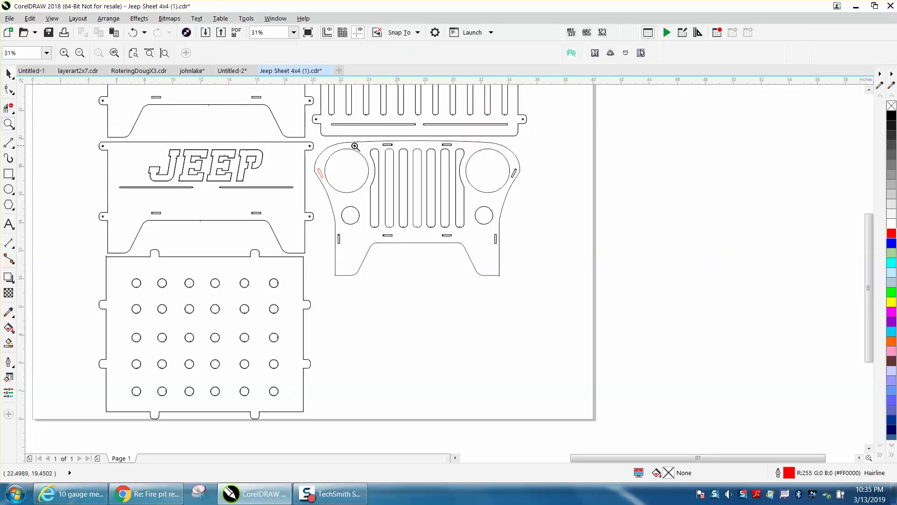
left_click_drag(451, 142, 591, 220)
left_click(8, 108)
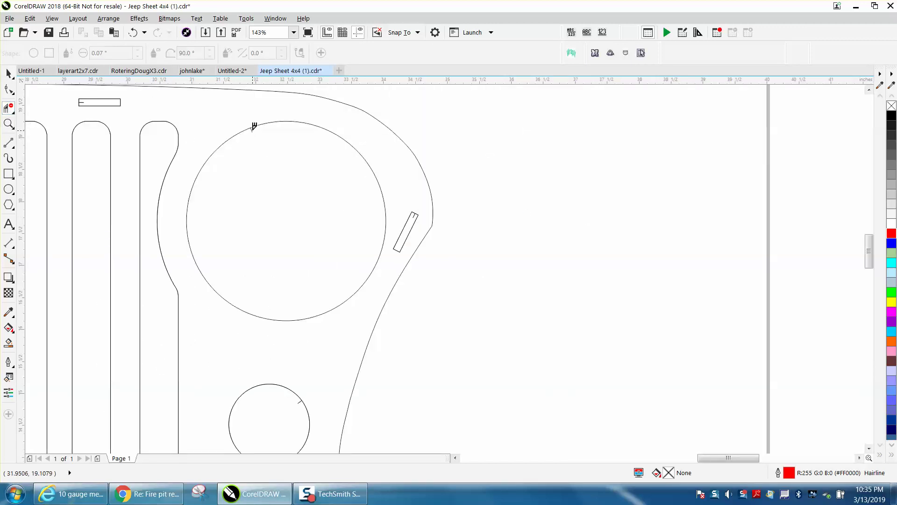
Step: Smart Fill the right headlight, shift the copy 7" right, and give it no fill with a red outline
scroll(270, 144, "down", 3)
scroll(270, 143, "down", 3)
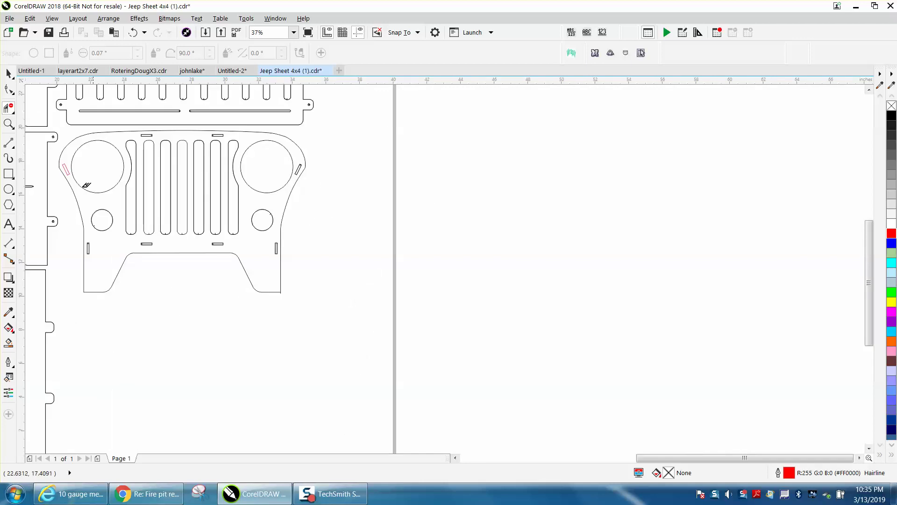
left_click(8, 343)
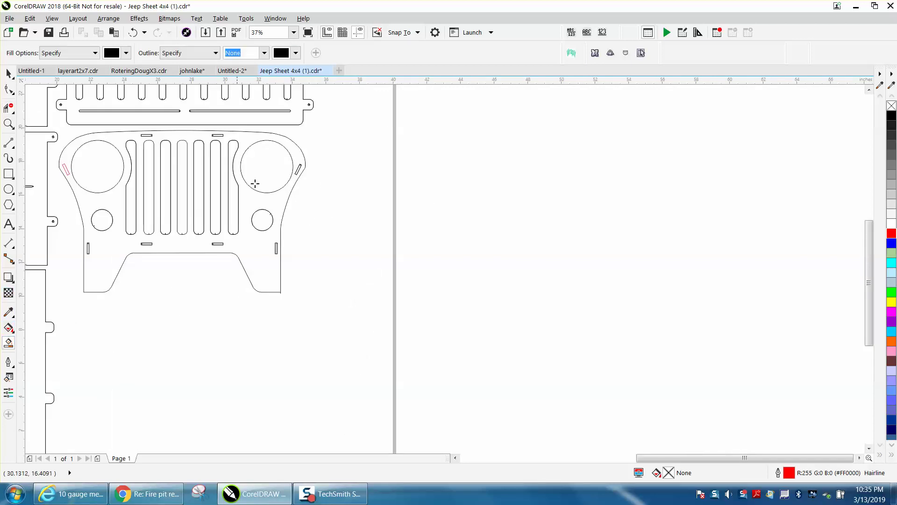
left_click(270, 178)
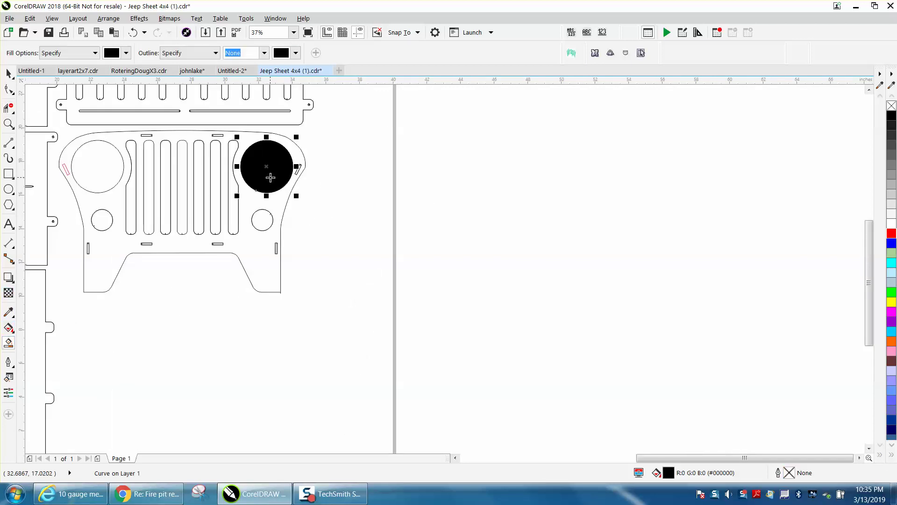
key("shift+Right")
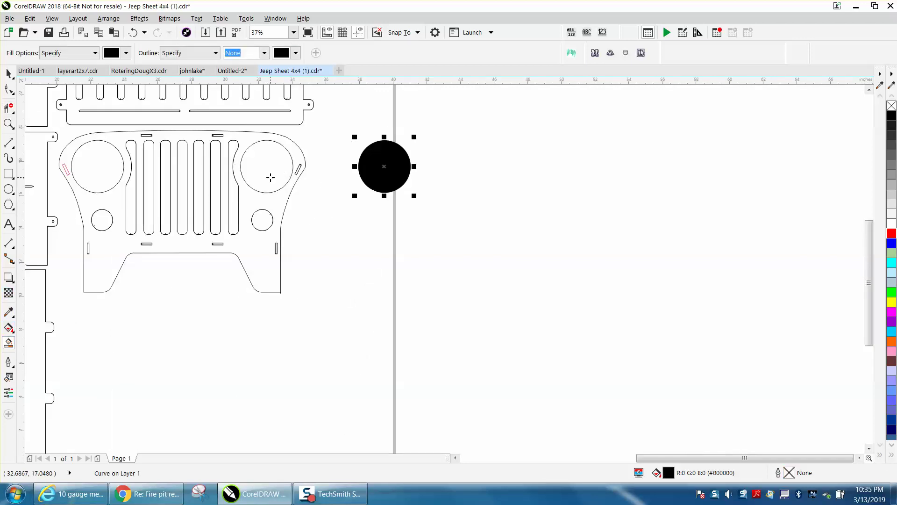
left_click(891, 107)
right_click(891, 232)
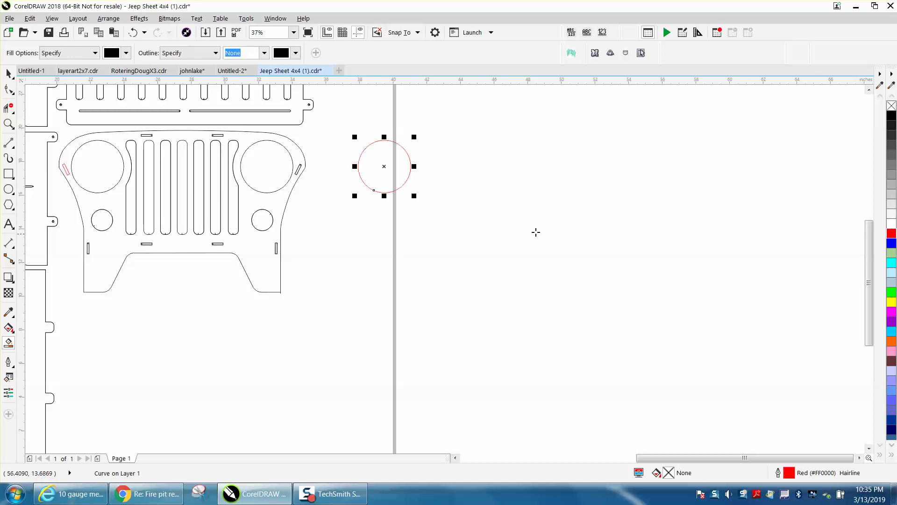
left_click(8, 124)
left_click_drag(379, 134, 408, 155)
scroll(288, 122, "down", 6)
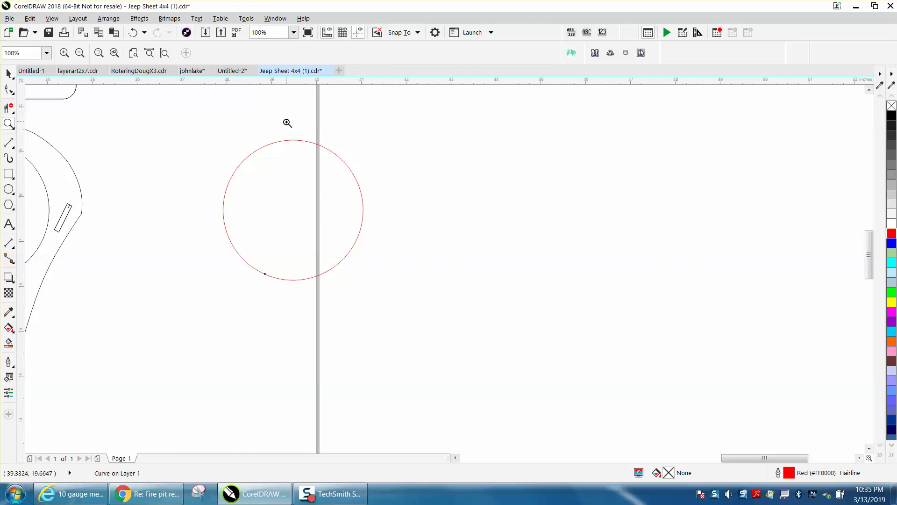
key("space")
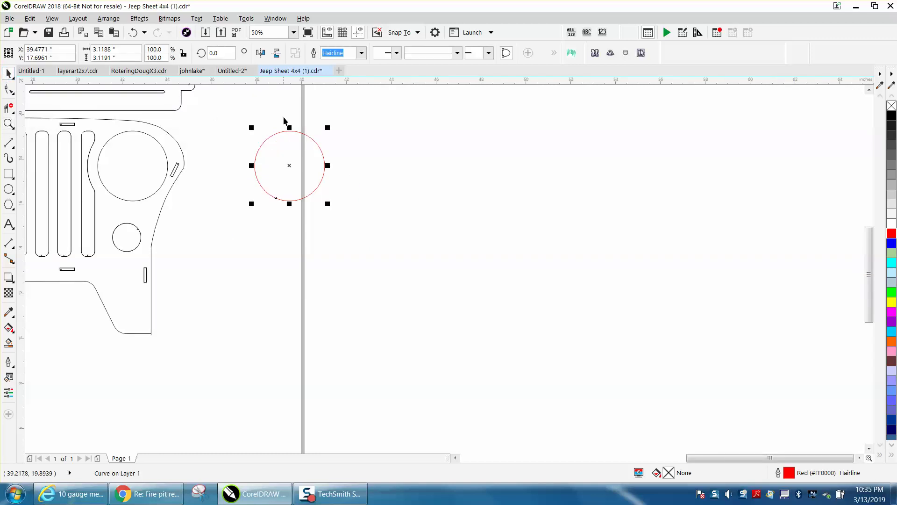
Step: Draw a new circle and set its width to 3.119"
left_click(113, 58)
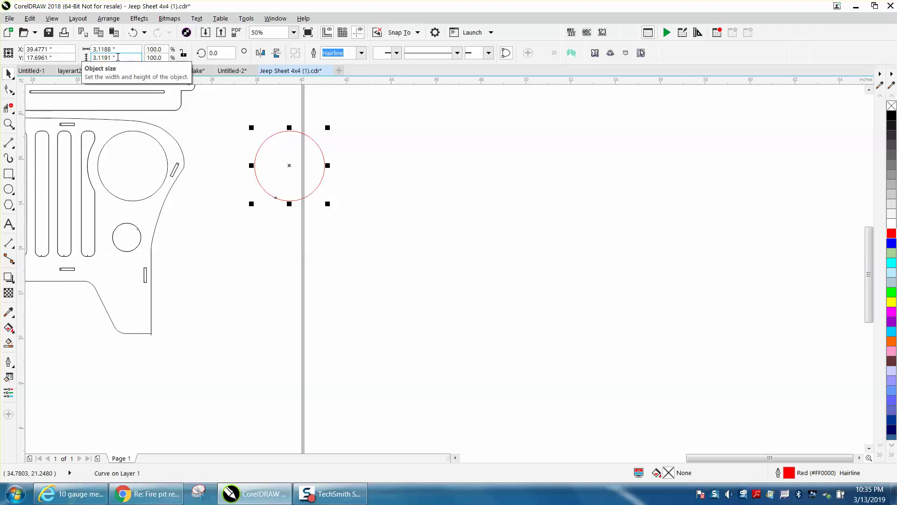
left_click(10, 189)
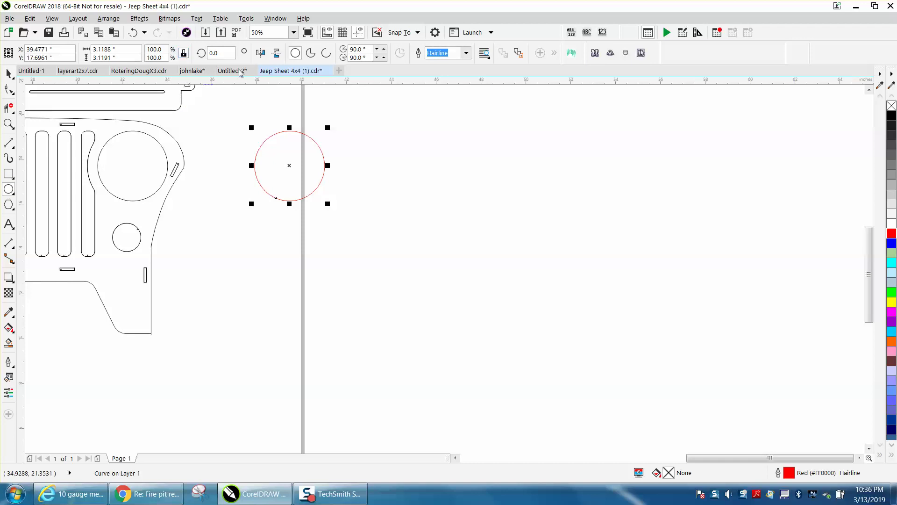
left_click_drag(437, 128, 370, 196)
left_click(114, 49)
type("3.")
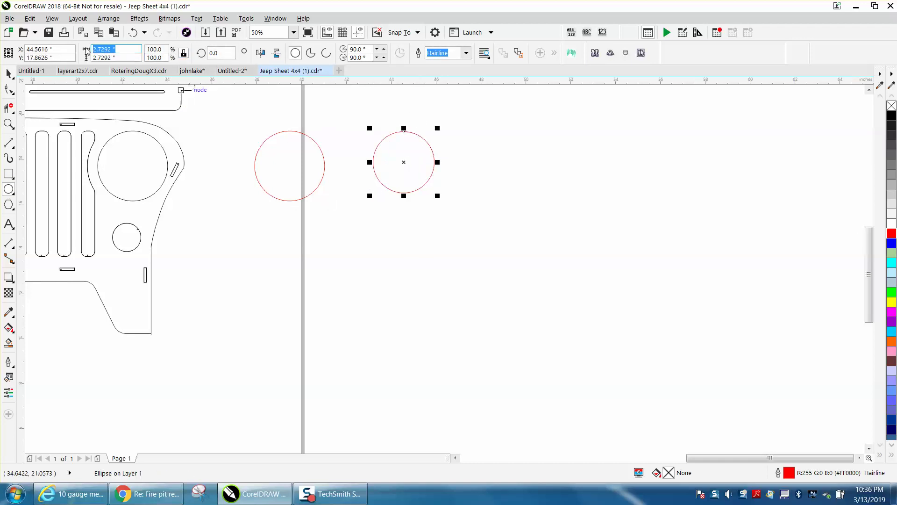
type("119")
key("Return")
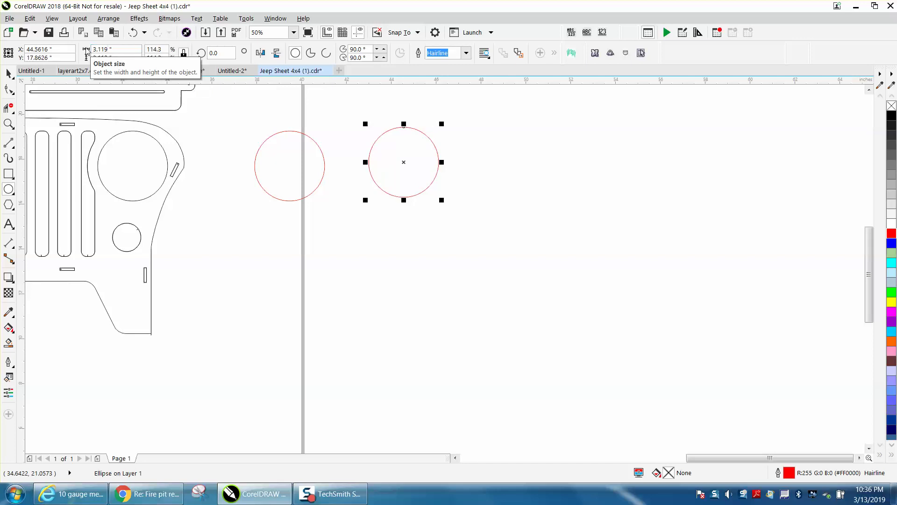
Step: Move the new red circle over to the grille and duplicate it, restoring a trial-deleted headlight
left_click(8, 73)
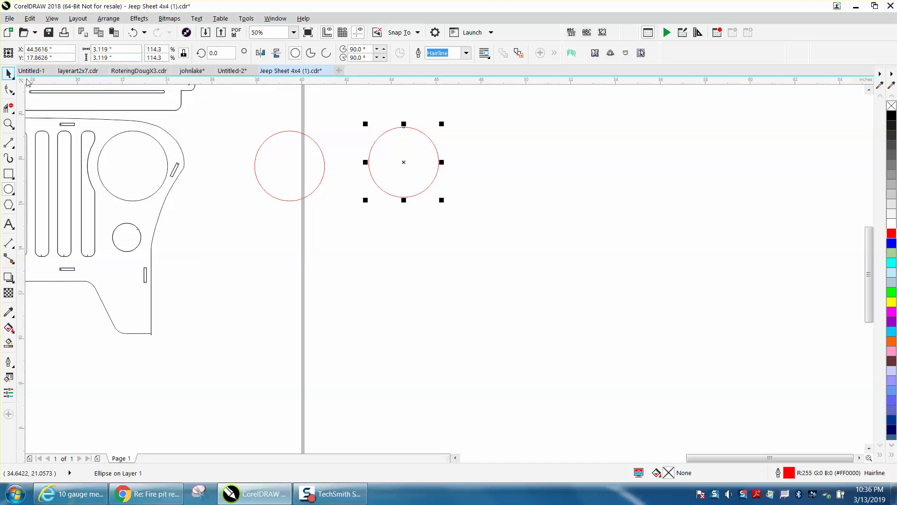
left_click(137, 133)
key("Delete")
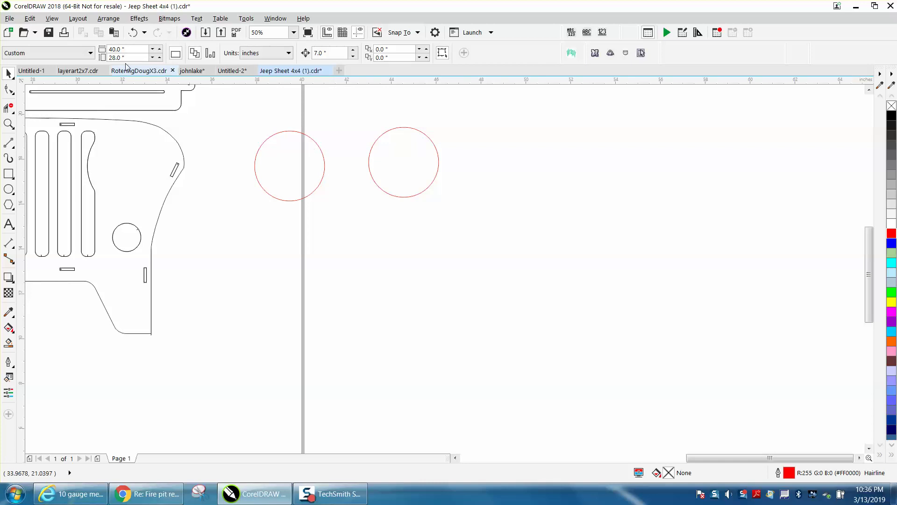
left_click(133, 33)
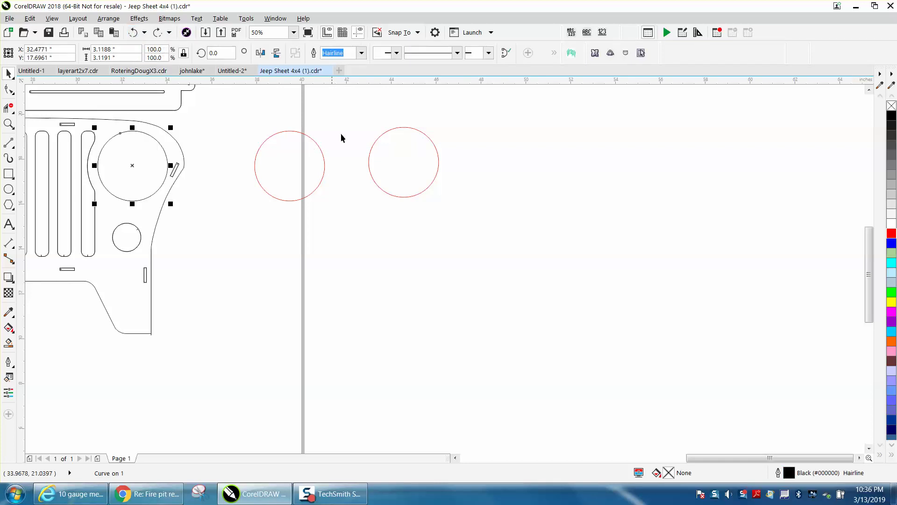
left_click(425, 189)
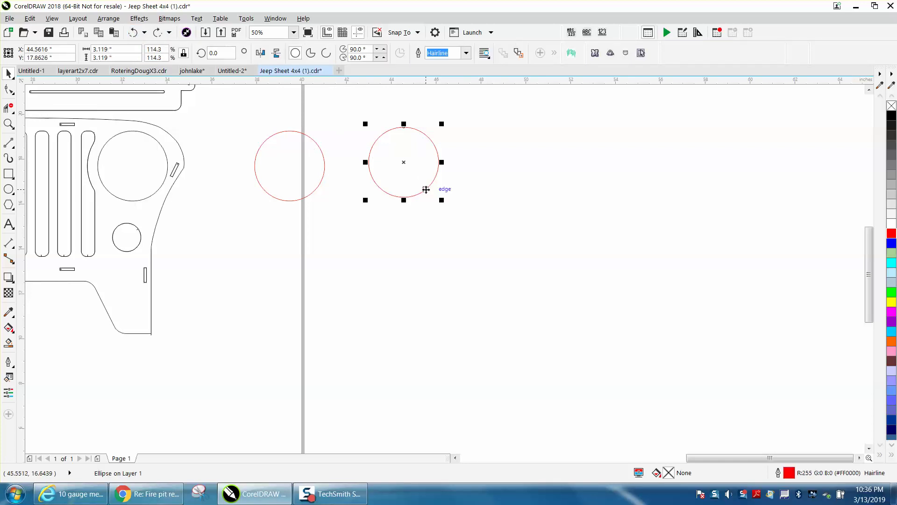
left_click_drag(406, 163, 132, 164)
key("Tab")
key("ctrl+d")
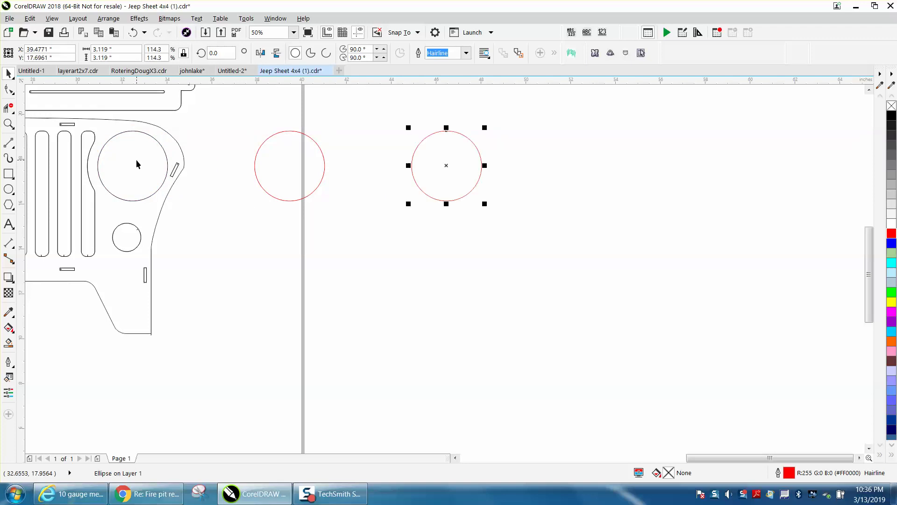
Step: Settle the red circle into the right headlight spot and zoom in on the grille to check it
left_click(162, 149)
key("Escape")
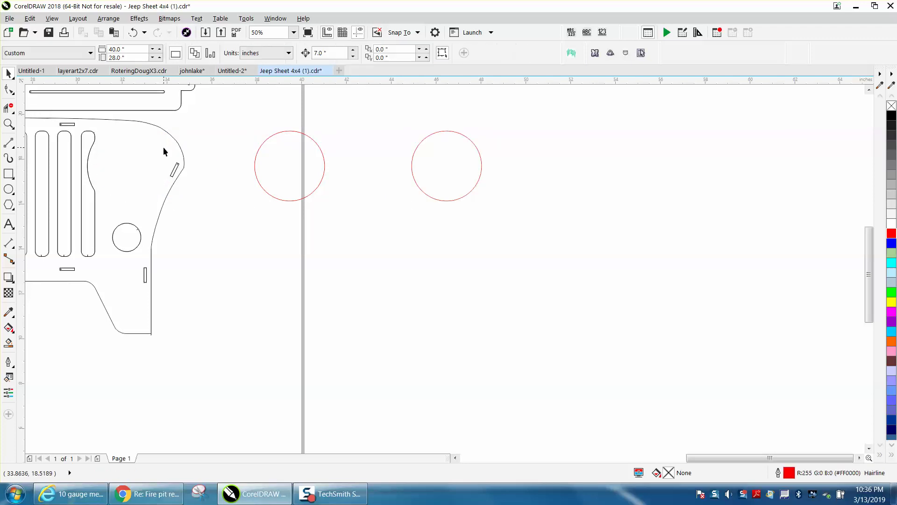
left_click(415, 181)
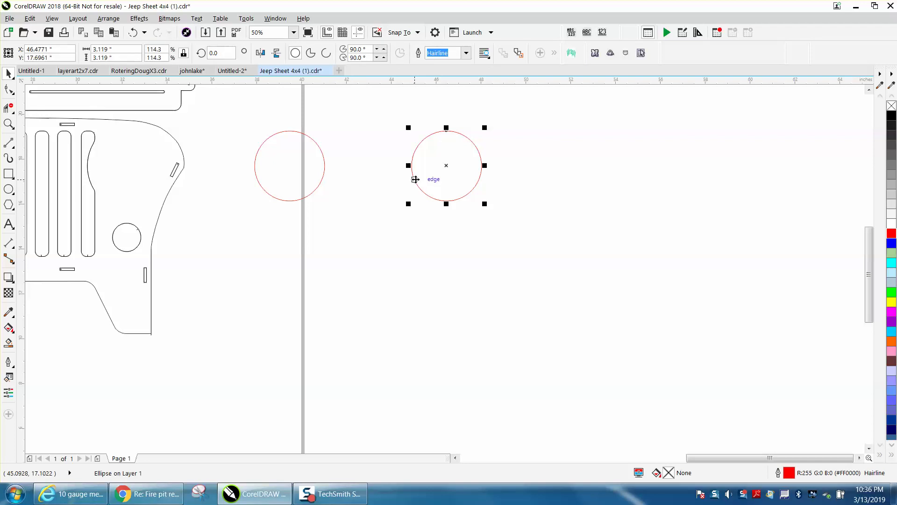
key("ctrl+z")
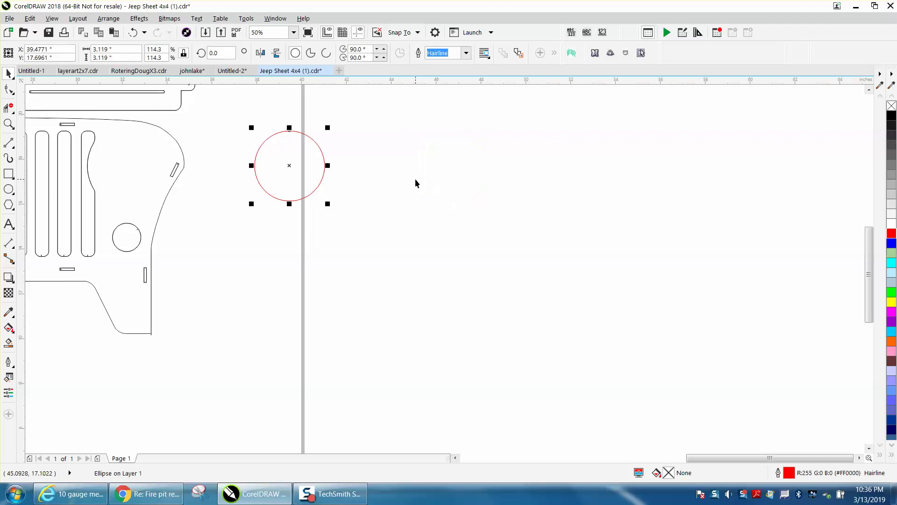
key("ctrl+z")
scroll(430, 171, "down", 3)
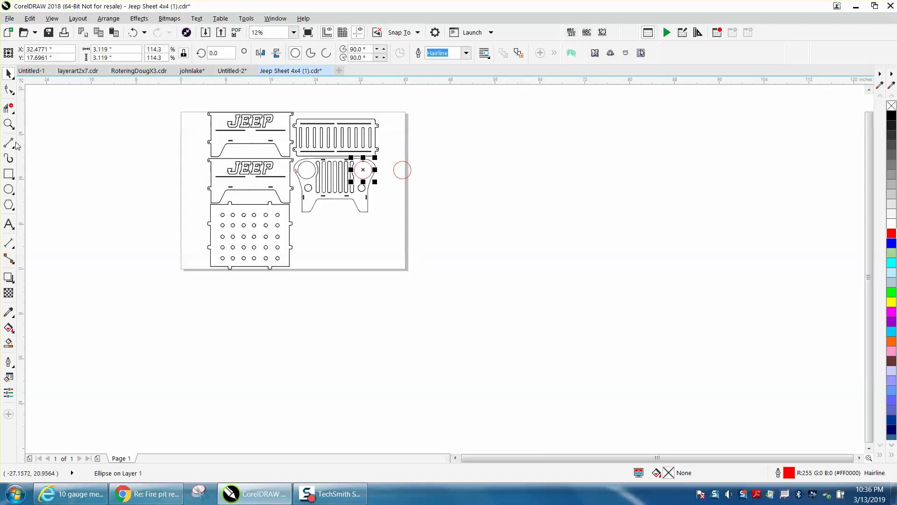
left_click(9, 124)
left_click_drag(300, 155, 374, 204)
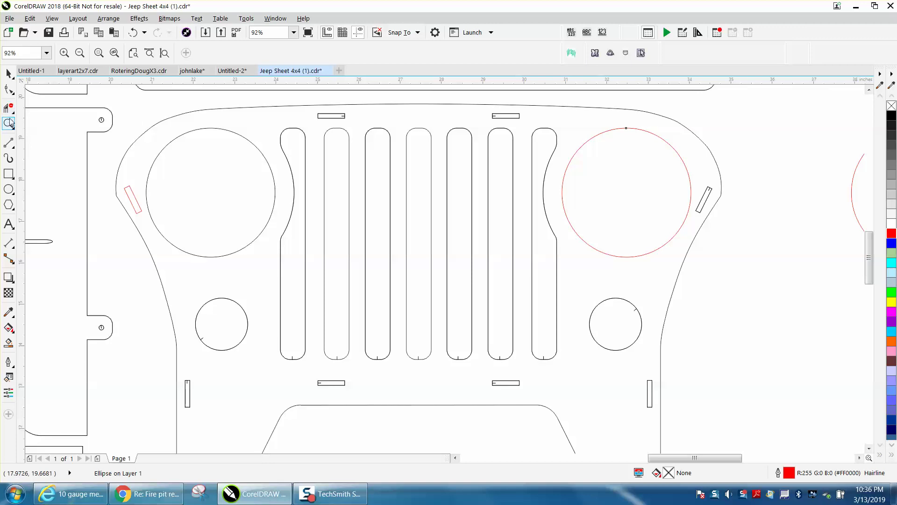
left_click(8, 74)
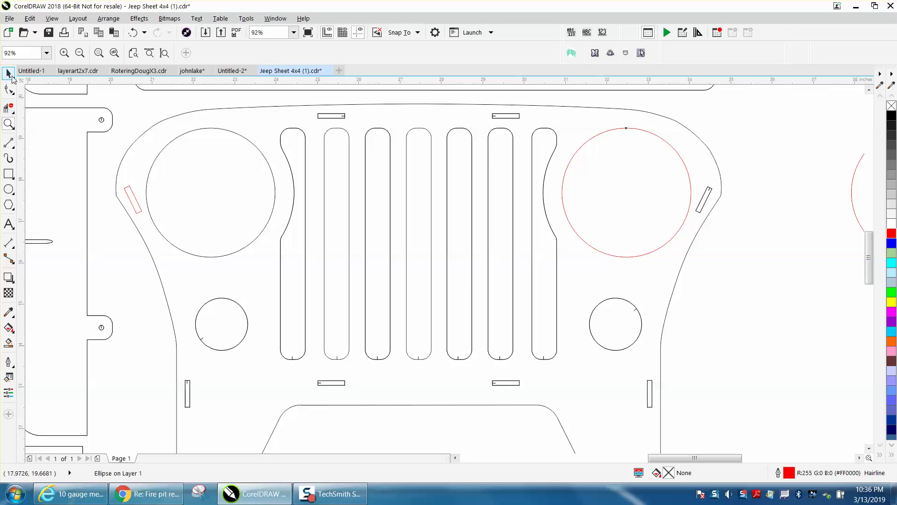
left_click(384, 130)
left_click(384, 130)
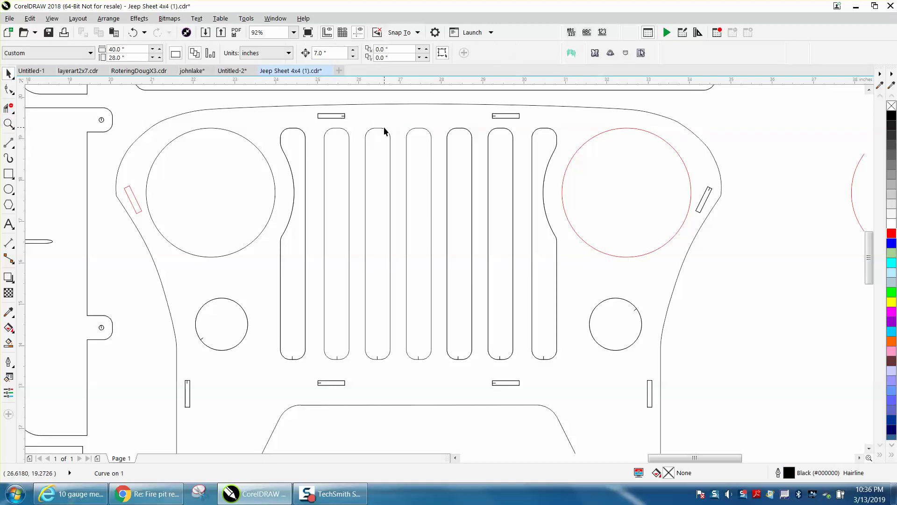
left_click(413, 129)
key("ctrl+z")
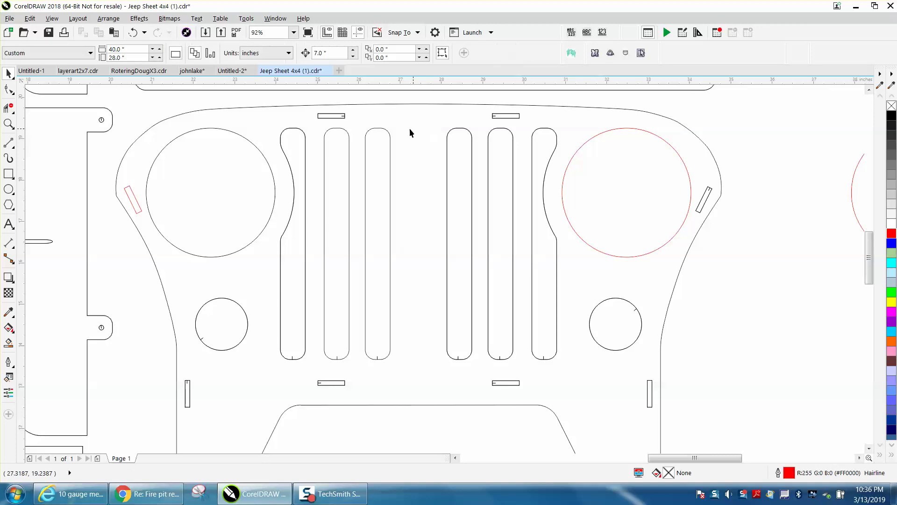
left_click(467, 131)
left_click(495, 134)
left_click(502, 133)
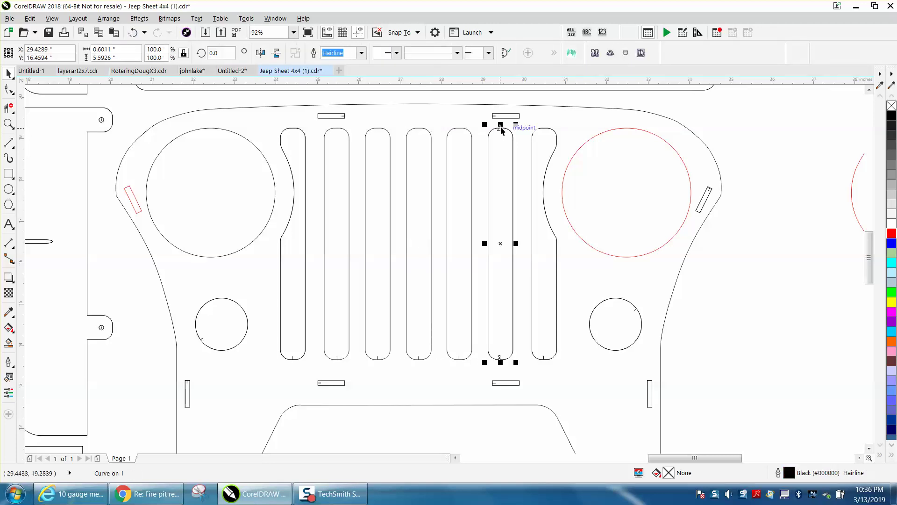
left_click(520, 126)
left_click(541, 127)
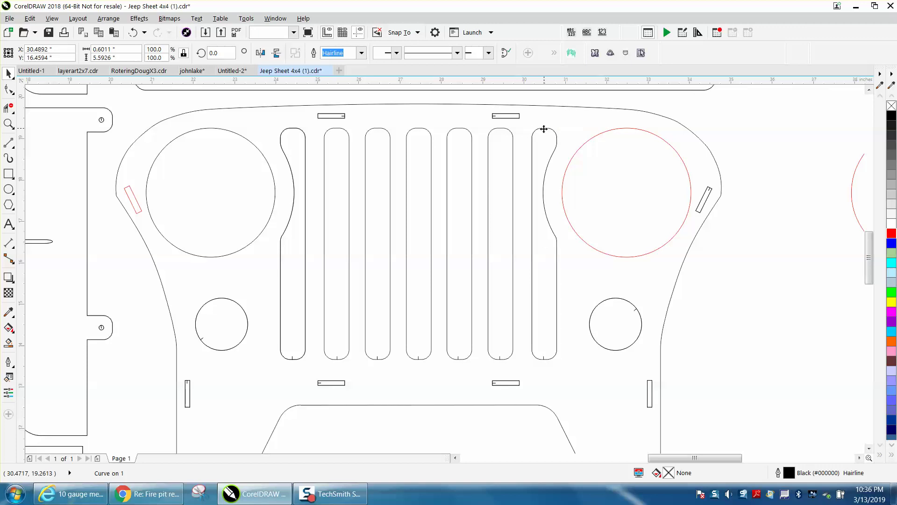
left_click(438, 141)
left_click(299, 128)
left_click(300, 131)
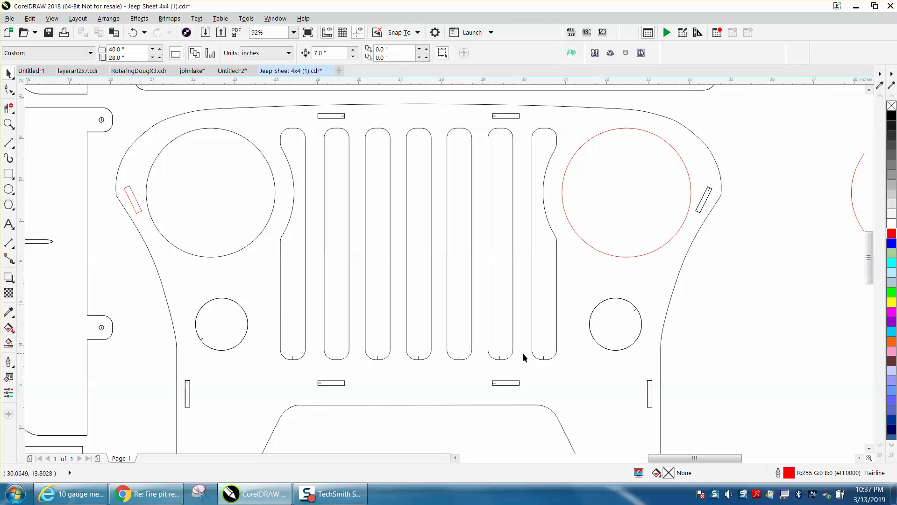
left_click(349, 264)
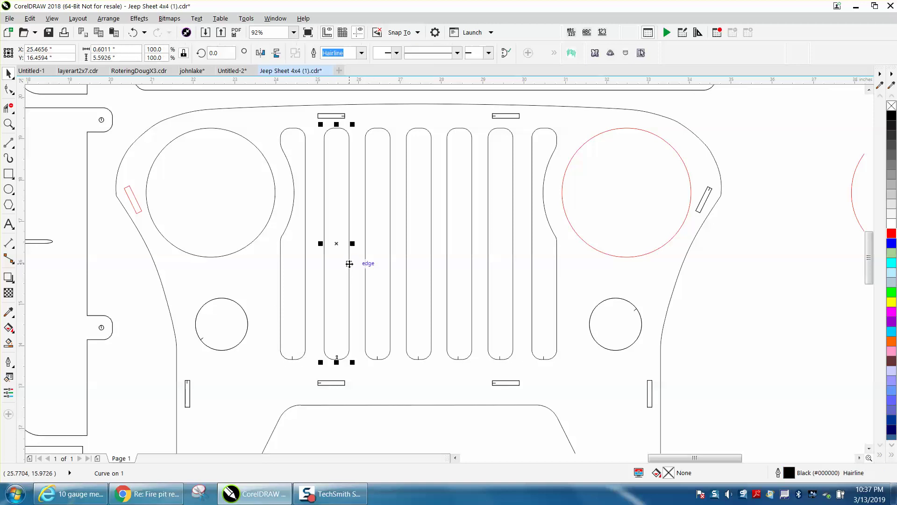
Step: Zoom in on the second grille slot and marquee-select the nodes of its top arc
left_click(9, 123)
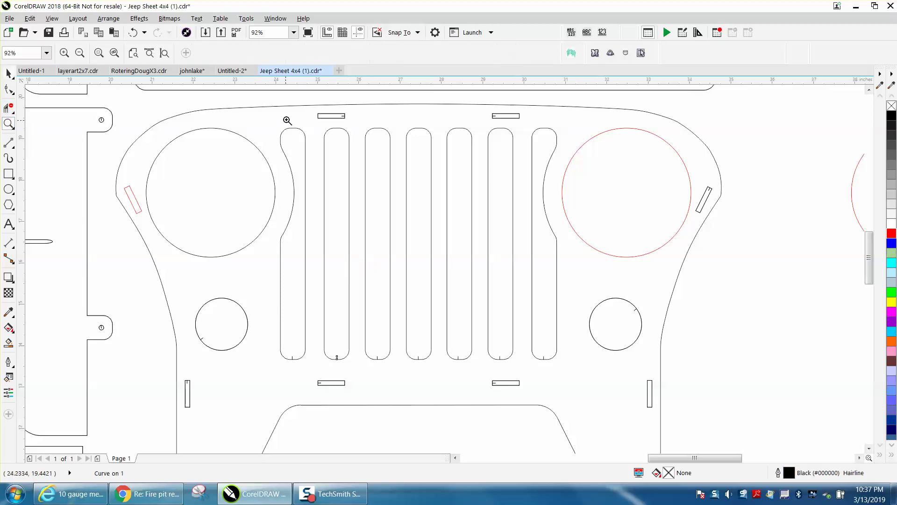
left_click(397, 202)
left_click(9, 90)
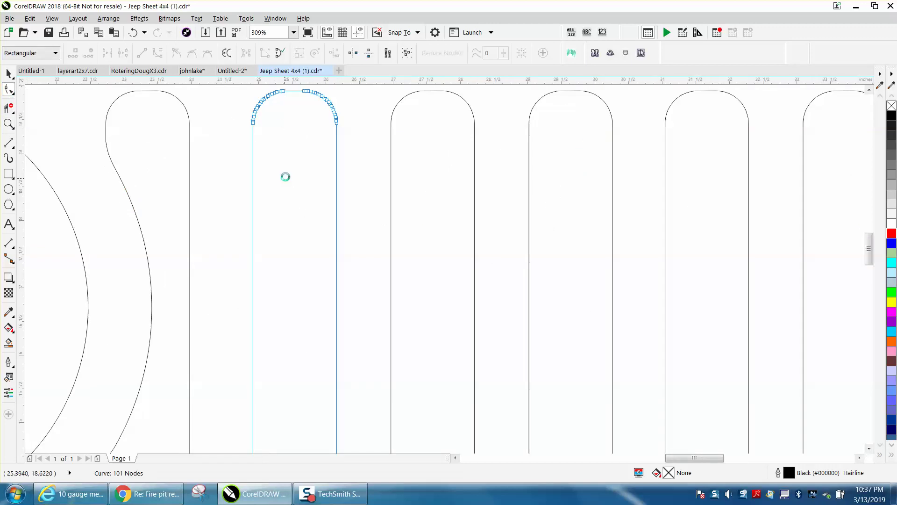
scroll(284, 176, "down", 2)
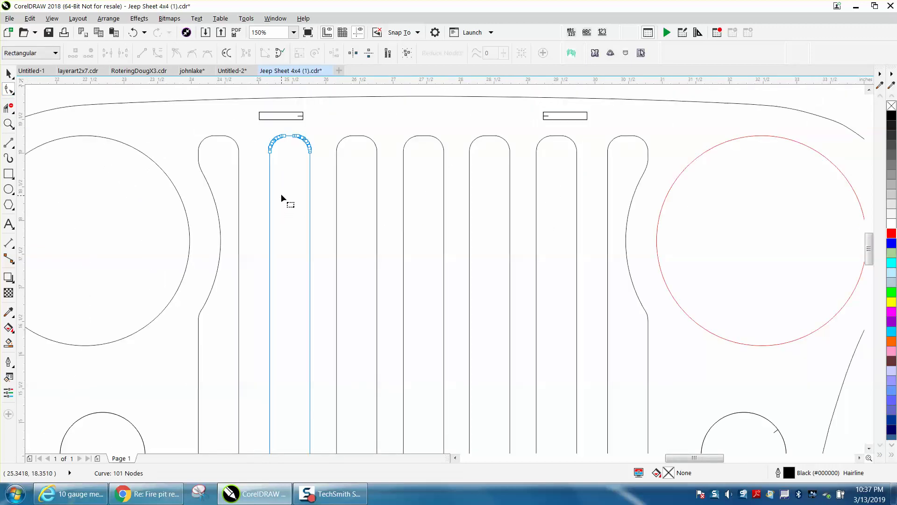
left_click_drag(256, 126, 318, 168)
Step: Smooth the top arc gently with Curve Smoothness and delete a stray node, leaving 55 nodes
left_click(490, 53)
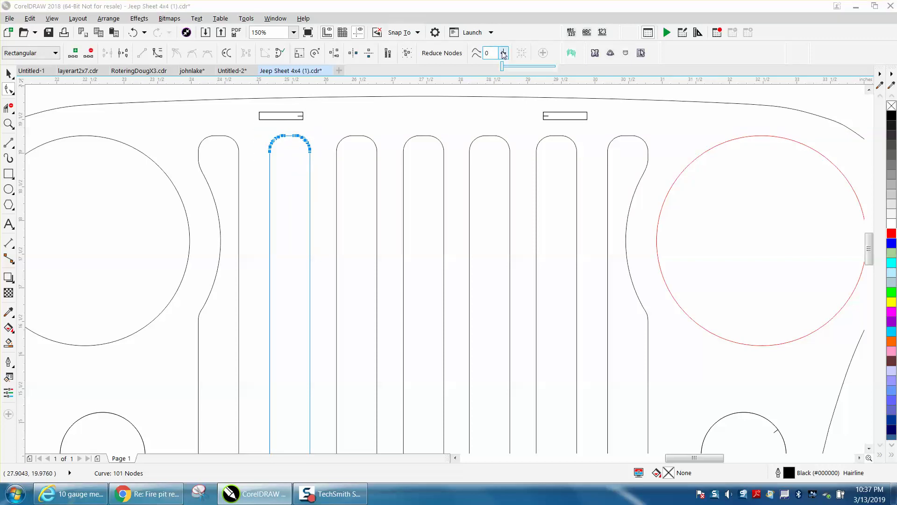
left_click_drag(503, 66, 511, 65)
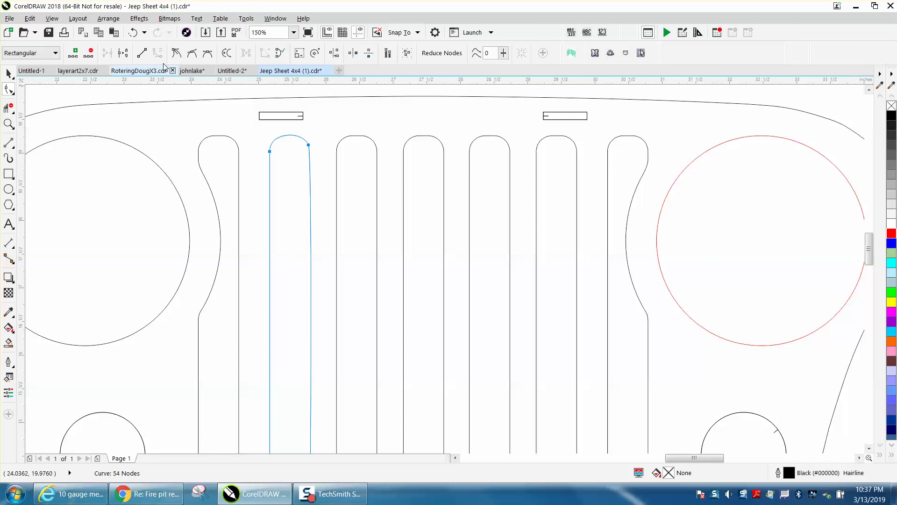
left_click(133, 32)
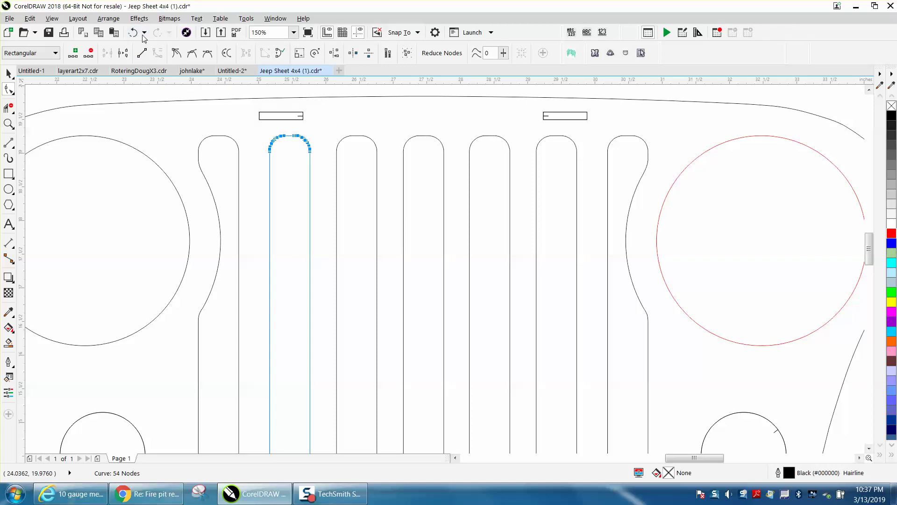
left_click(505, 56)
left_click_drag(504, 66, 507, 68)
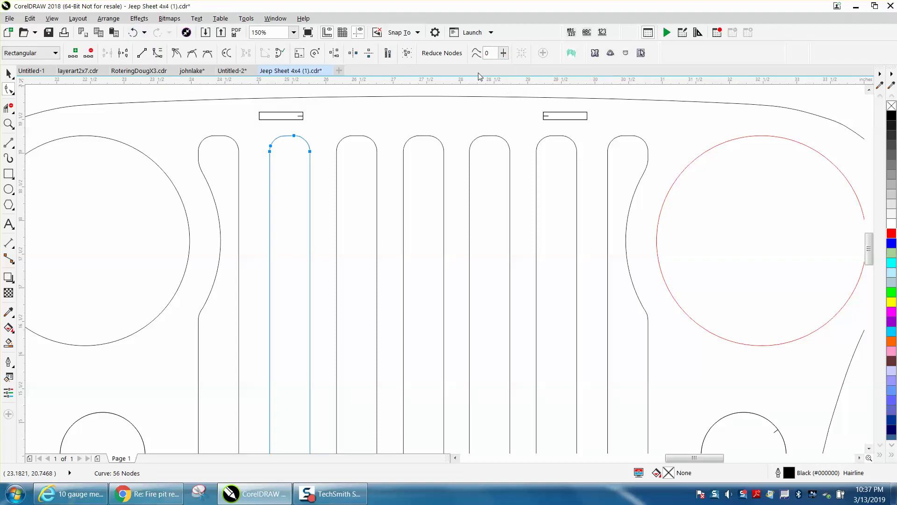
left_click(271, 145)
key("Delete")
scroll(308, 143, "down", 2)
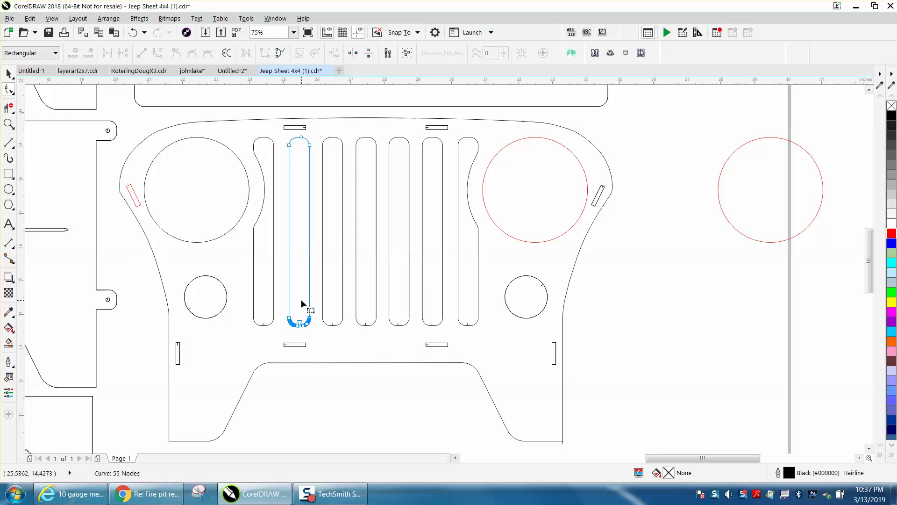
Step: Zoom onto the slot bottom and smooth its marquee-selected nodes into a curve
left_click(8, 124)
left_click_drag(283, 300, 345, 341)
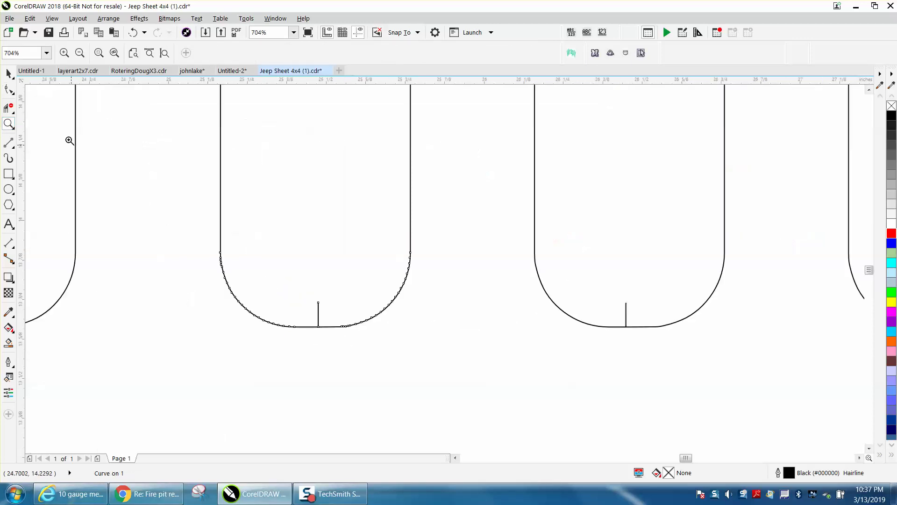
left_click(8, 108)
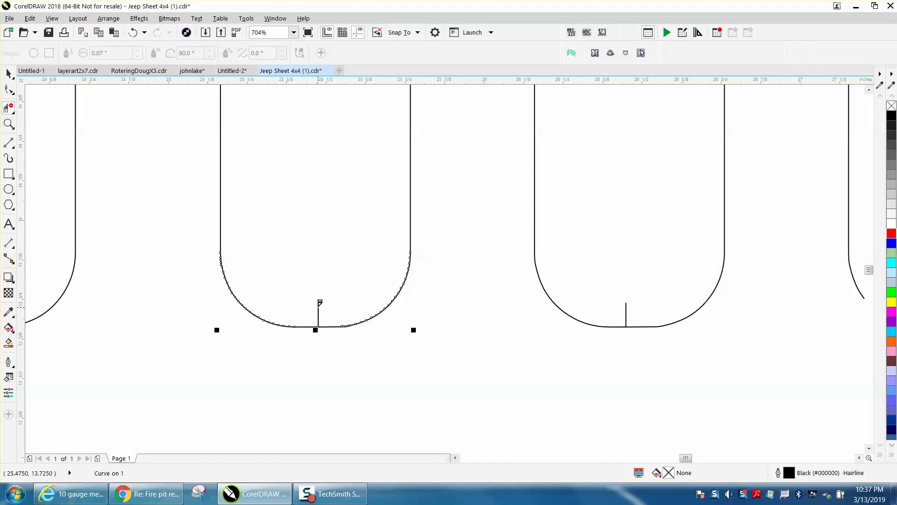
left_click(8, 89)
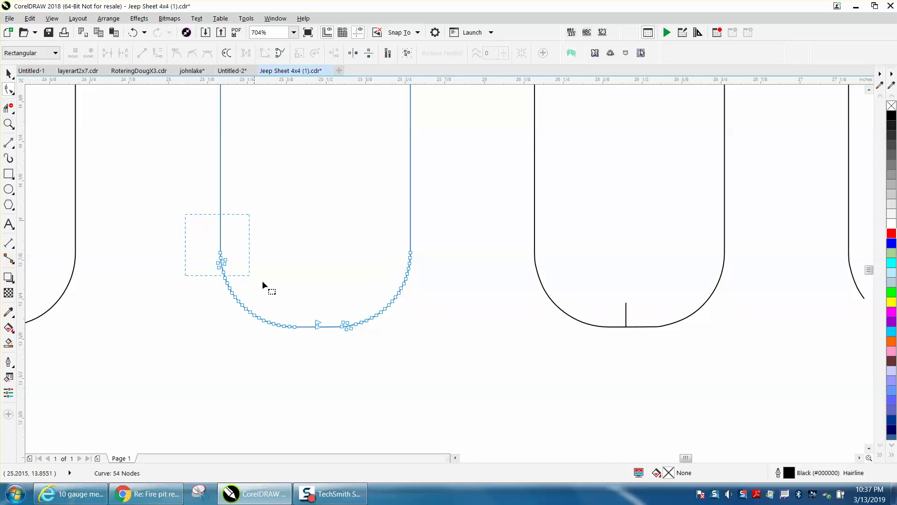
left_click_drag(262, 282, 449, 328)
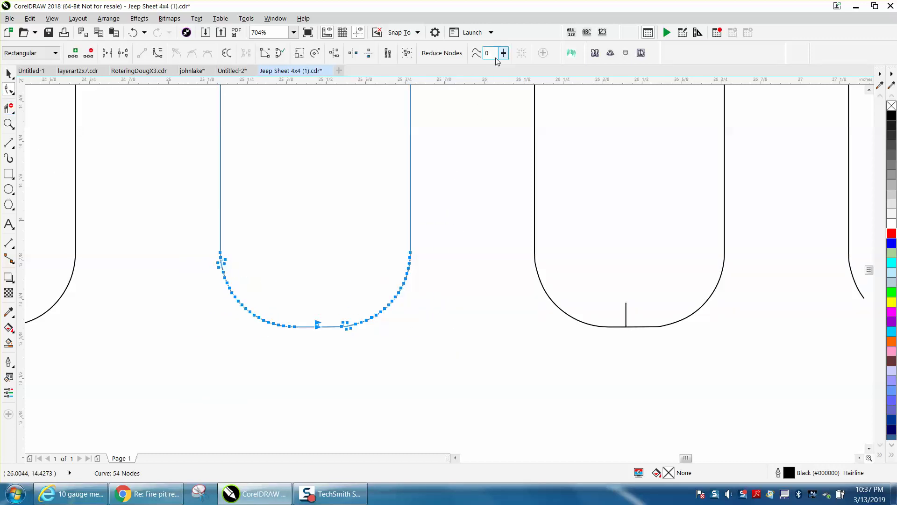
key("Return")
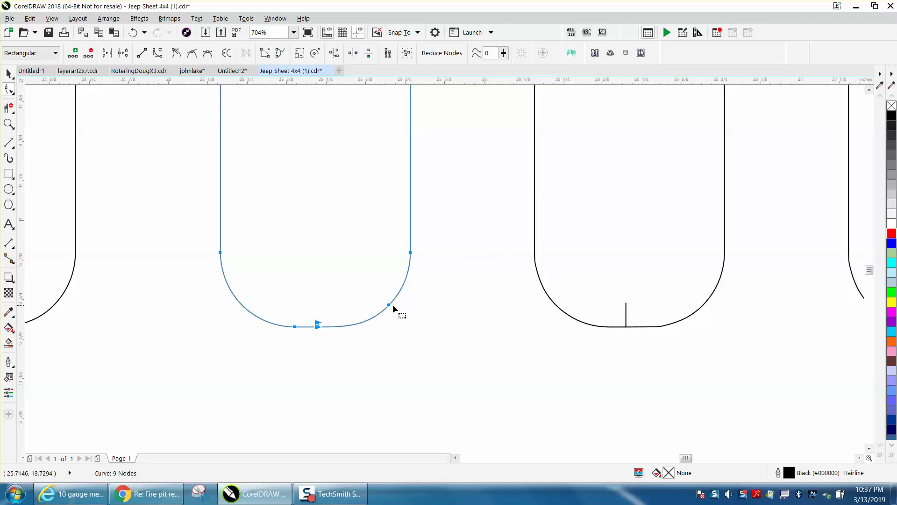
key("Delete")
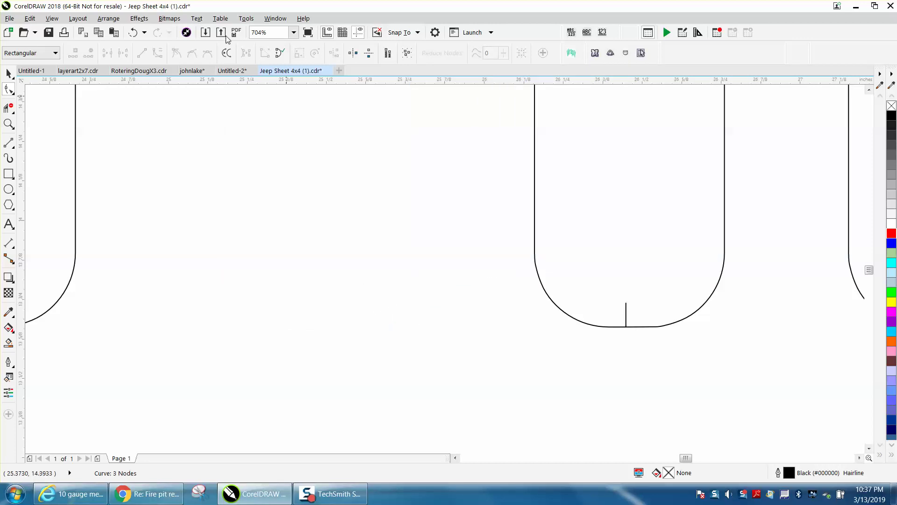
left_click(132, 33)
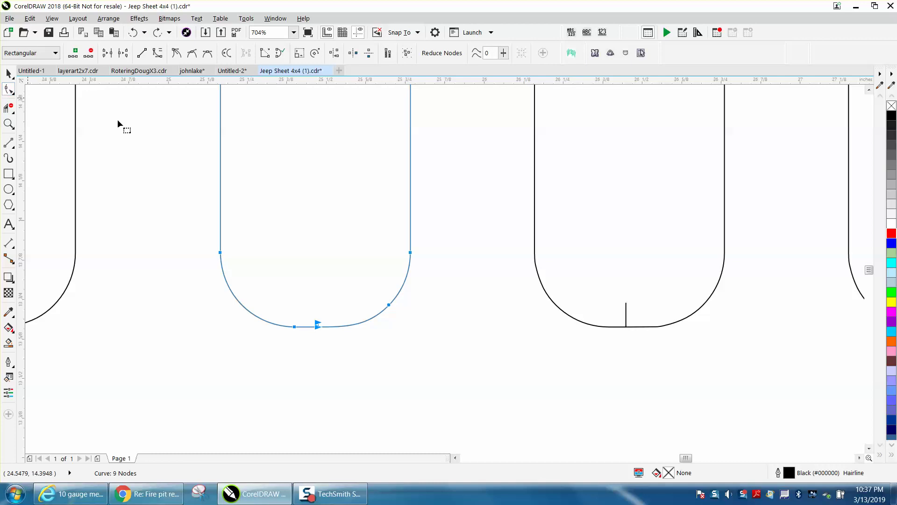
Step: Delete the extra node on the lower-right arc, leaving the slot with 8 nodes
left_click(402, 312)
left_click(391, 308)
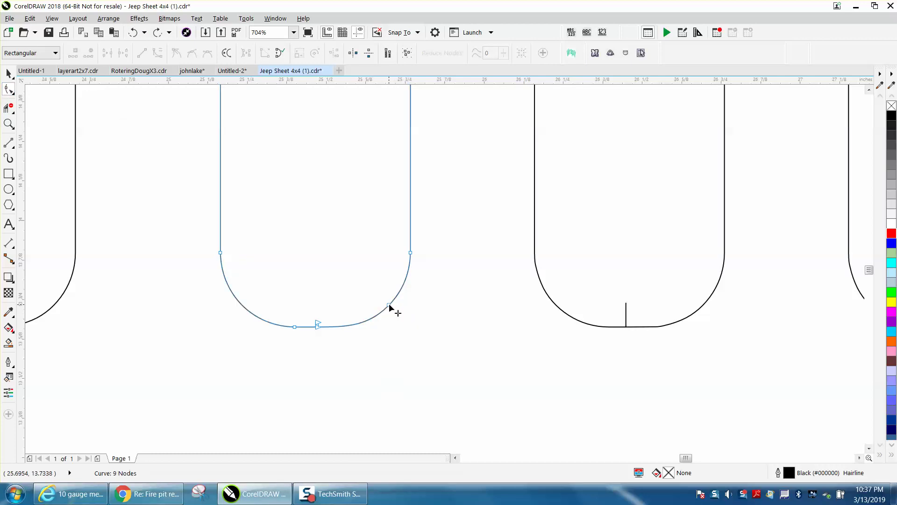
left_click(390, 306)
key("Delete")
left_click(314, 325)
key("Delete")
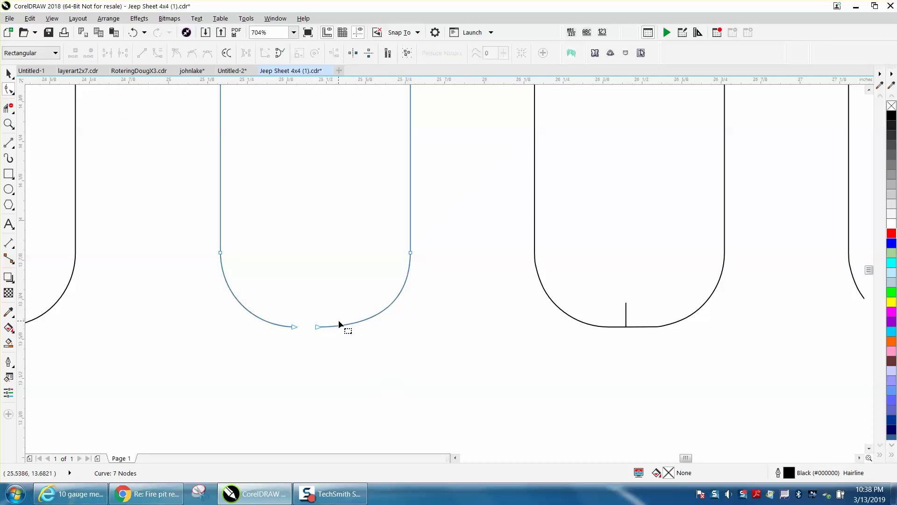
left_click(132, 32)
scroll(389, 153, "down", 3)
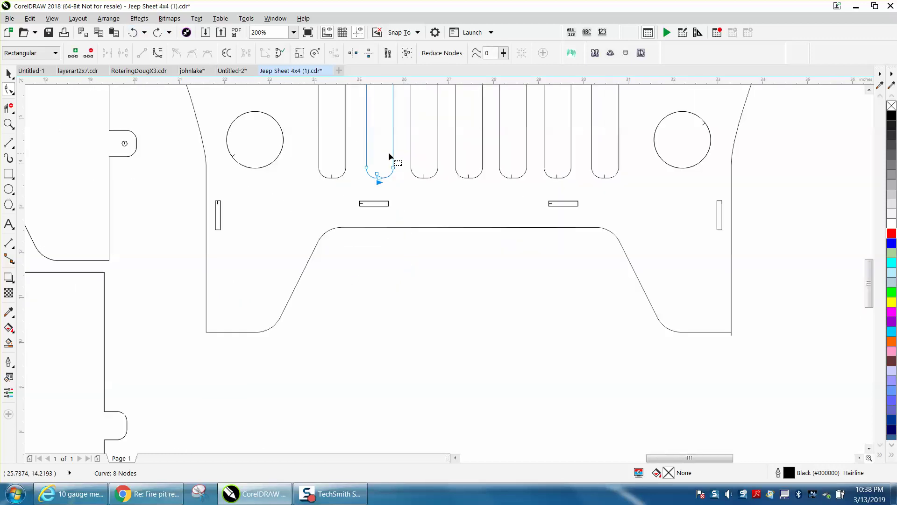
scroll(398, 163, "down", 1)
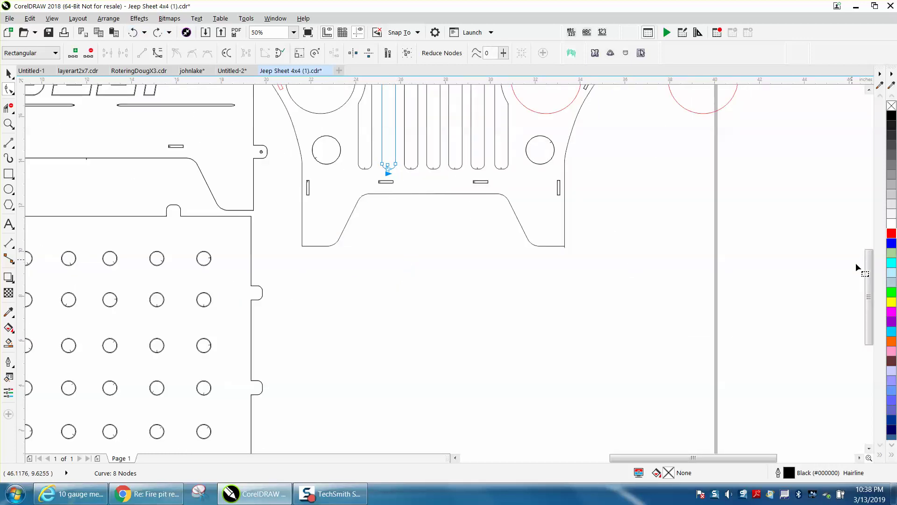
left_click_drag(868, 272, 869, 248)
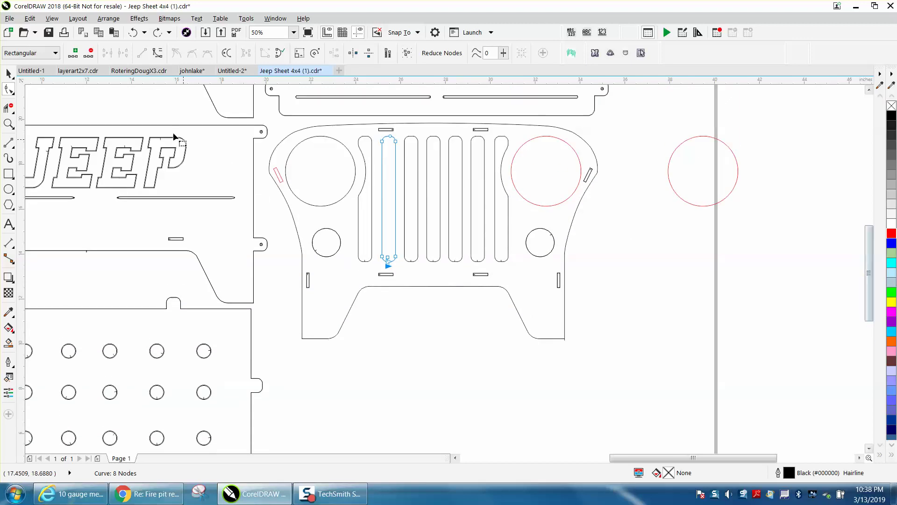
Step: Outline the second grille slot in red and place a copy of it further right
left_click(8, 73)
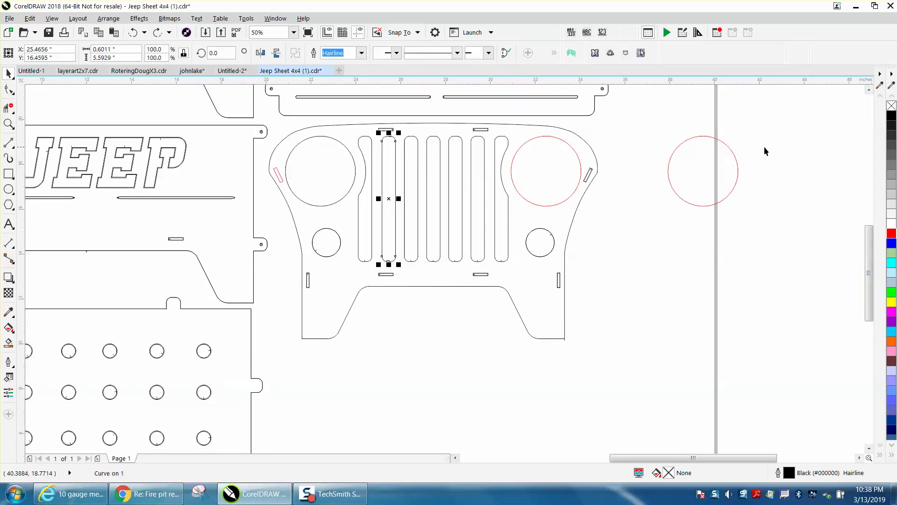
right_click(892, 234)
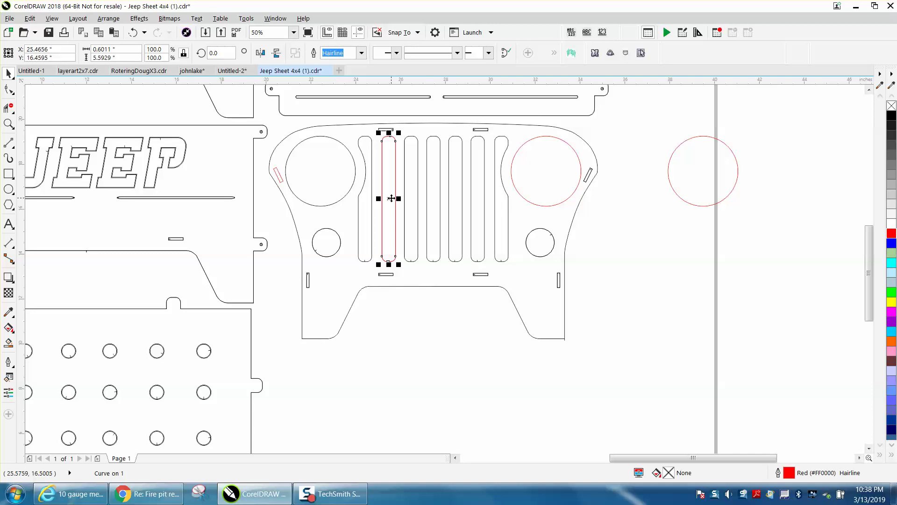
left_click_drag(392, 198, 422, 198)
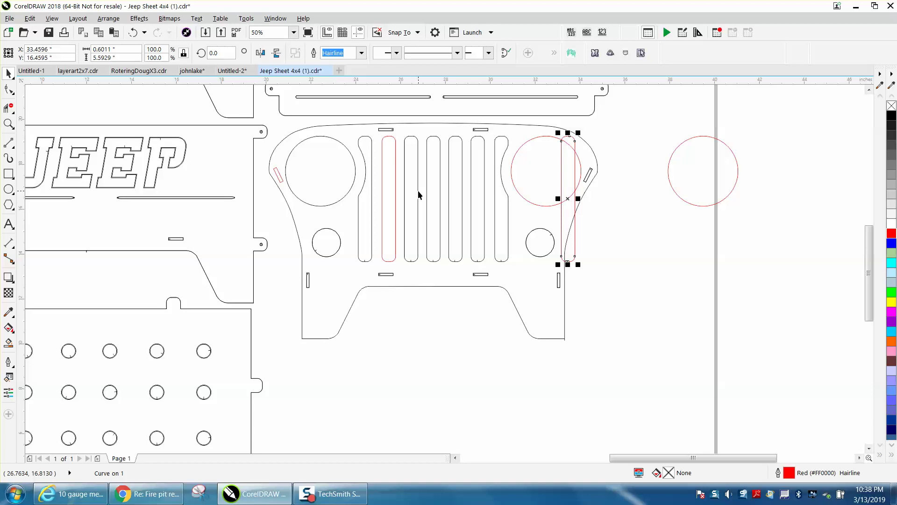
Step: Replace the black middle grille slot with the red copy moved into its position
left_click(419, 195)
key("Delete")
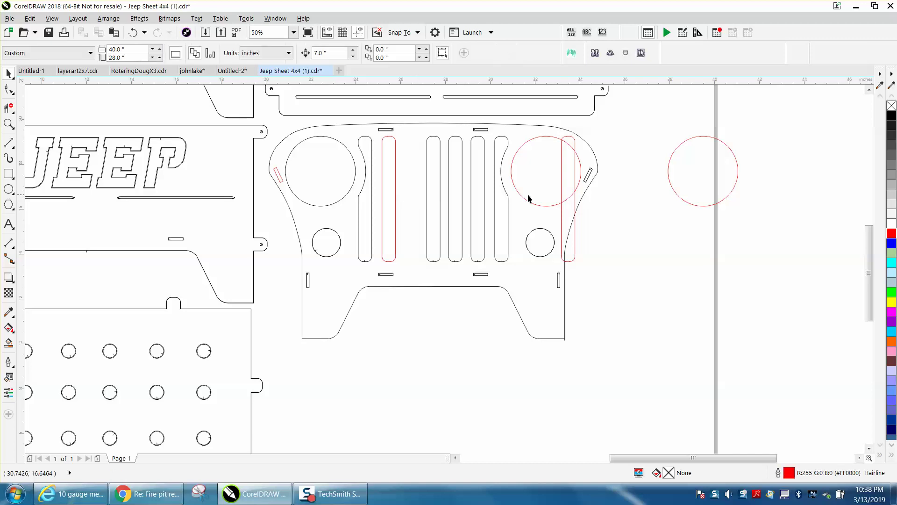
left_click(576, 202)
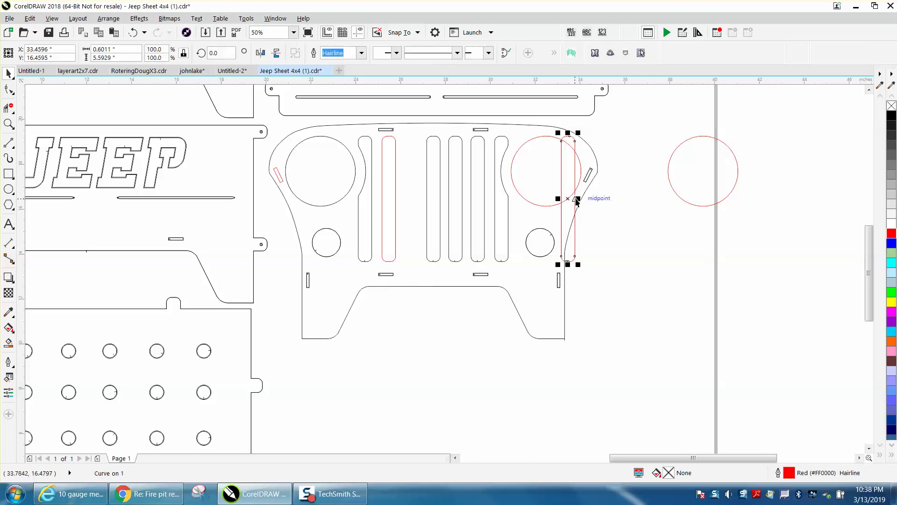
key("Left")
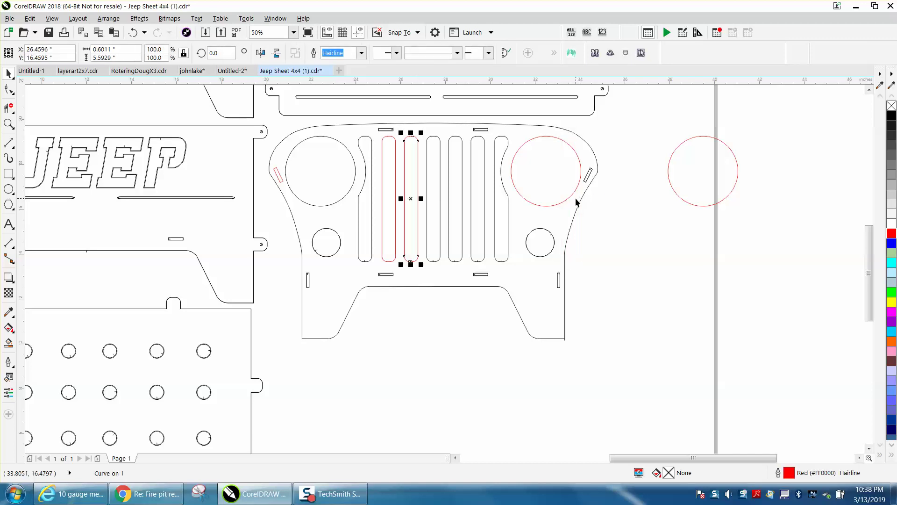
left_click(498, 169)
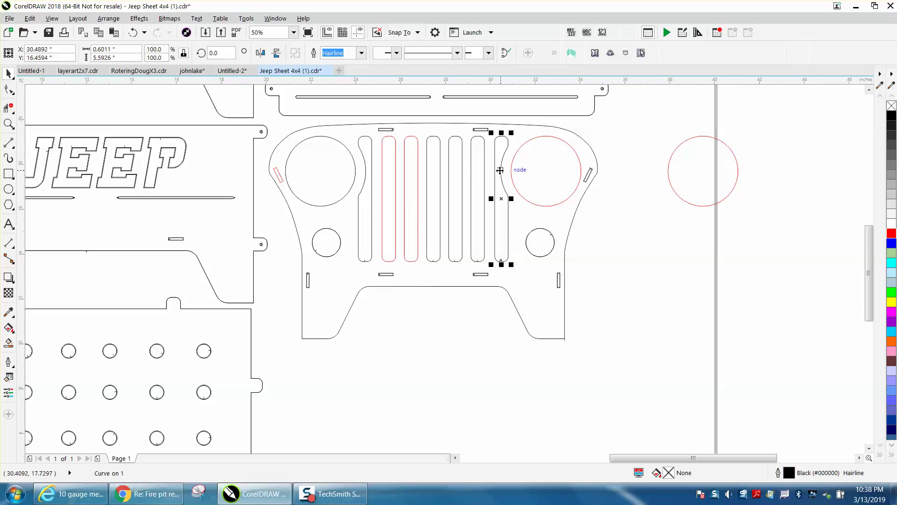
Step: Reduce the wavy right grille slot beside the headlight from 160 to 14 nodes
left_click(8, 124)
left_click_drag(489, 129, 556, 261)
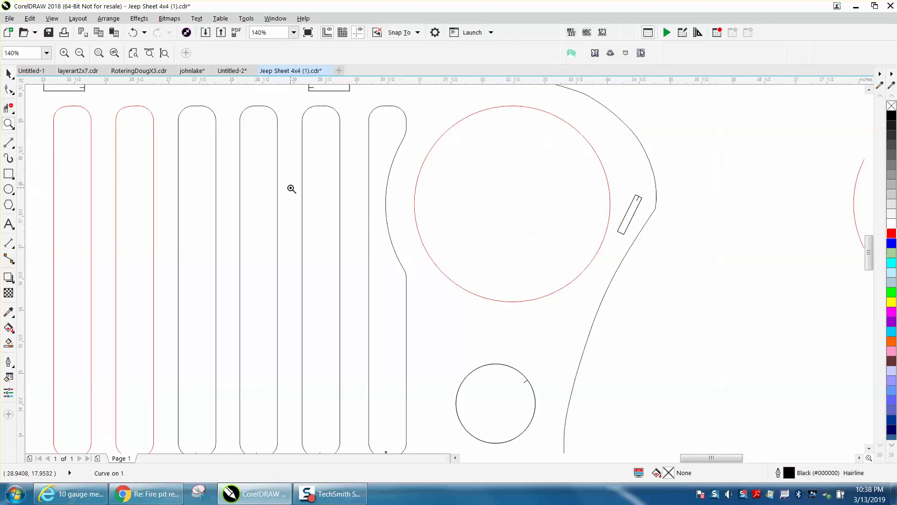
left_click(9, 90)
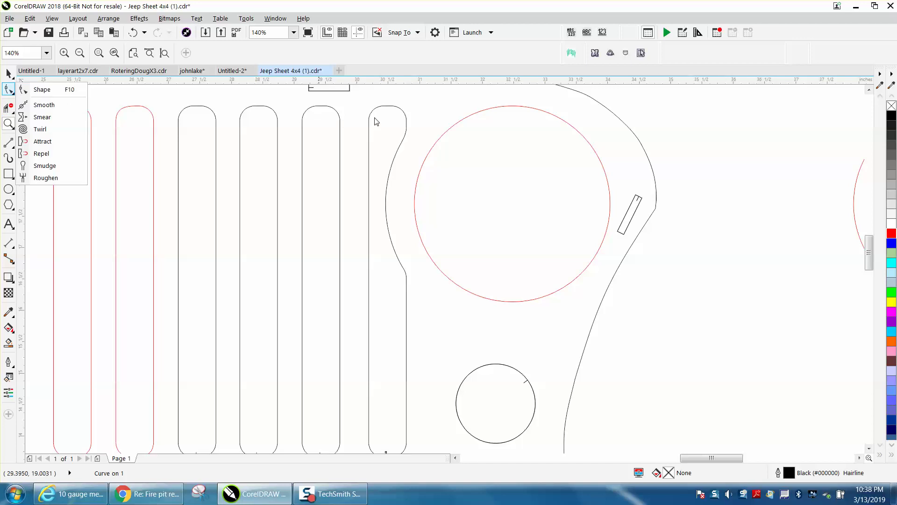
left_click(78, 107)
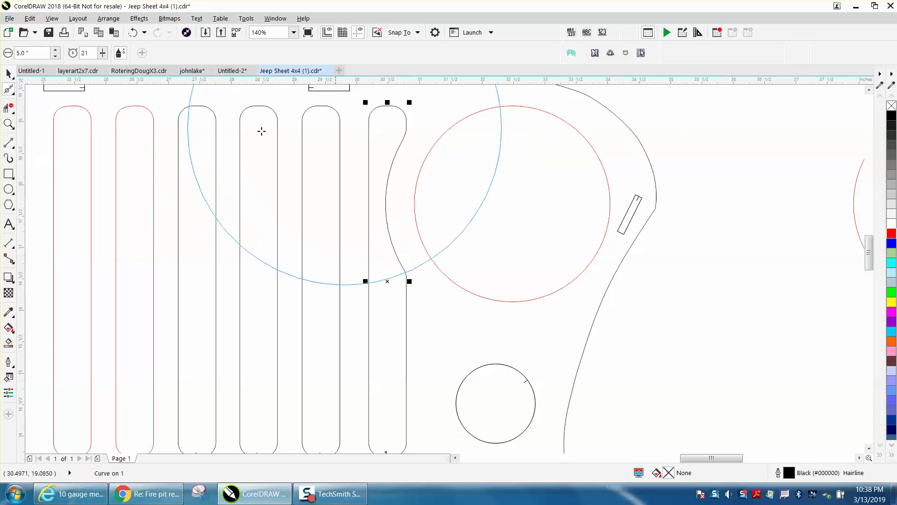
left_click(13, 93)
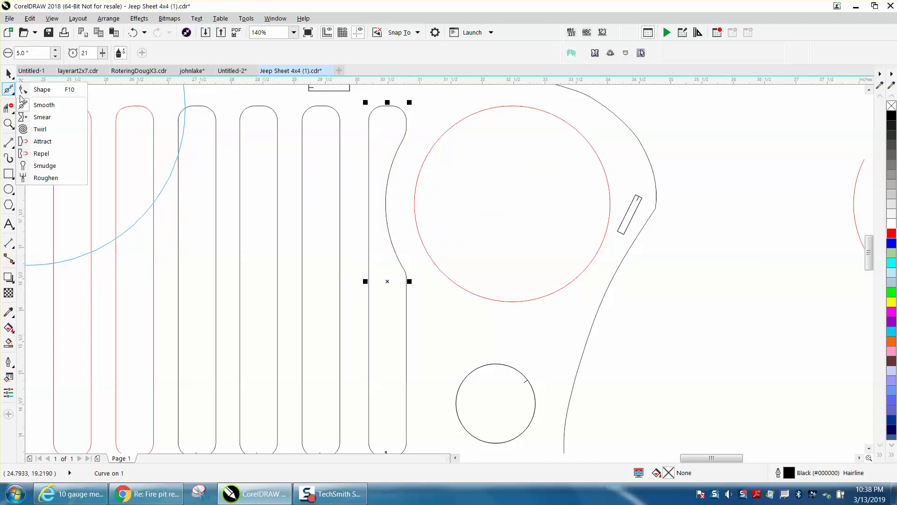
left_click(38, 89)
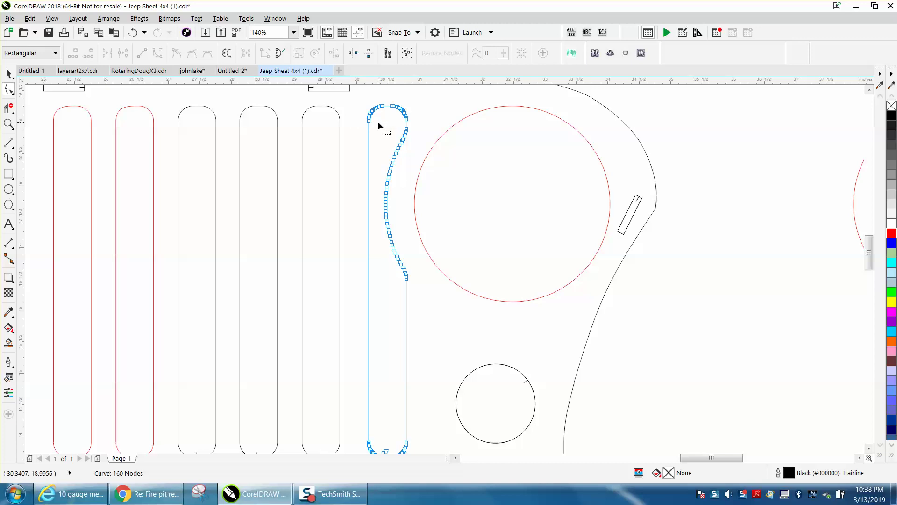
scroll(380, 125, "down", 3)
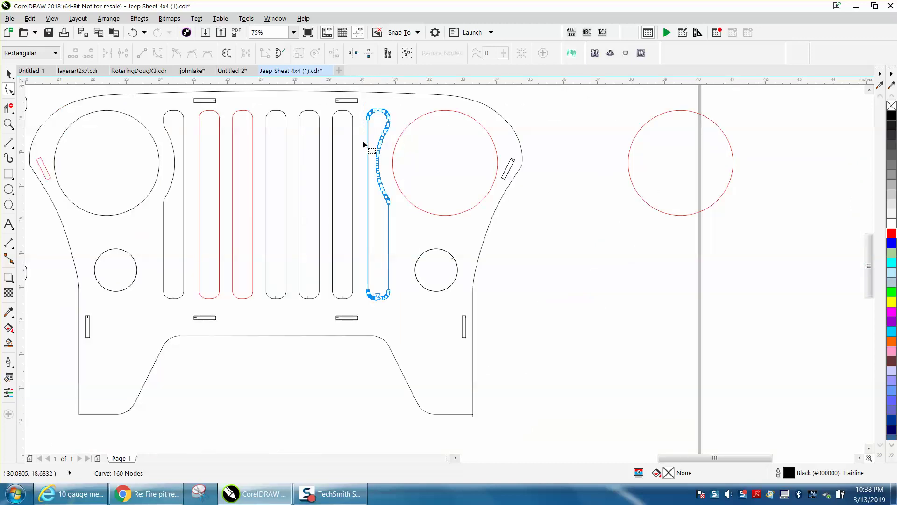
left_click_drag(363, 141, 399, 305)
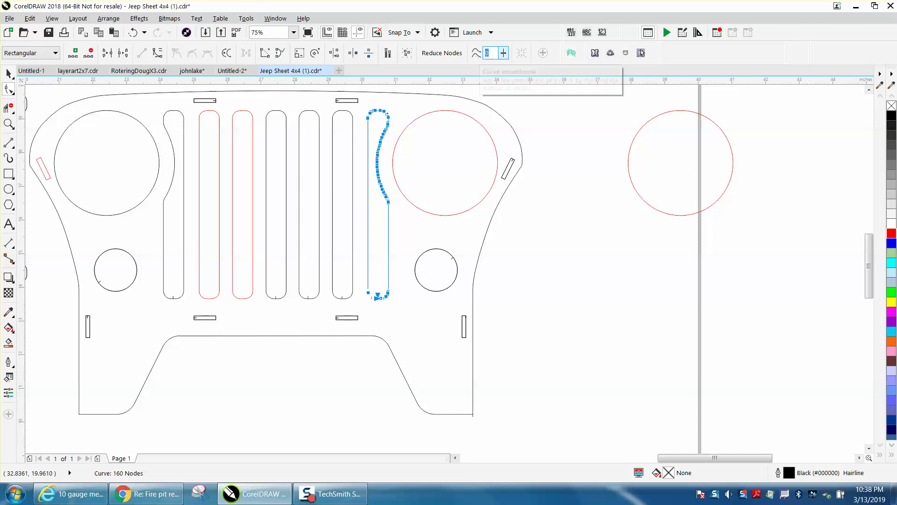
left_click(477, 55)
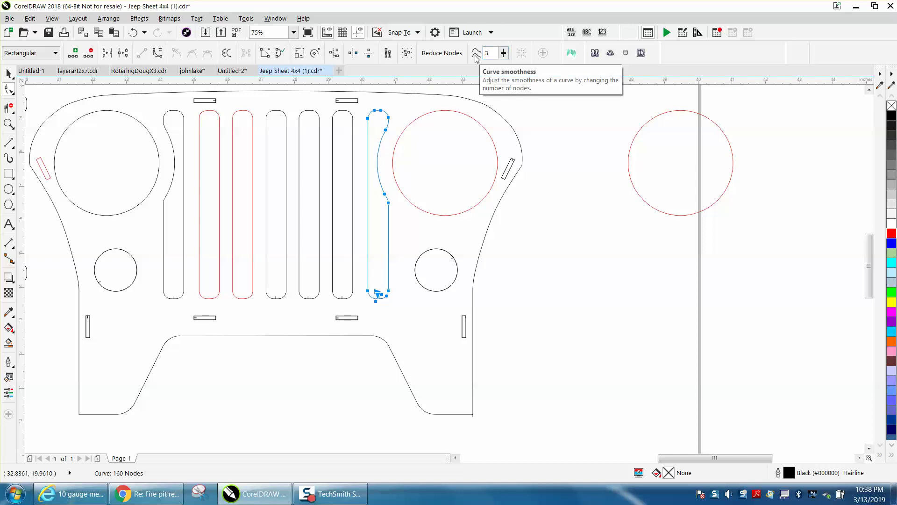
left_click(407, 289)
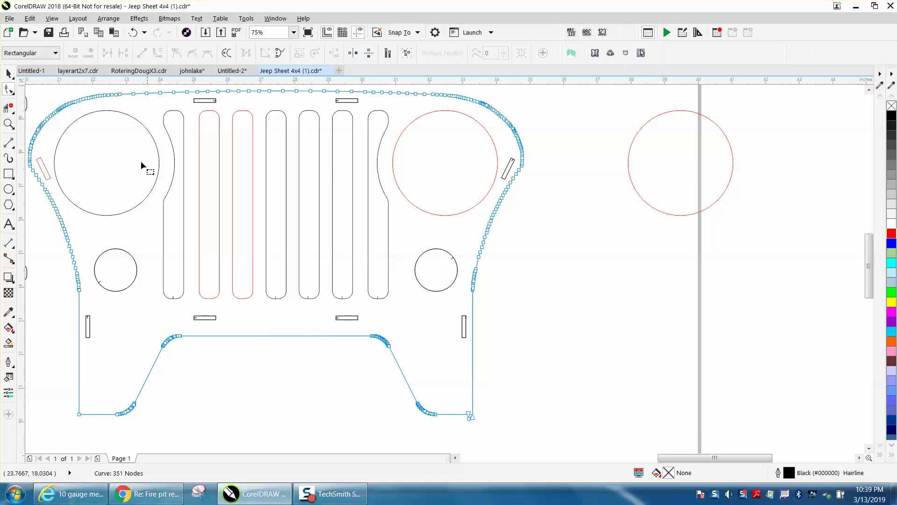
Step: Delete the inner duplicate circle of the left doubled hole, leaving a clean 4-node circle
scroll(270, 179, "down", 1)
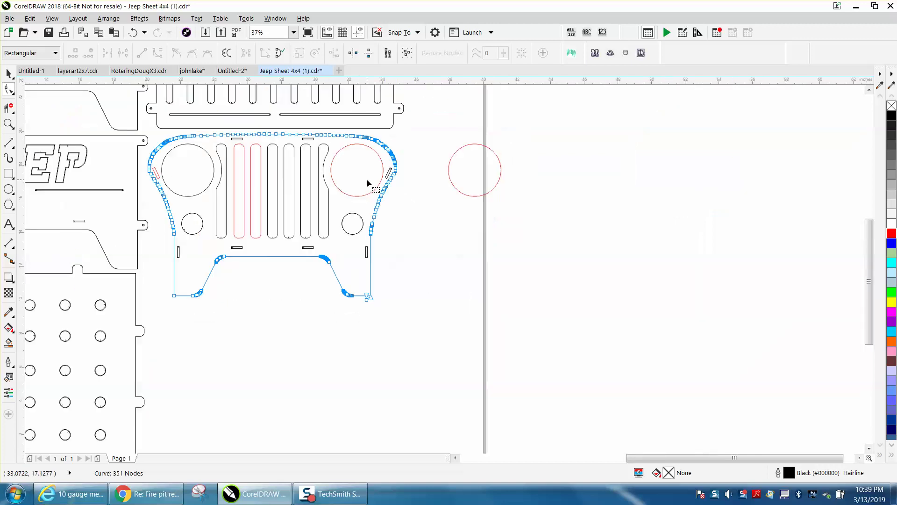
scroll(368, 182, "down", 1)
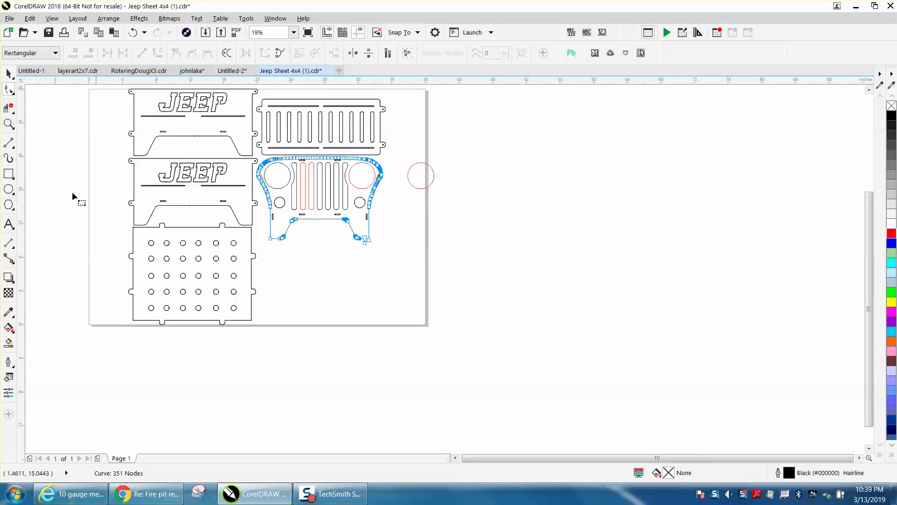
left_click(9, 124)
left_click_drag(180, 237, 207, 253)
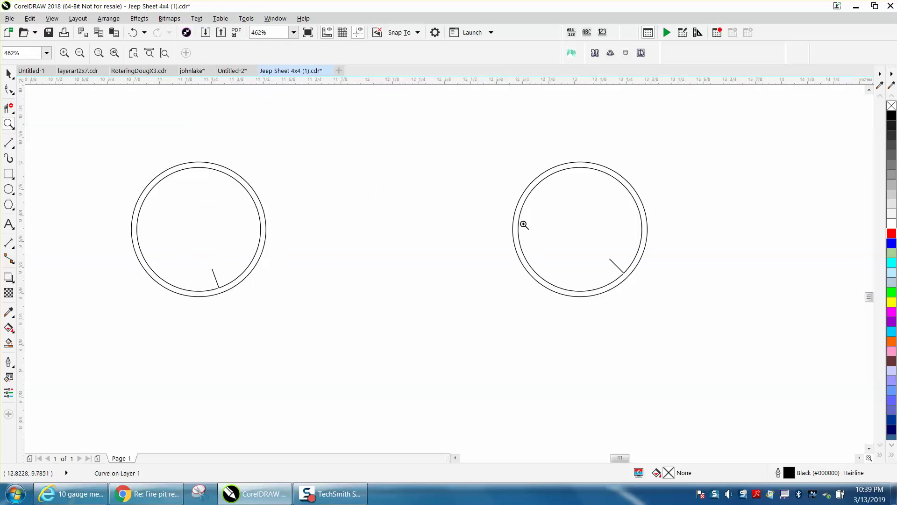
left_click(8, 74)
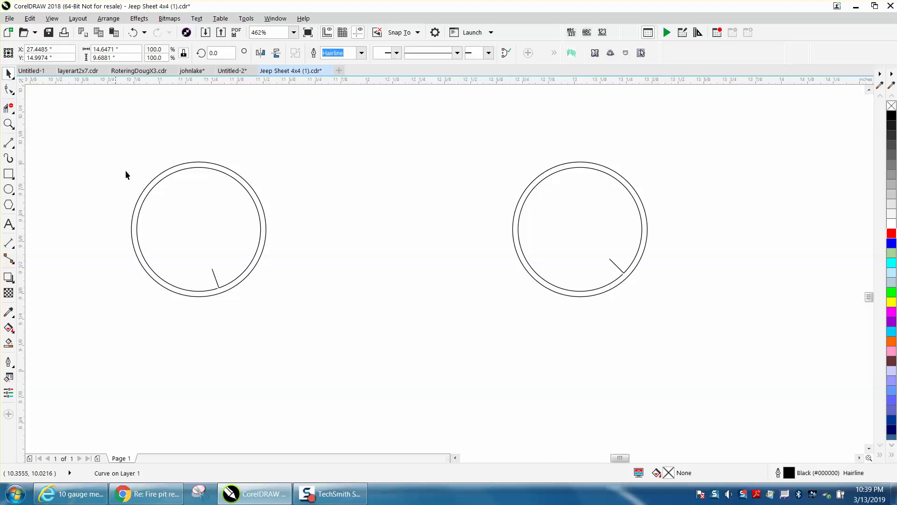
left_click(214, 271)
key("Delete")
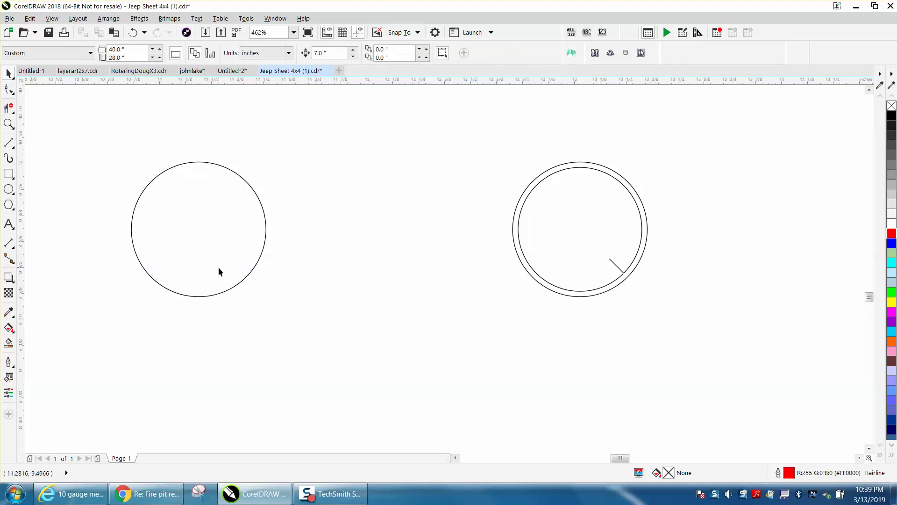
left_click(263, 213)
key("Delete")
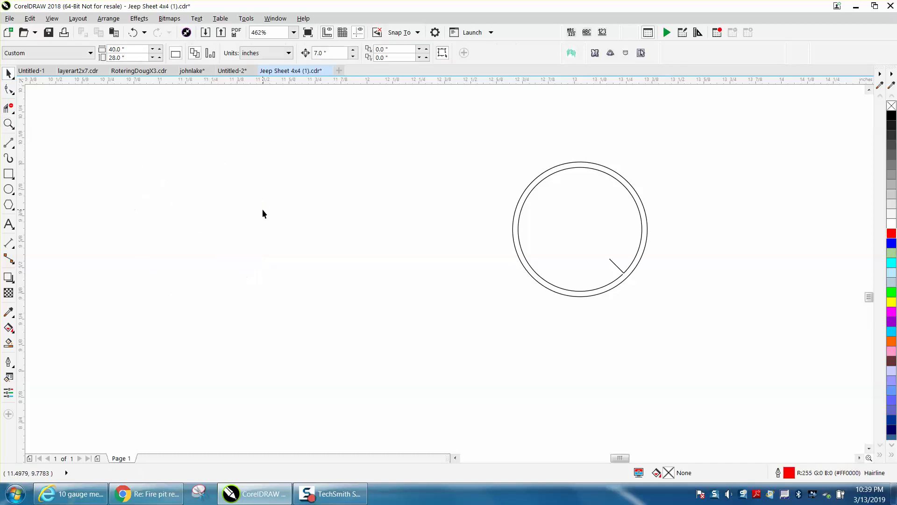
left_click(133, 32)
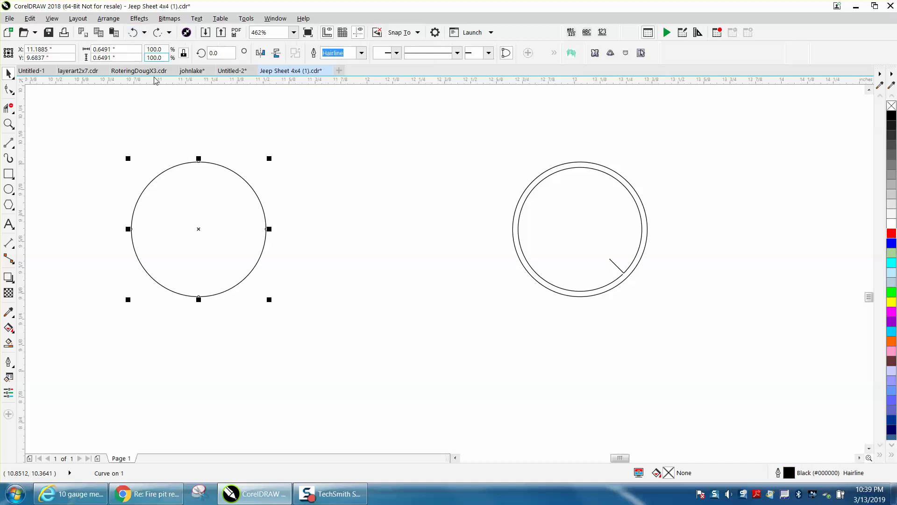
left_click(9, 89)
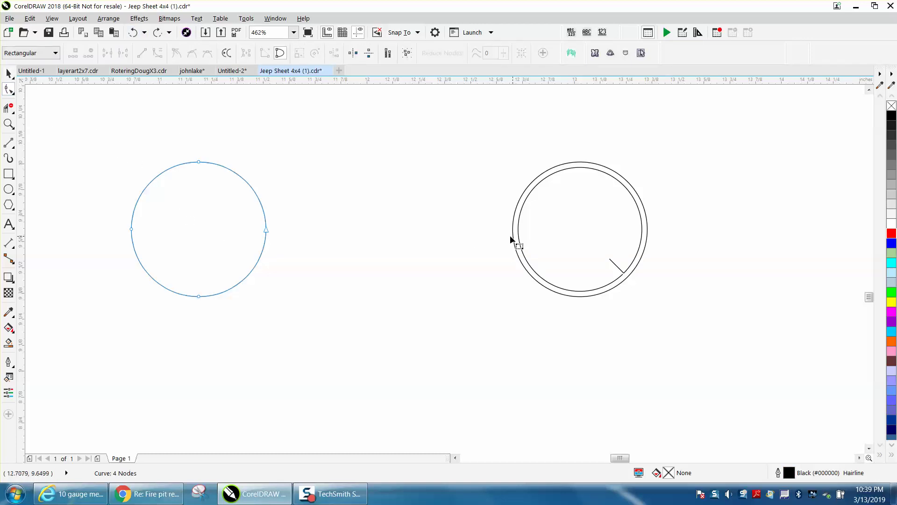
scroll(510, 237, "down", 8)
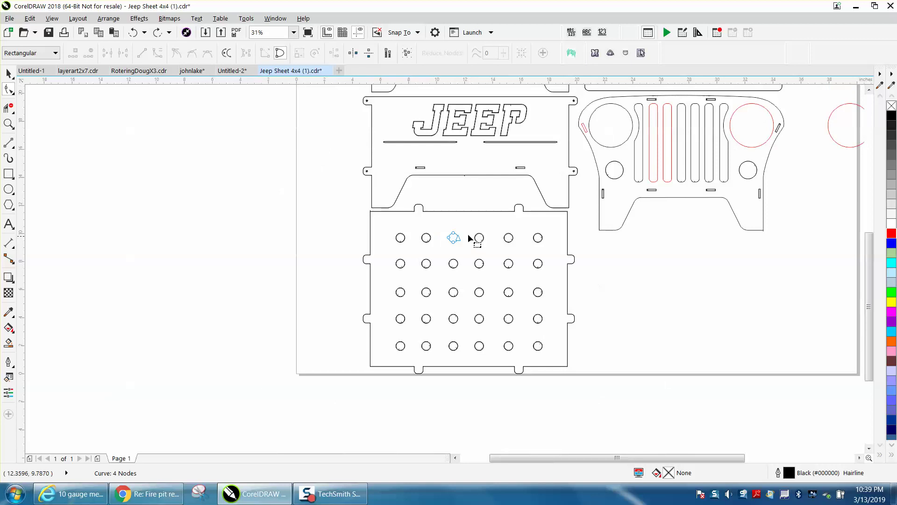
left_click(12, 126)
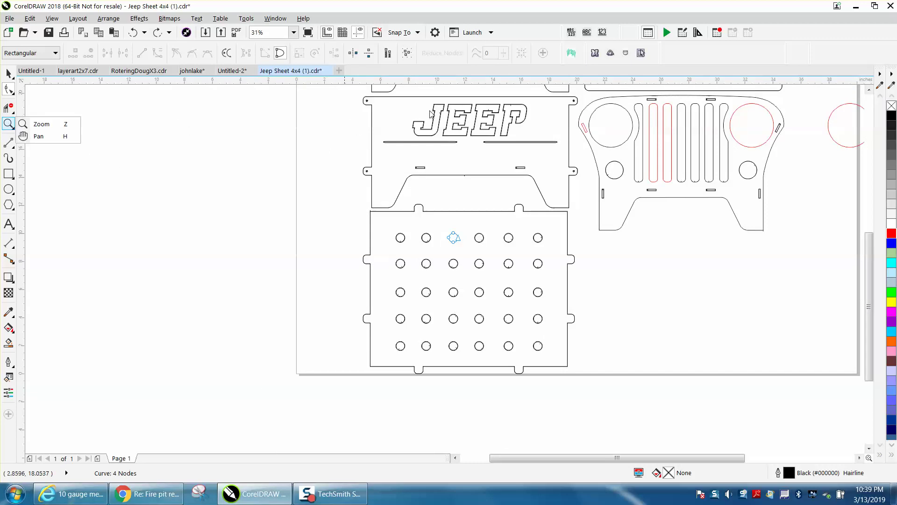
Step: Delete the doubled outer outlines of the J, both E's and the P in JEEP
left_click(51, 126)
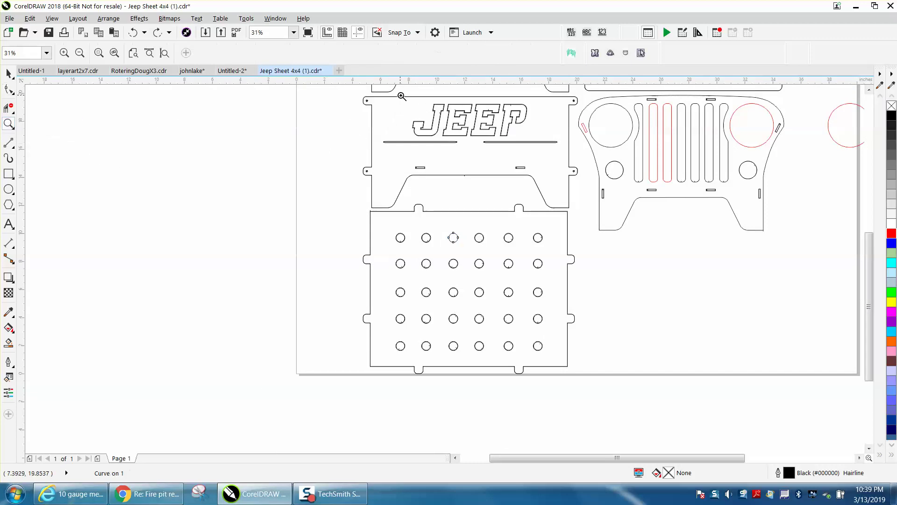
left_click_drag(401, 95, 554, 175)
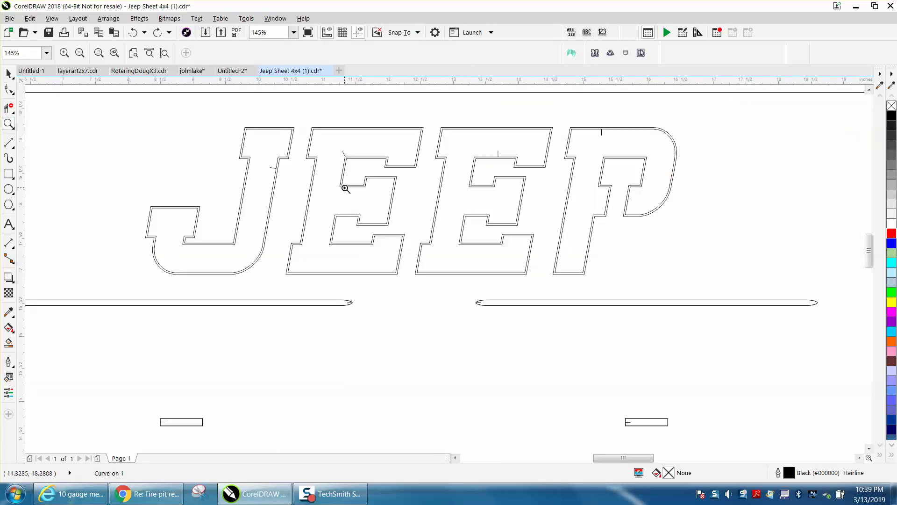
left_click(8, 73)
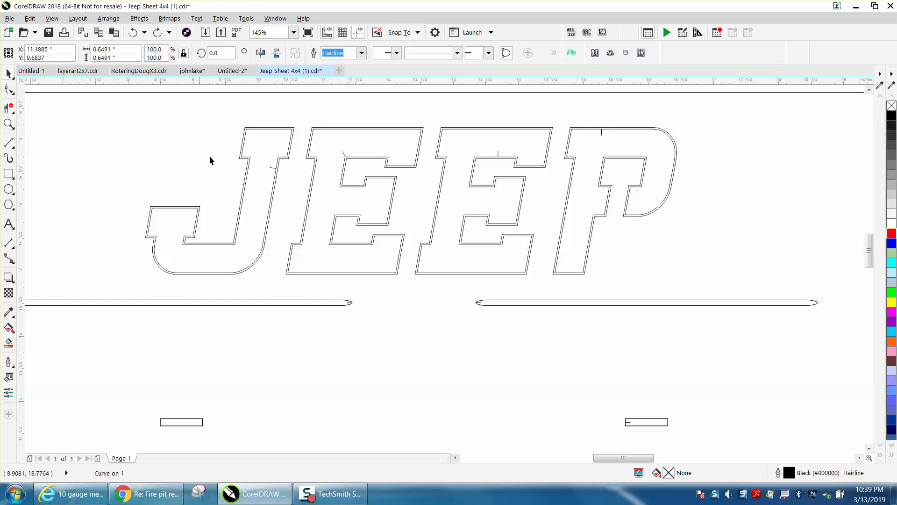
left_click(261, 155)
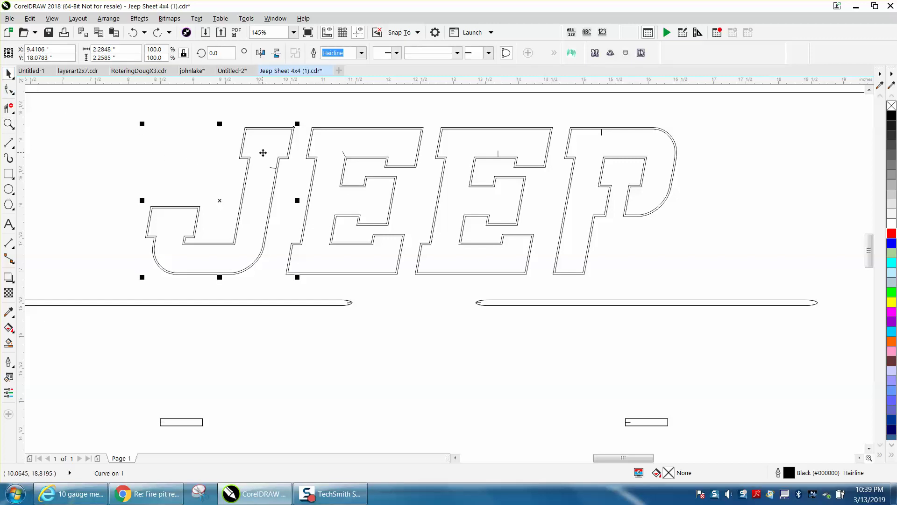
key("Delete")
left_click(341, 143)
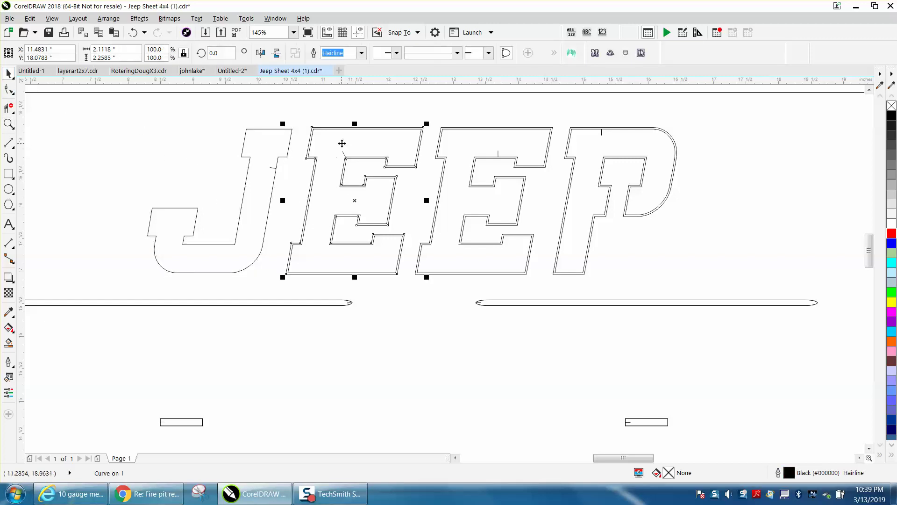
key("Delete")
left_click(463, 149)
key("Delete")
left_click(579, 144)
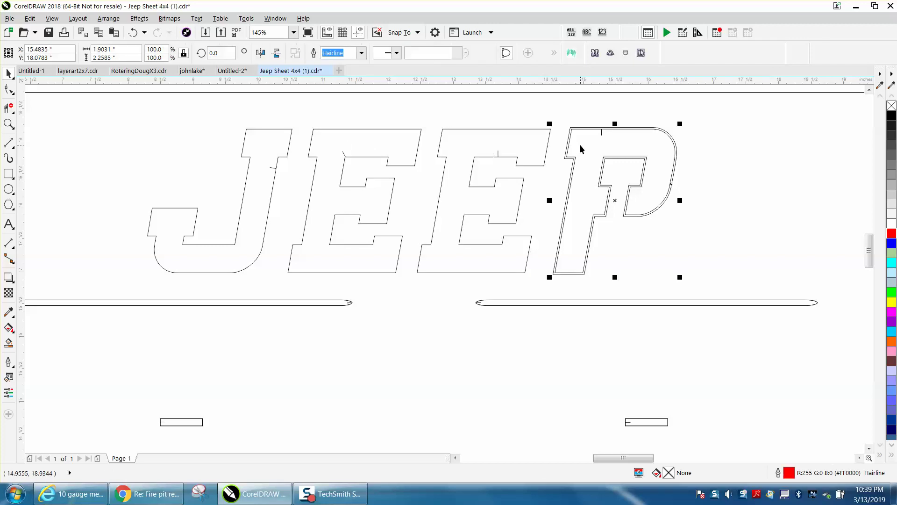
key("Delete")
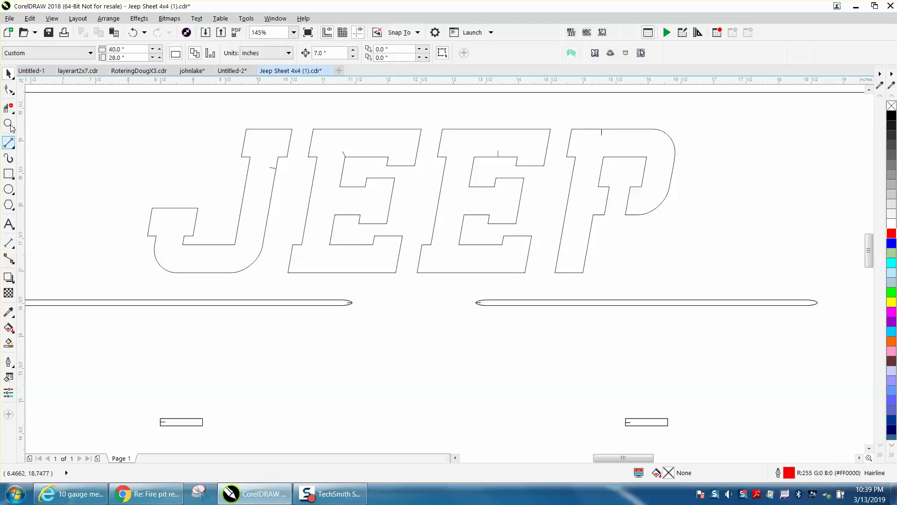
Step: Try removing the J's stray segment with Virtual Segment Delete, undoing the accidental deletions
left_click(9, 108)
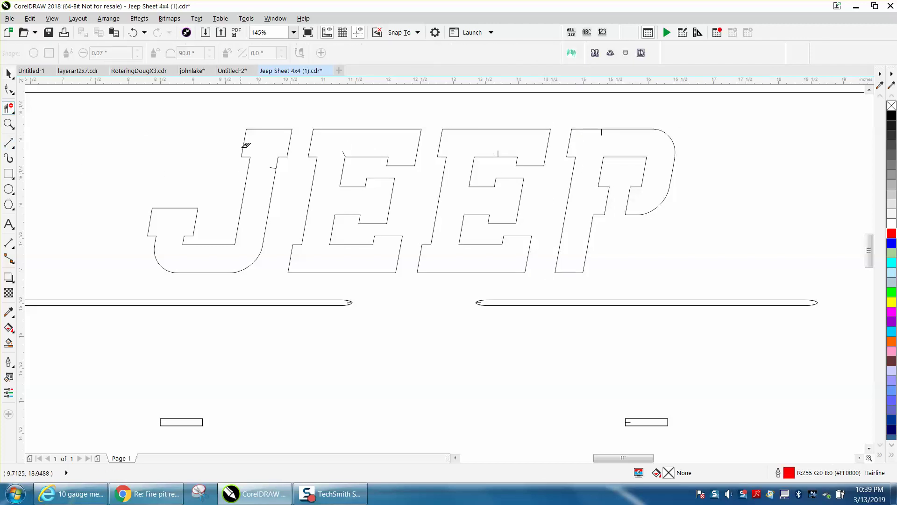
left_click(274, 163)
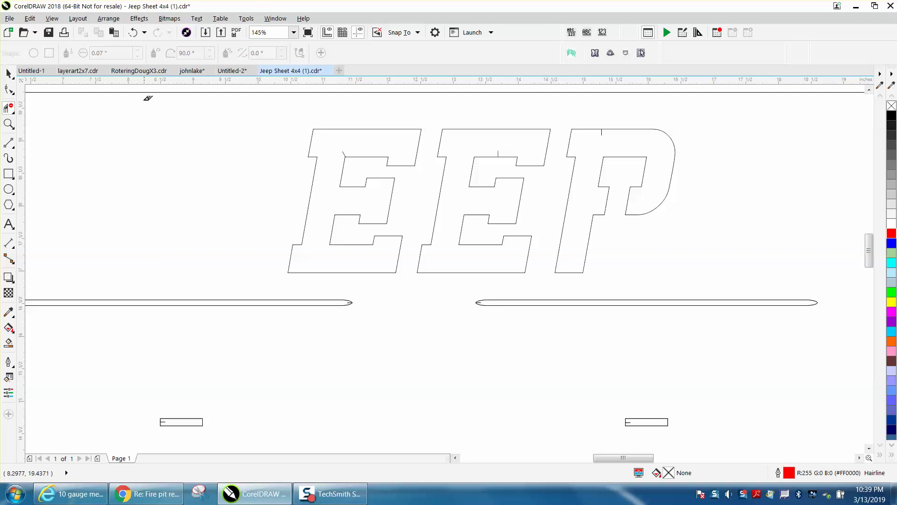
left_click(133, 32)
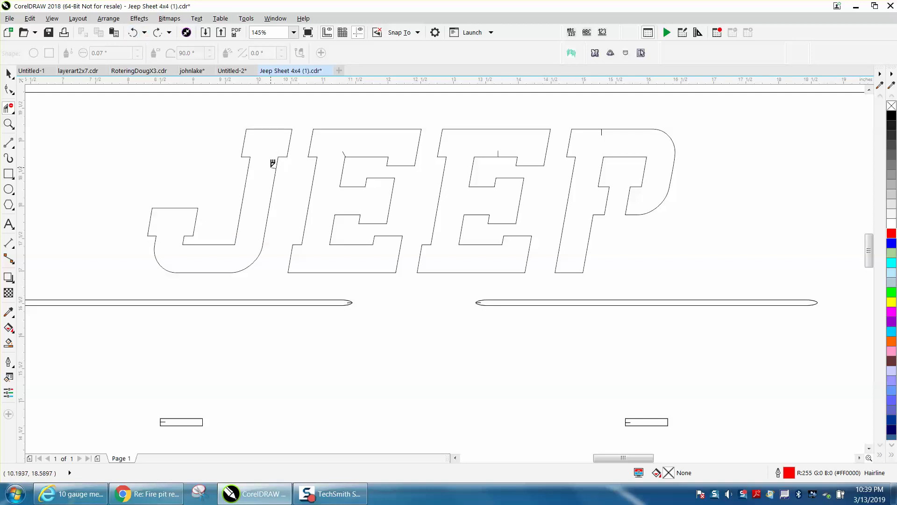
left_click(275, 165)
left_click(132, 33)
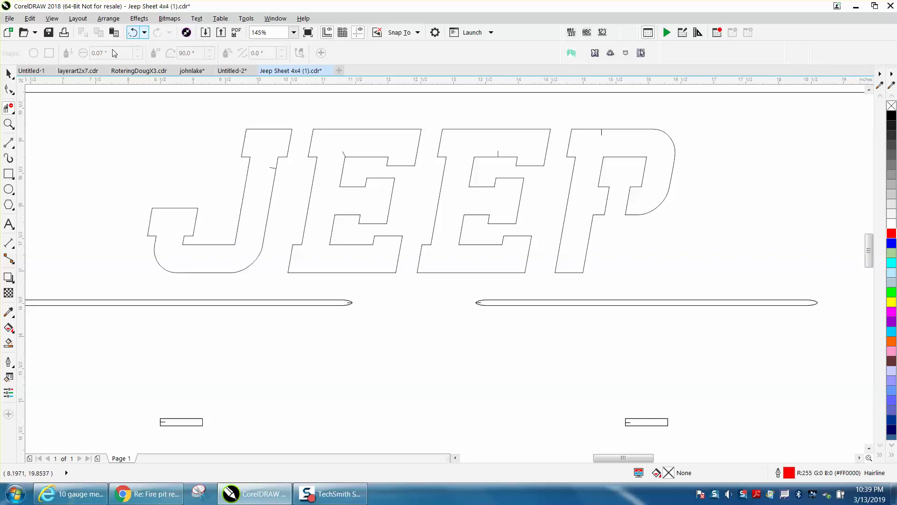
Step: Zoom into the J's junction, inspect its node, and trim away the short stray line
left_click(8, 123)
left_click_drag(235, 129, 353, 214)
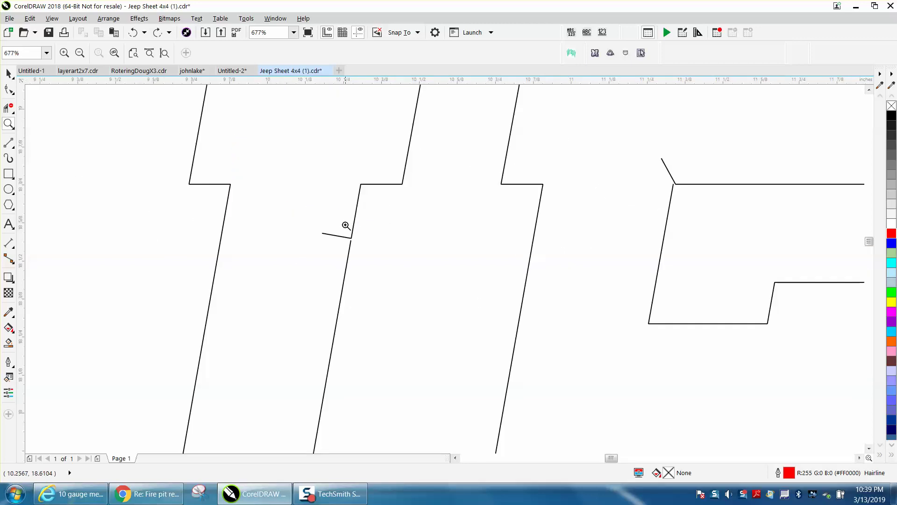
left_click_drag(335, 220, 416, 270)
right_click(402, 264)
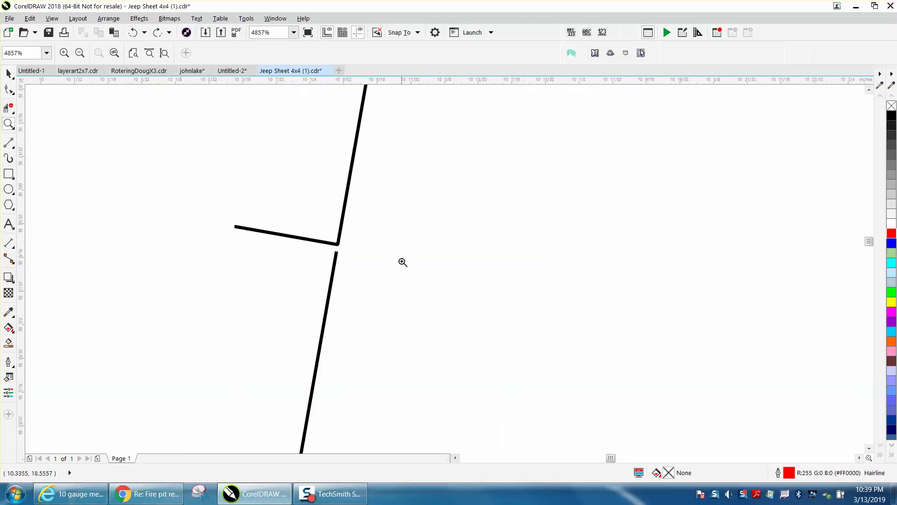
left_click(10, 93)
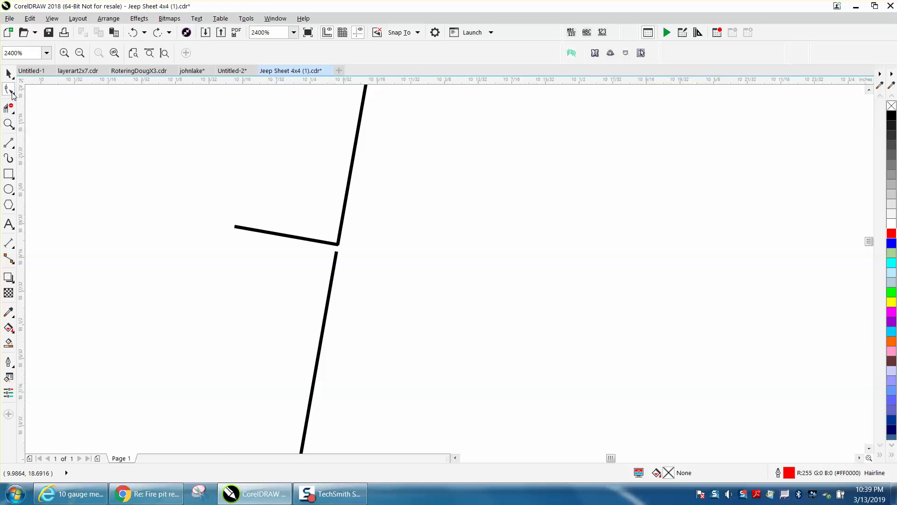
left_click(336, 257)
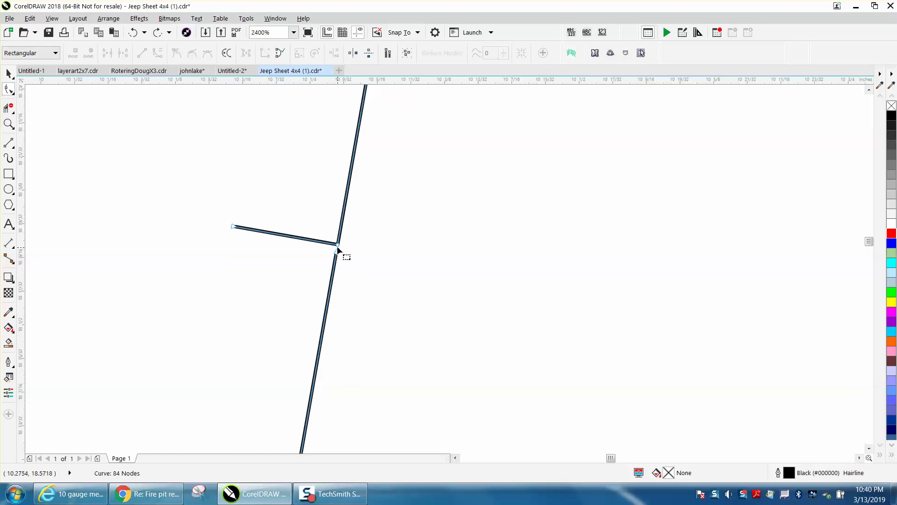
left_click(338, 246)
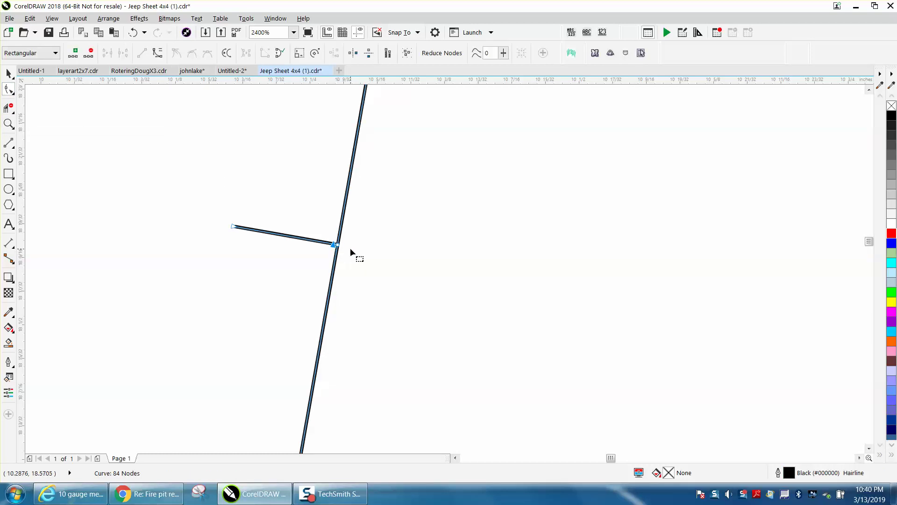
left_click(10, 110)
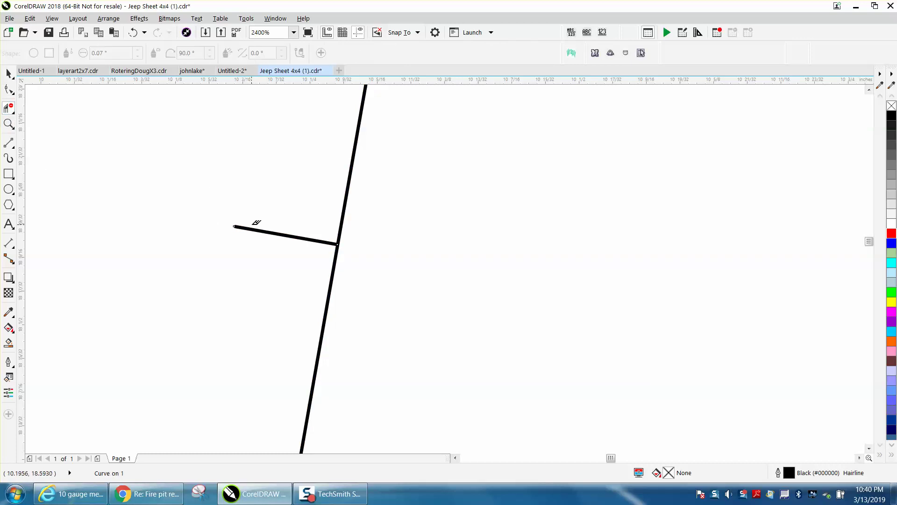
left_click(257, 228)
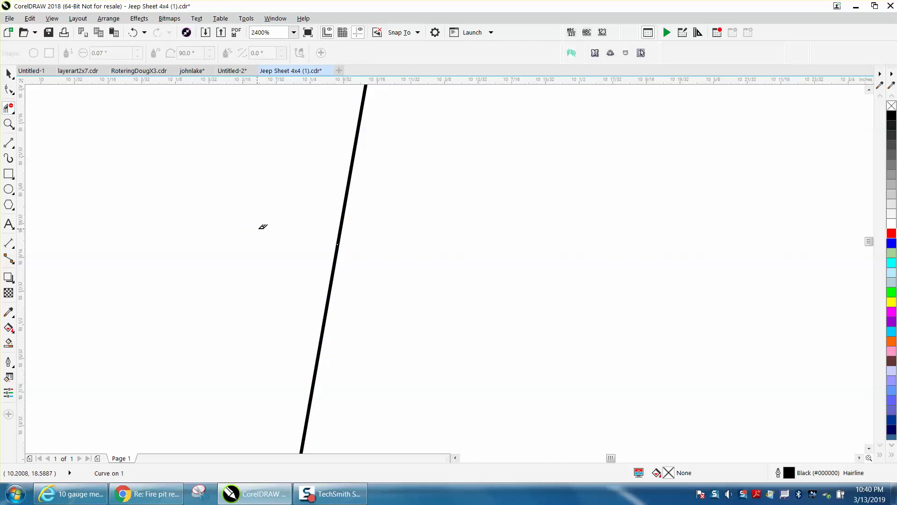
scroll(306, 230, "down", 3)
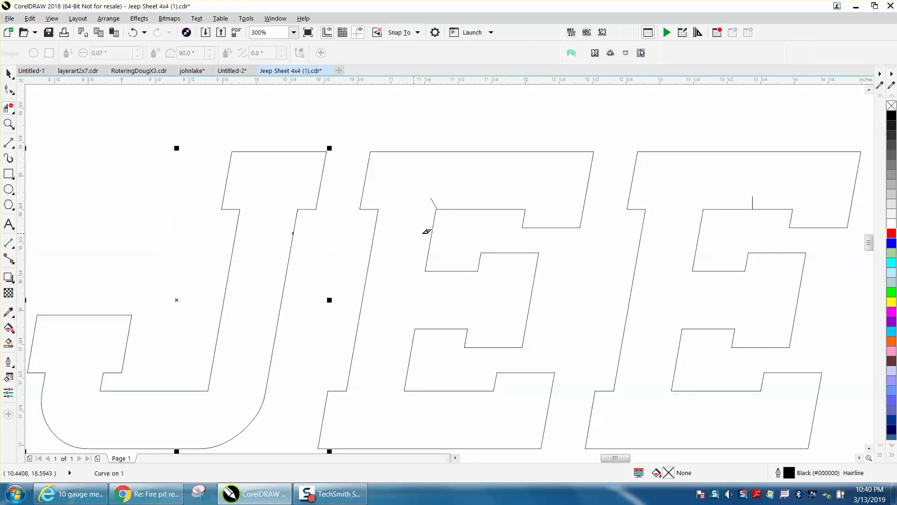
Step: Restore the accidentally deleted E outline and zoom onto its top-left corner
left_click(435, 198)
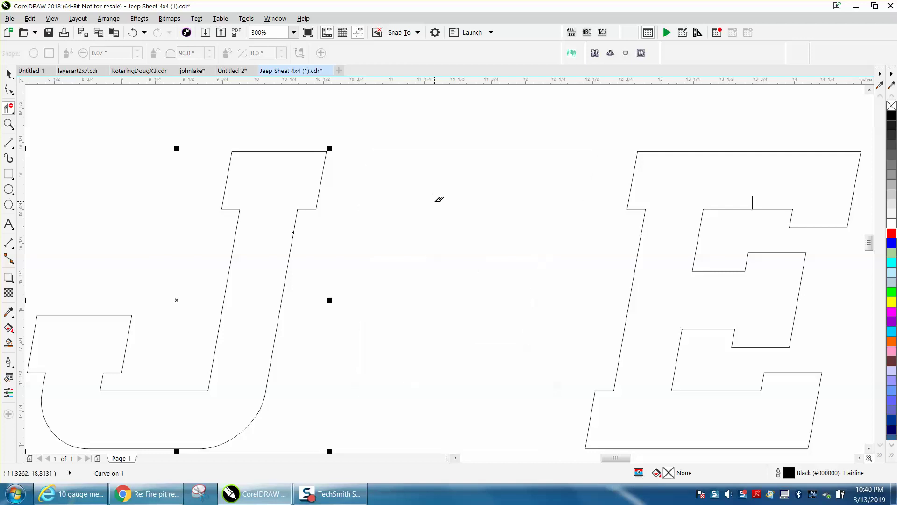
left_click(132, 34)
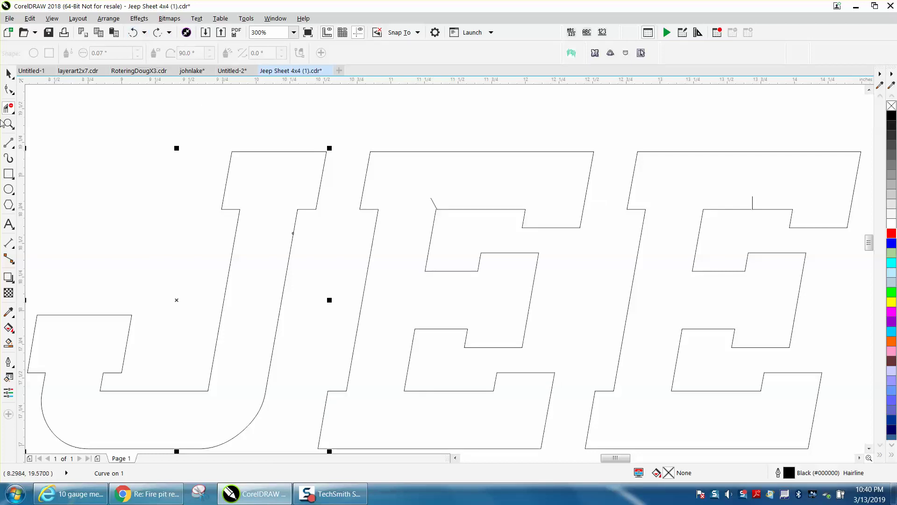
left_click(8, 124)
left_click_drag(430, 193, 451, 218)
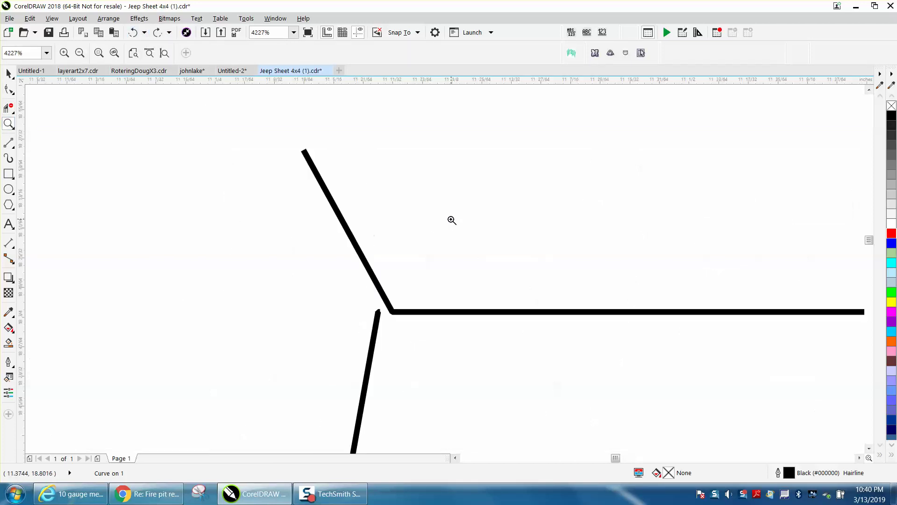
Step: Delete the extra corner node and snap the loose edge end onto the corner, leaving 26 nodes
left_click(12, 91)
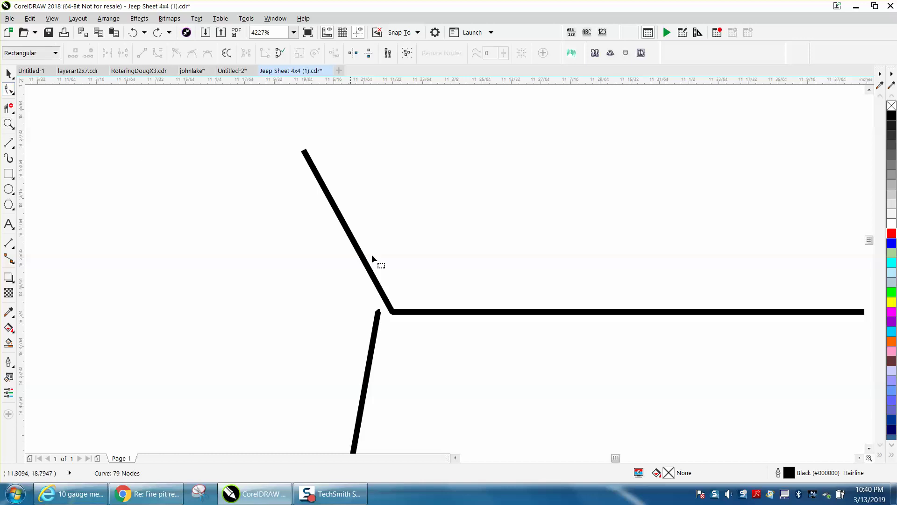
left_click(379, 314)
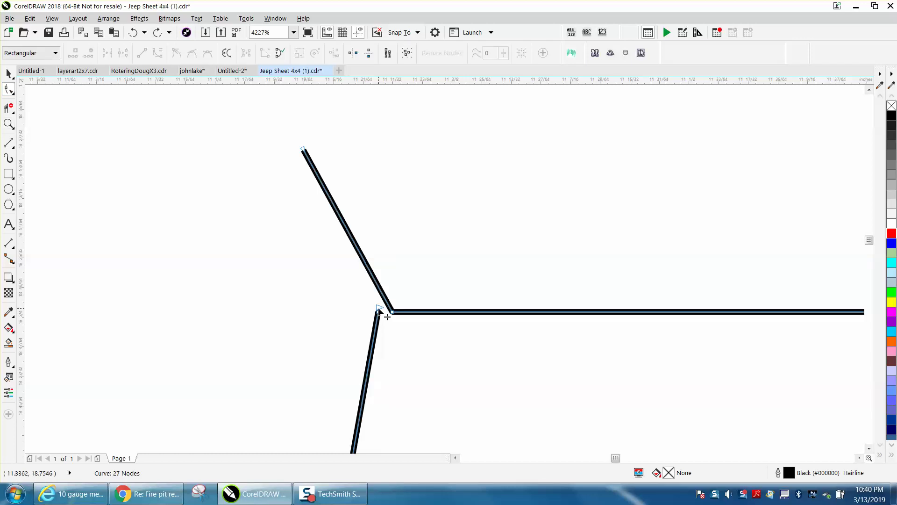
left_click(380, 310)
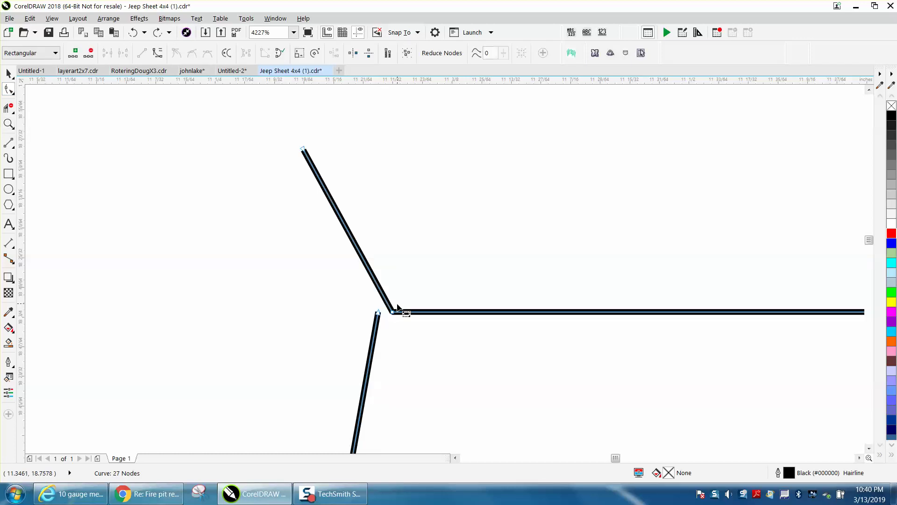
key("Delete")
left_click_drag(378, 312, 389, 311)
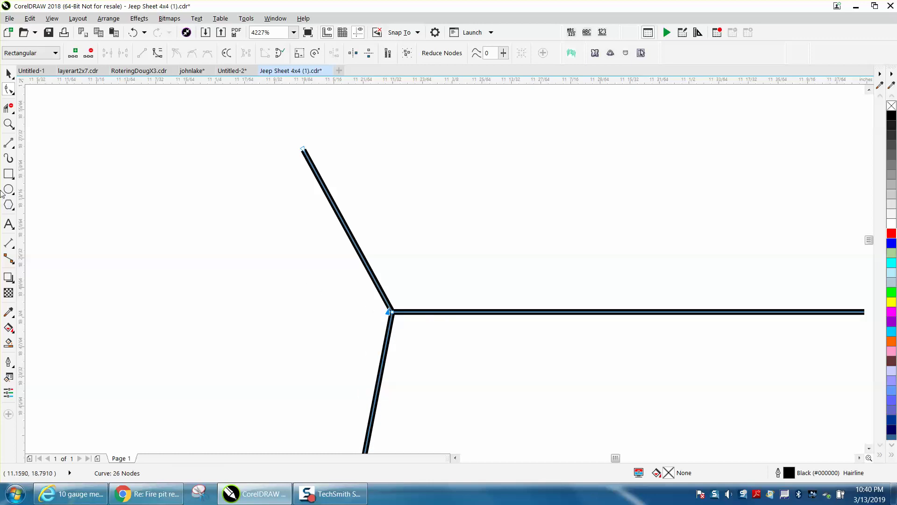
left_click(8, 109)
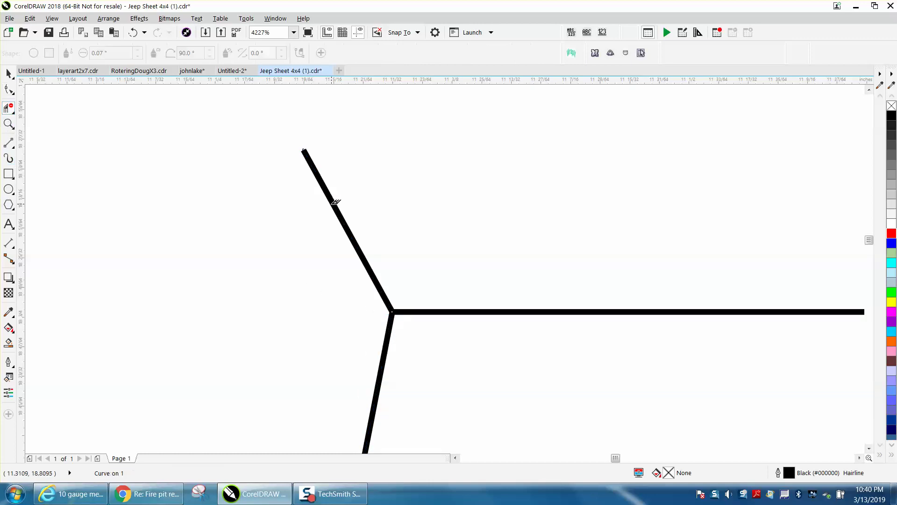
scroll(335, 200, "down", 3)
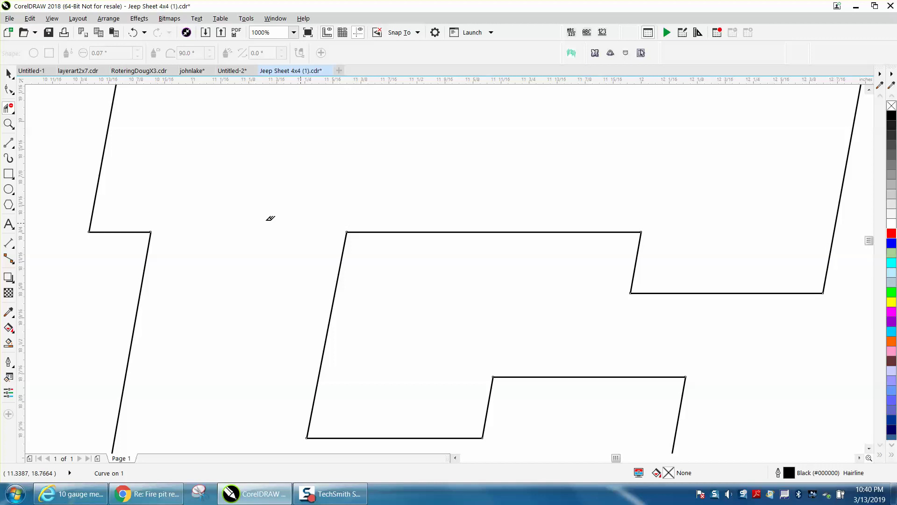
left_click(9, 124)
left_click_drag(318, 217, 372, 259)
left_click_drag(331, 195, 401, 255)
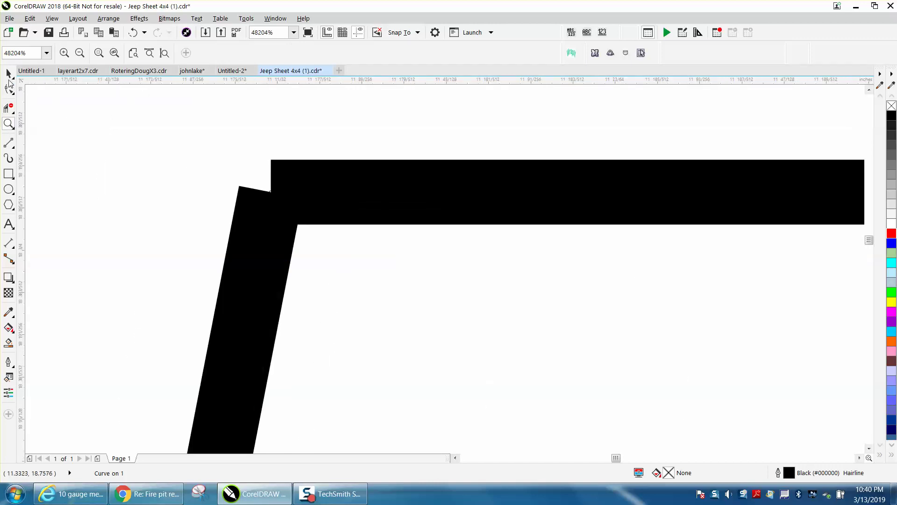
Step: Join the gapped corner nodes with Join Curves (Extend, 0.5" tolerance), leaving a 24-node curve
left_click(8, 90)
left_click_drag(227, 148, 331, 248)
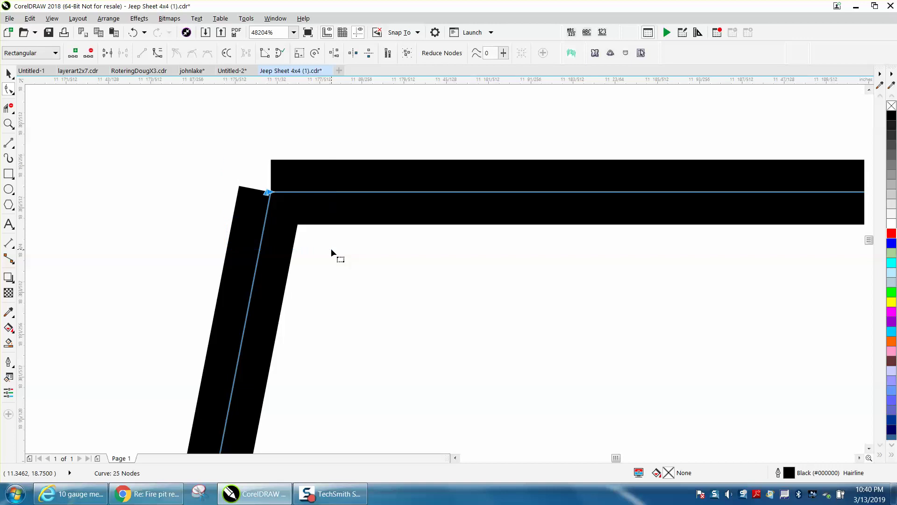
left_click(272, 20)
mouse_move(304, 164)
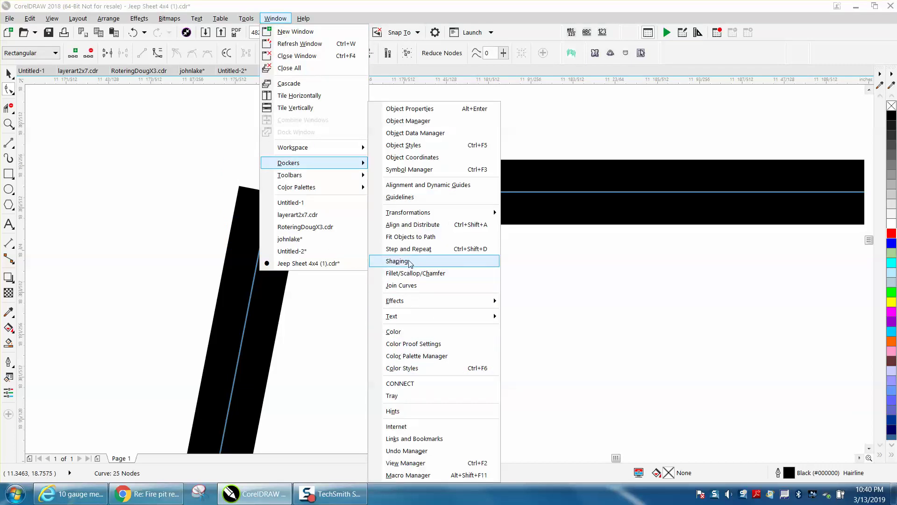
left_click(402, 286)
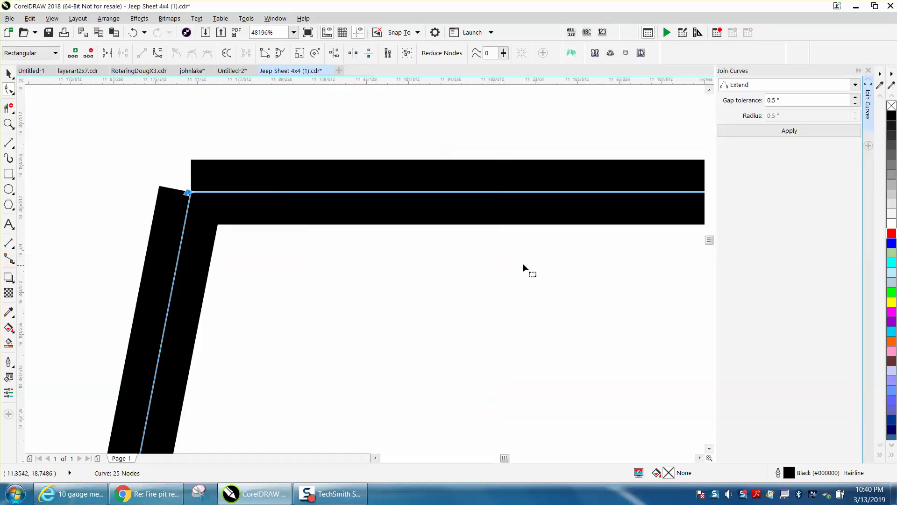
left_click(786, 133)
scroll(346, 183, "down", 1)
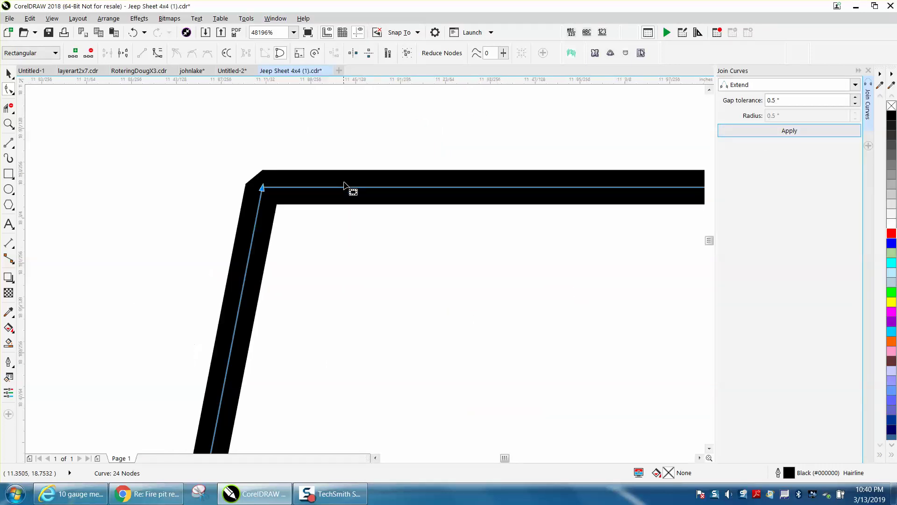
scroll(319, 206, "down", 1)
left_click(9, 74)
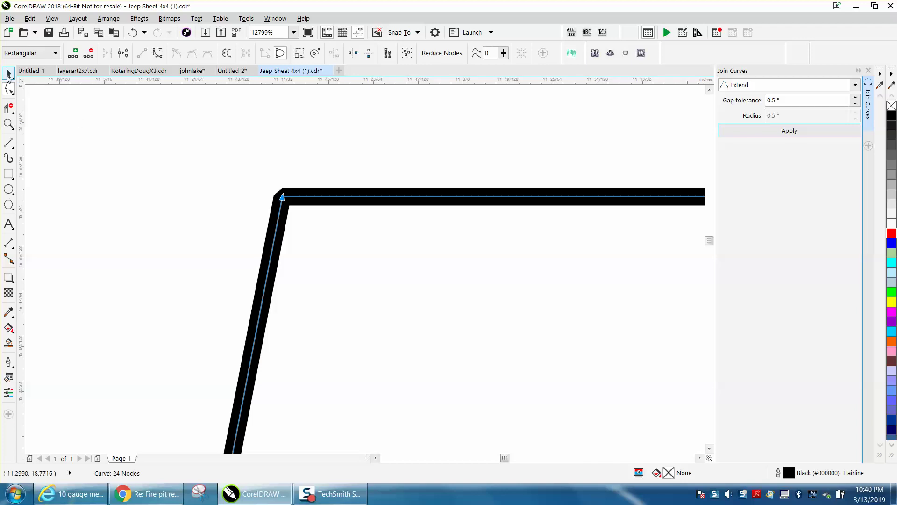
scroll(389, 173, "down", 3)
Step: Select and delete the upper JEEP panel's lettering, slots and holes
scroll(414, 189, "down", 5)
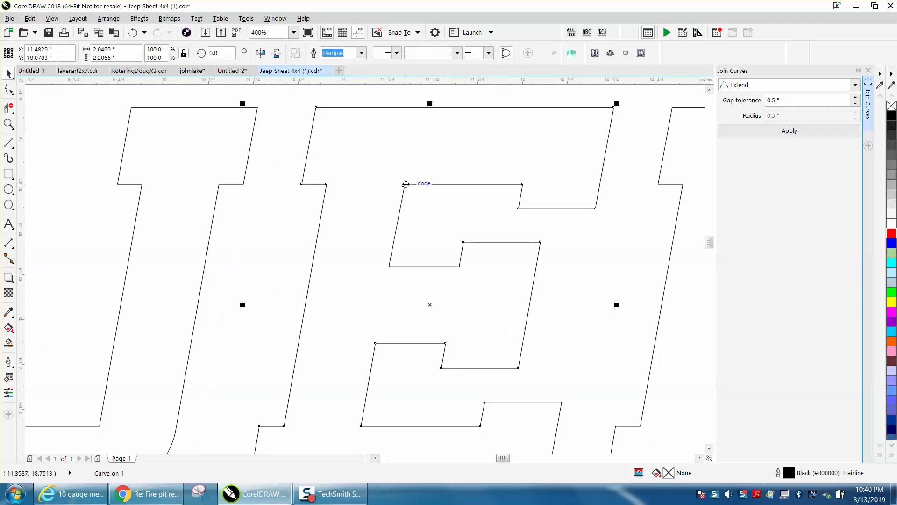
scroll(435, 202, "down", 2)
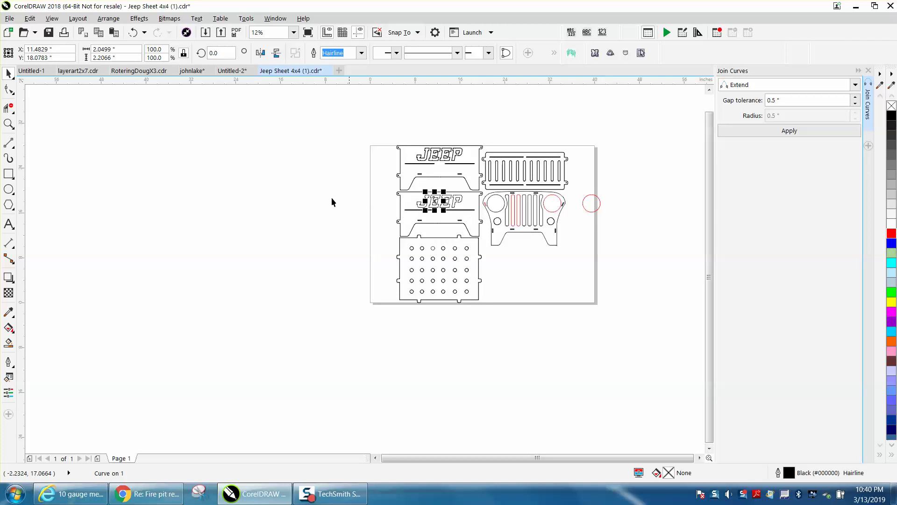
left_click(8, 123)
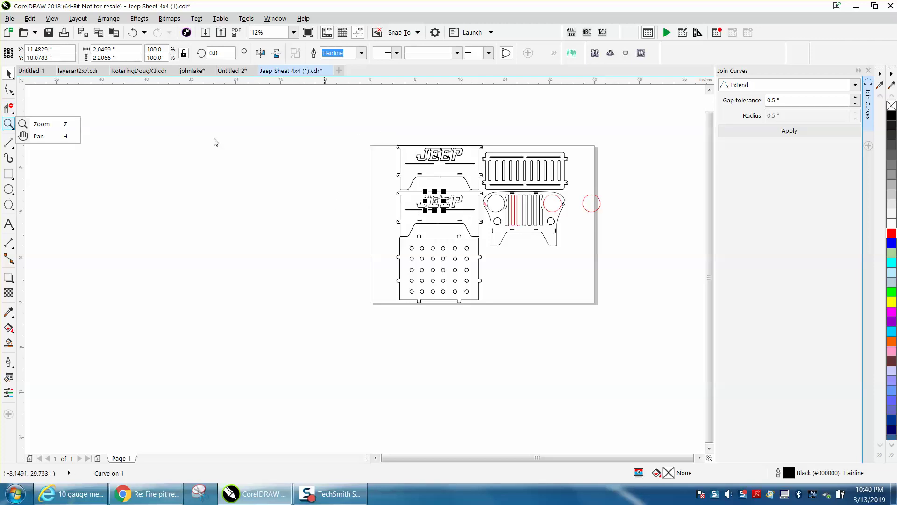
left_click(42, 124)
left_click_drag(373, 136, 533, 257)
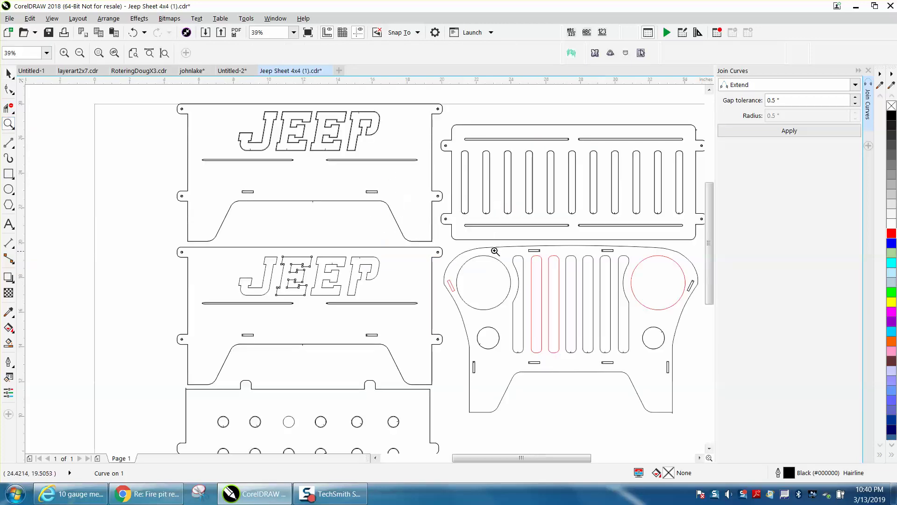
left_click(8, 73)
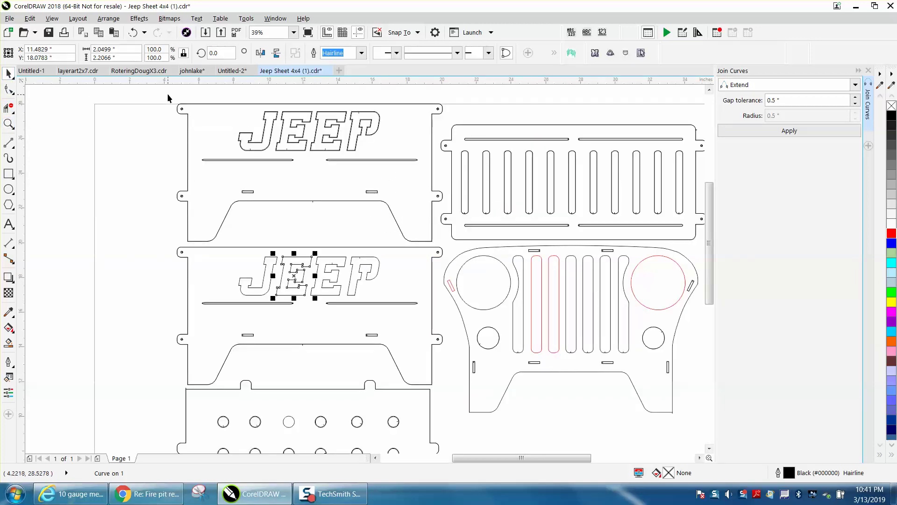
left_click_drag(167, 100, 445, 239)
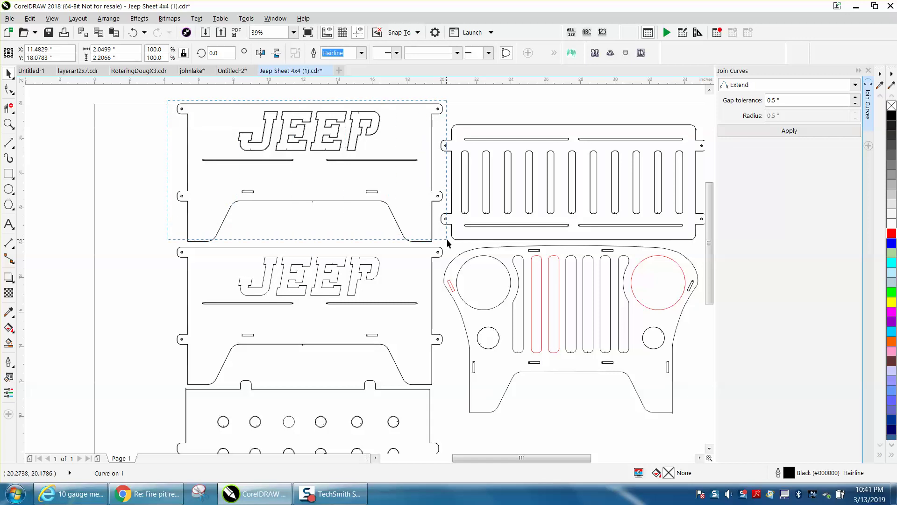
key("Delete")
Step: Delete the upper panel's outline, keeping only the lower JEEP panel
left_click(439, 197)
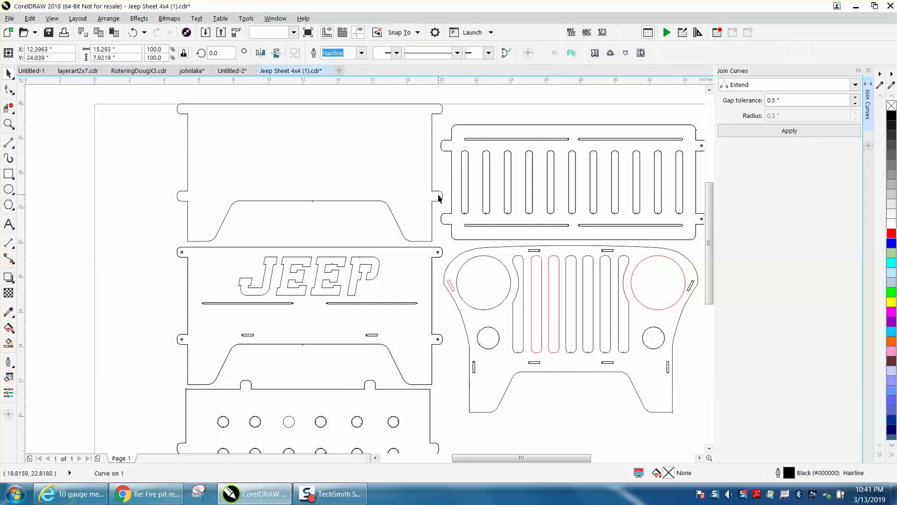
key("Delete")
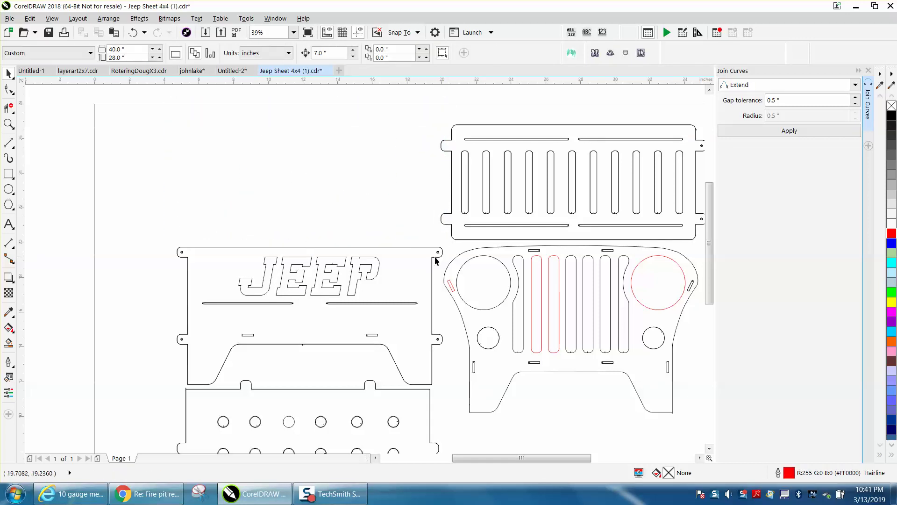
left_click(433, 264)
left_click(431, 269)
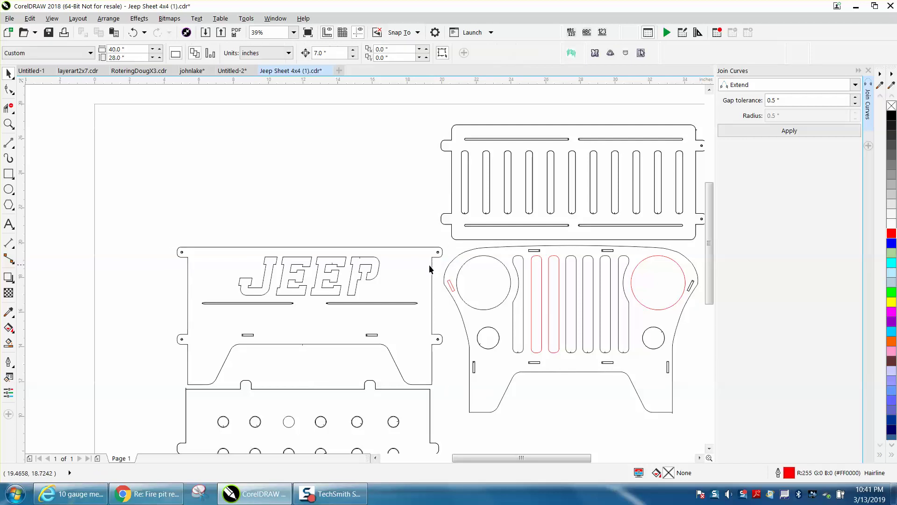
left_click(9, 123)
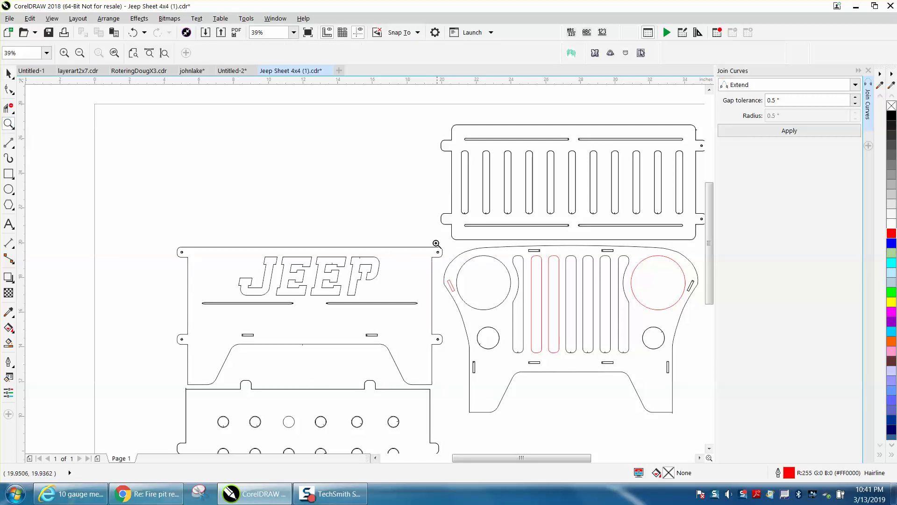
Step: Zoom onto the JEEP panel's top-right tab and select its small hole circle
left_click_drag(432, 243, 459, 267)
left_click(8, 108)
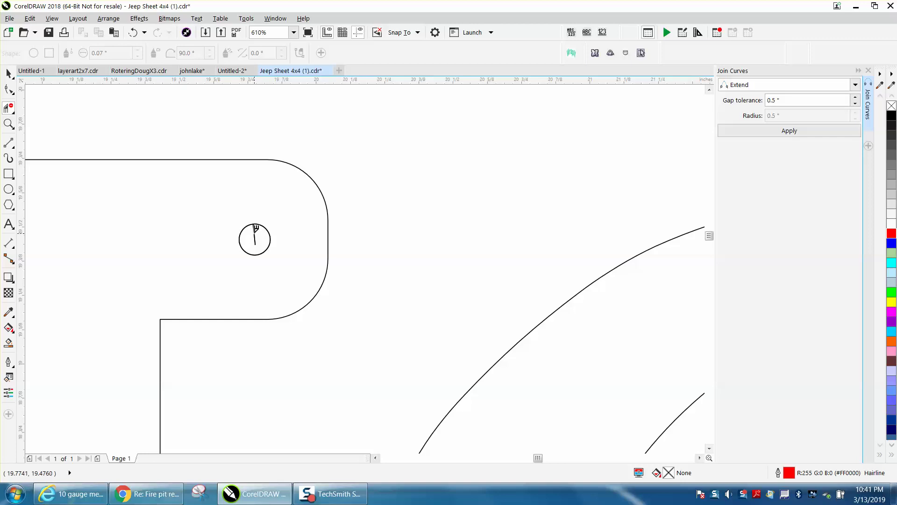
left_click(9, 73)
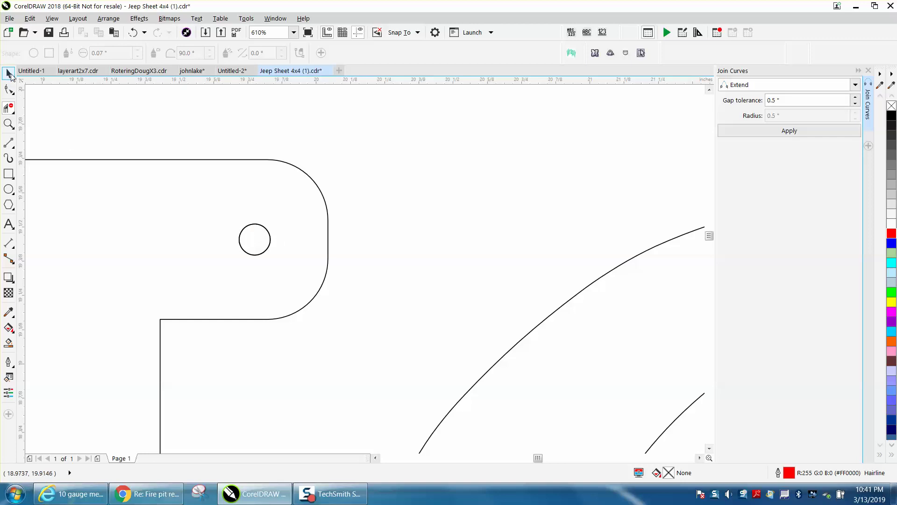
left_click(266, 227)
left_click(269, 229)
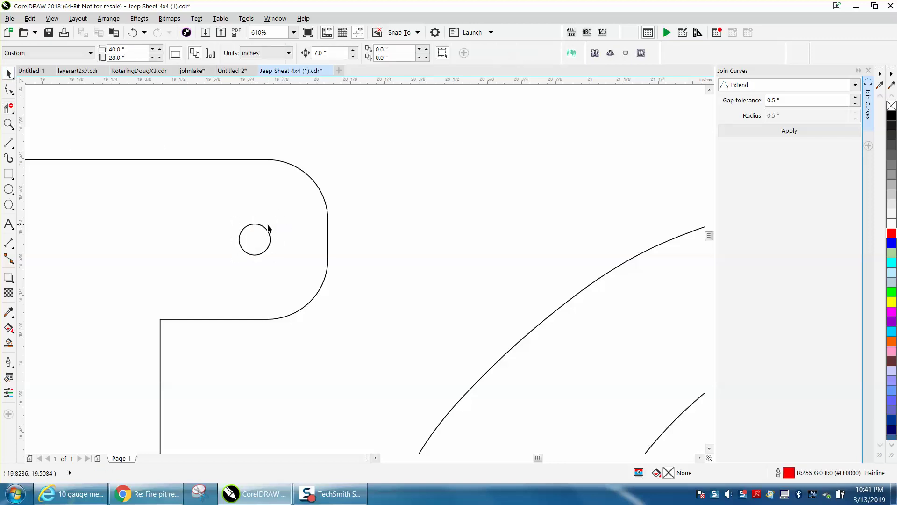
left_click(266, 239)
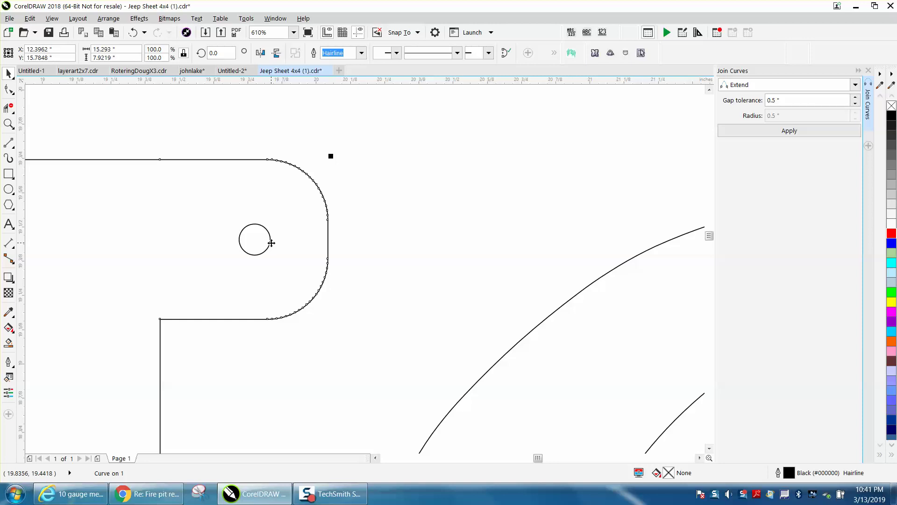
left_click(376, 240)
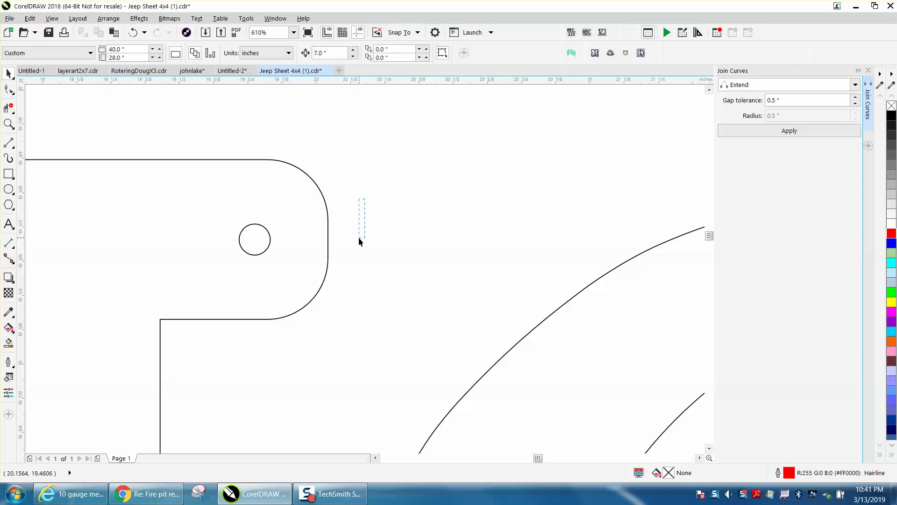
left_click_drag(359, 241, 218, 273)
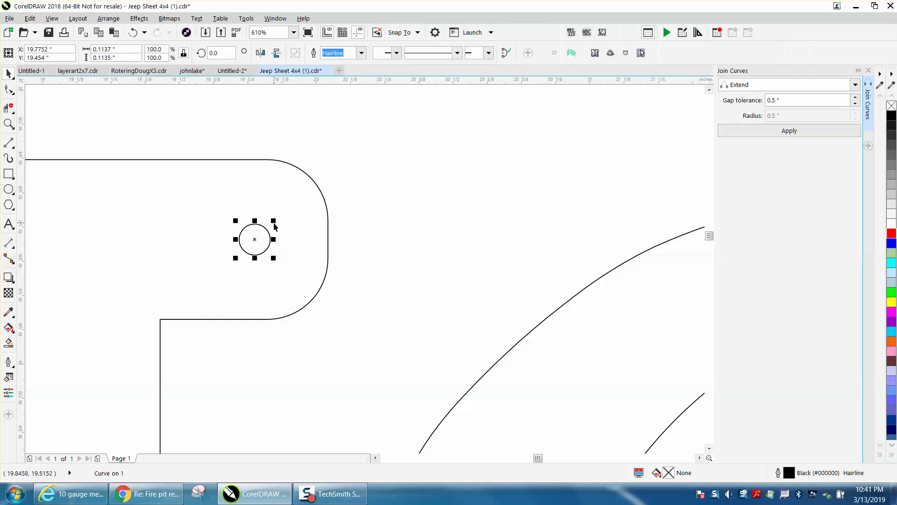
Step: Trial-enlarge the hole, undo it, and zoom in closely on the hole
left_click_drag(273, 220, 289, 212)
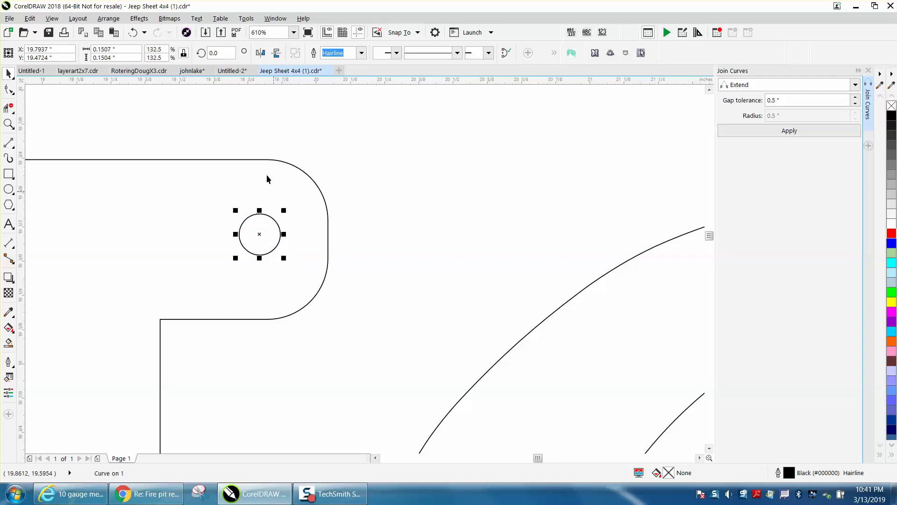
left_click(134, 32)
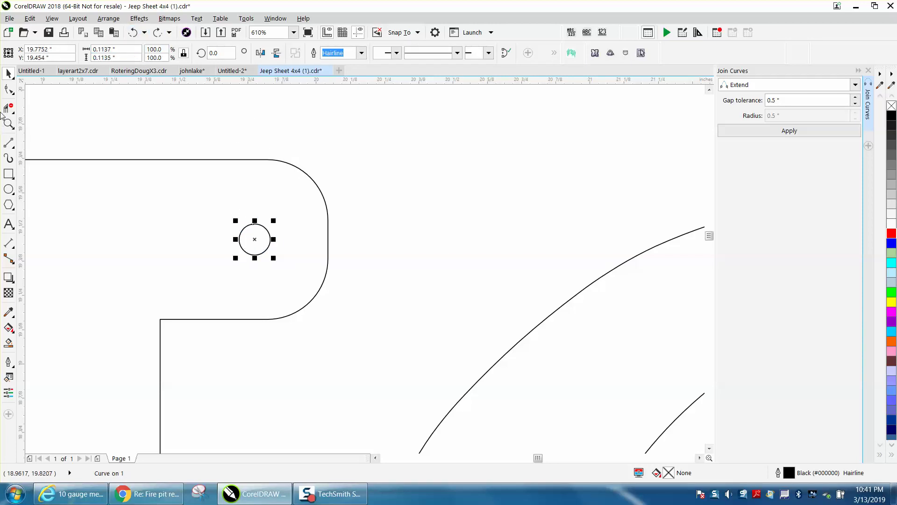
left_click(8, 124)
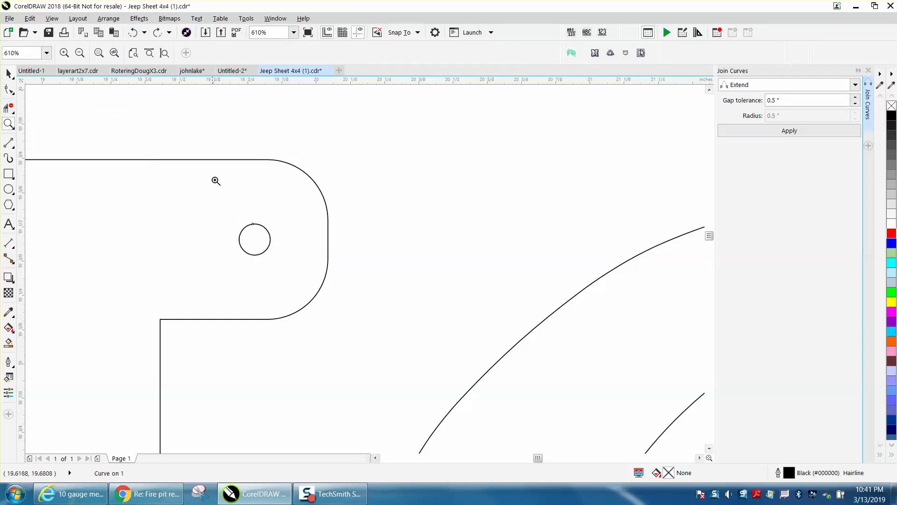
left_click_drag(220, 202, 327, 285)
left_click(9, 89)
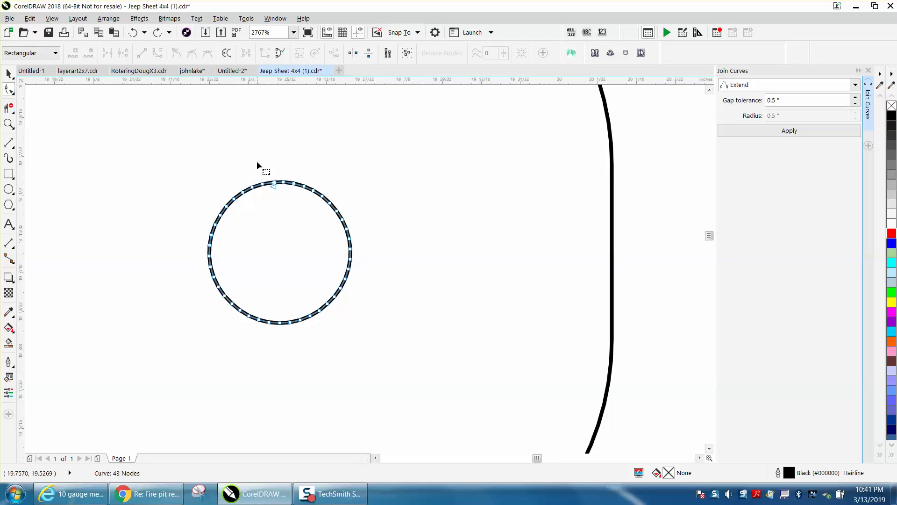
left_click(9, 189)
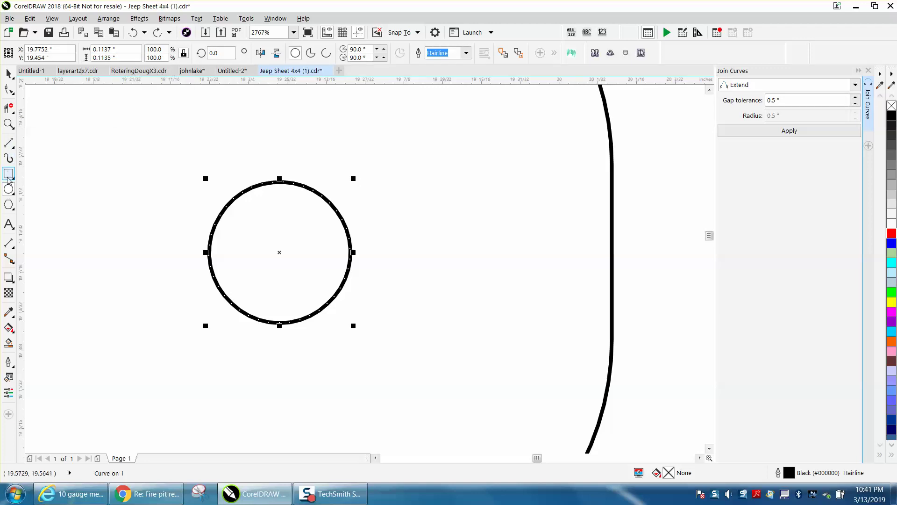
Step: Draw a new circle beside the tab hole, undoing a 0.1137 width wrongly applied to another curve
left_click_drag(539, 158, 421, 240)
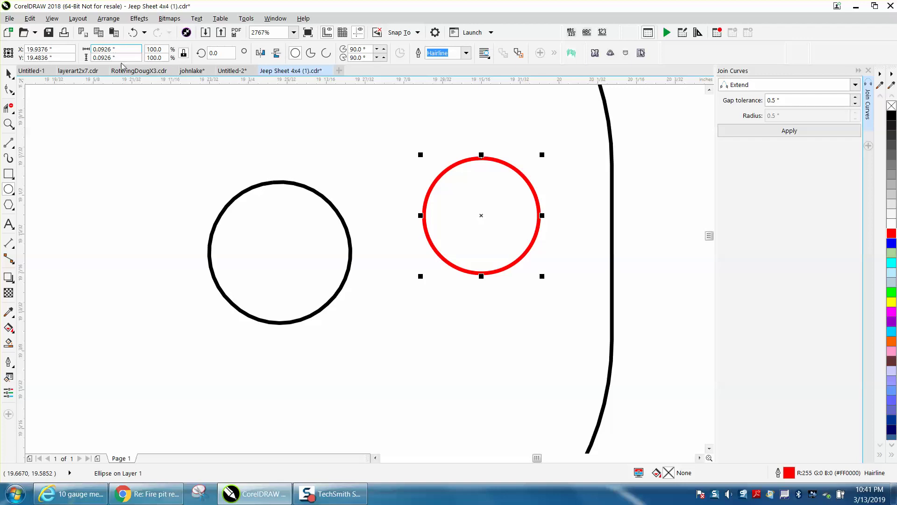
key("space")
left_click(293, 185)
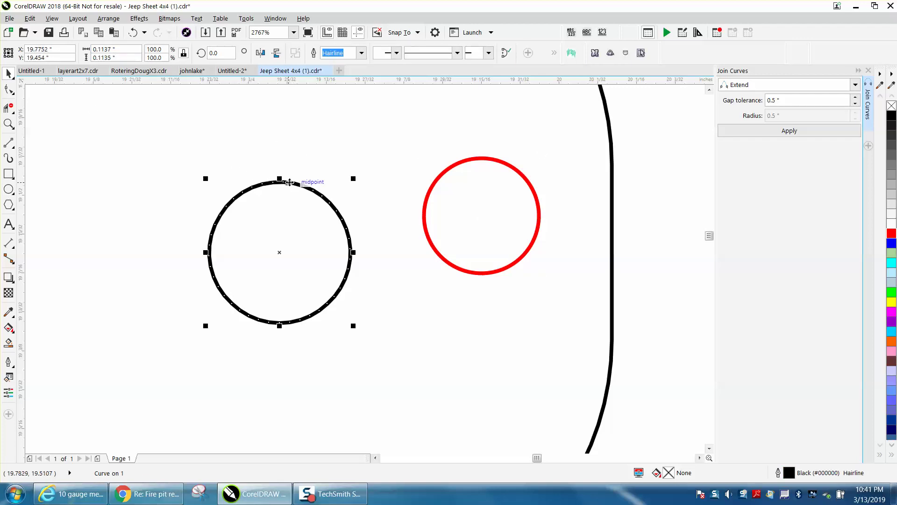
left_click(488, 163)
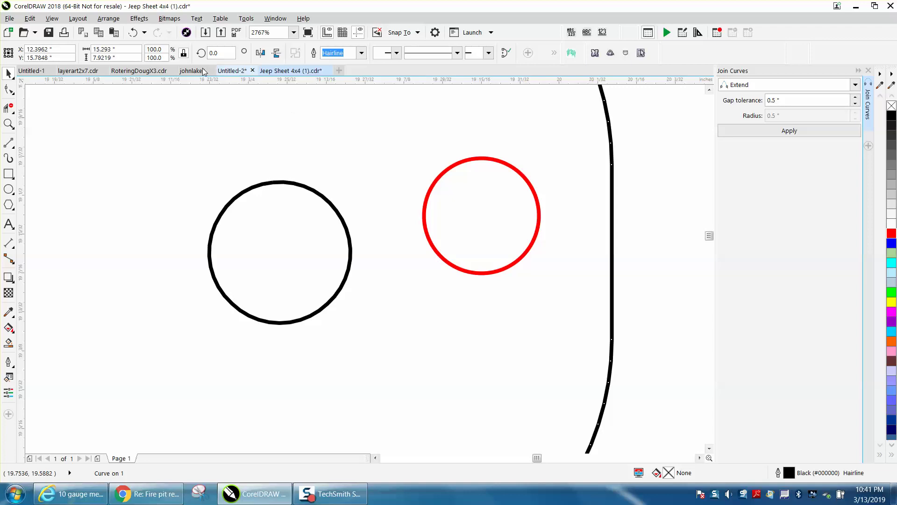
left_click(105, 49)
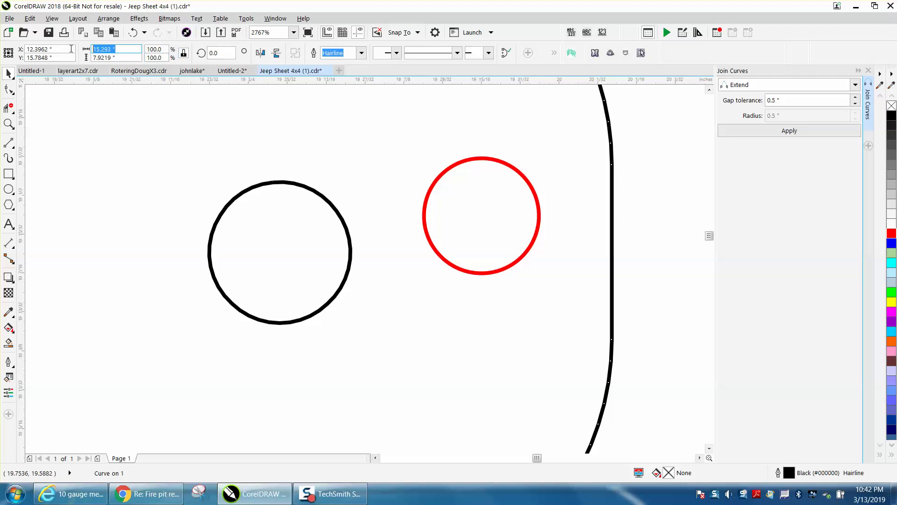
type(".")
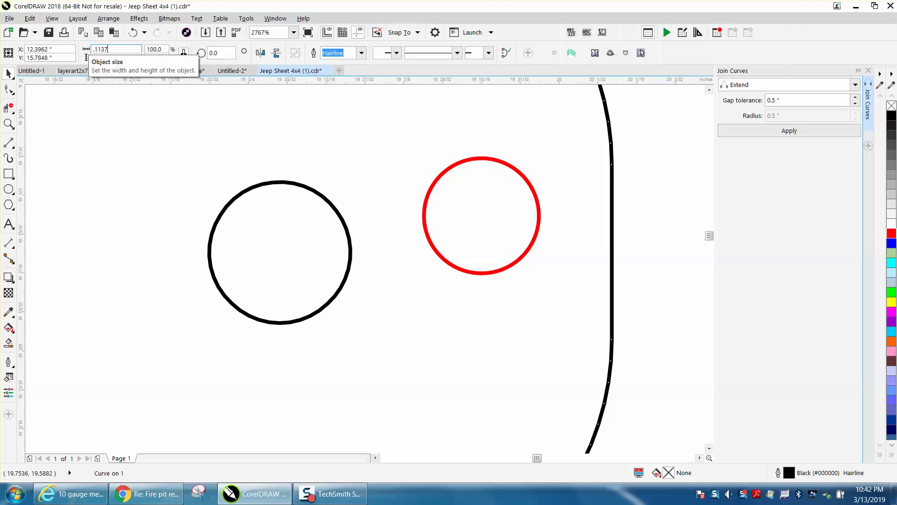
type("1137")
key("Return")
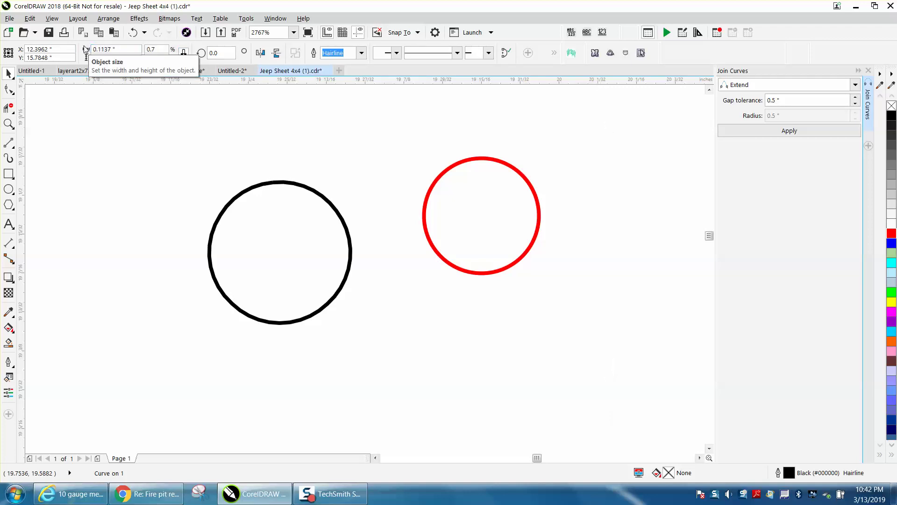
left_click(132, 32)
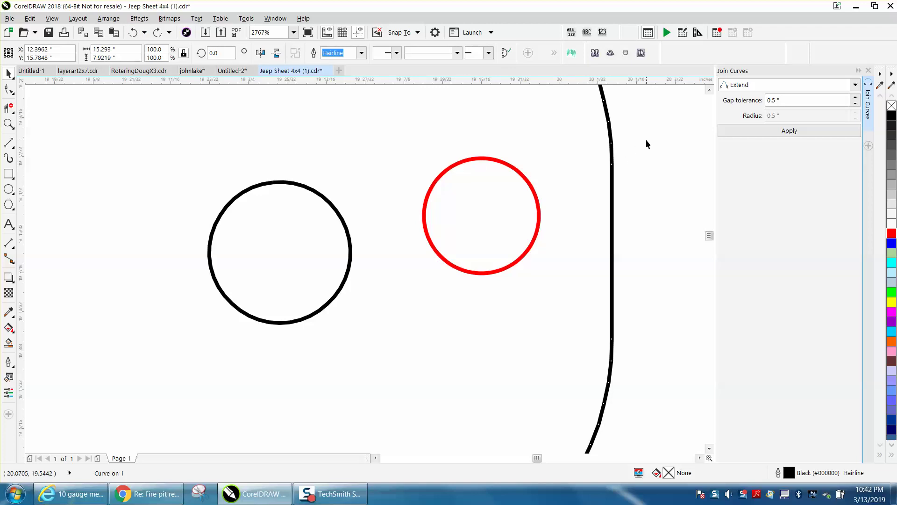
Step: Set the red circle's width to 0.1137 and centre it on the black hole
left_click_drag(586, 241, 408, 285)
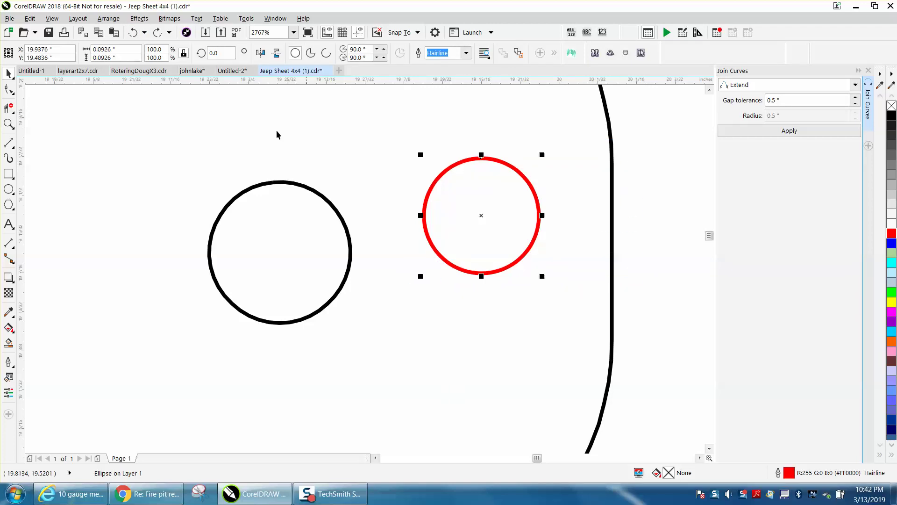
double_click(105, 49)
type(".1137")
key("Return")
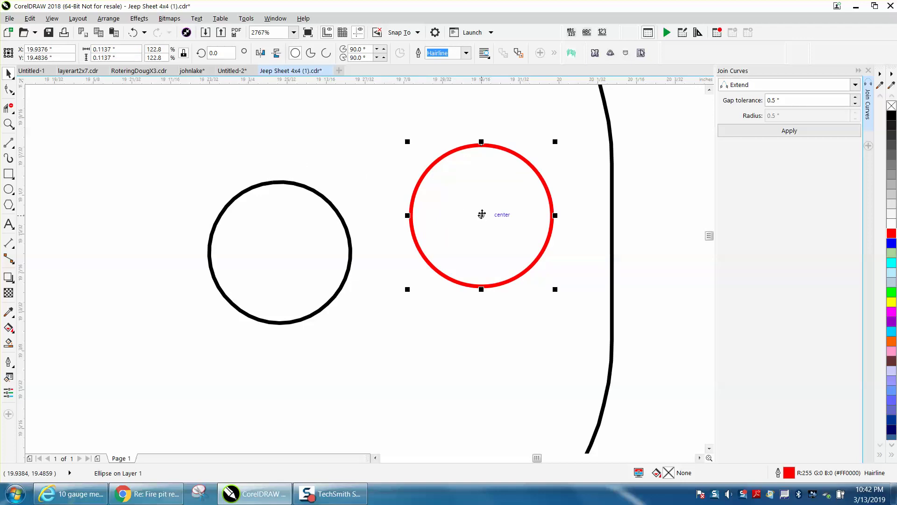
left_click_drag(482, 214, 279, 253)
Step: Shift the red circle 7 inches right and delete the black hole circle
scroll(302, 220, "down", 2)
key("Right")
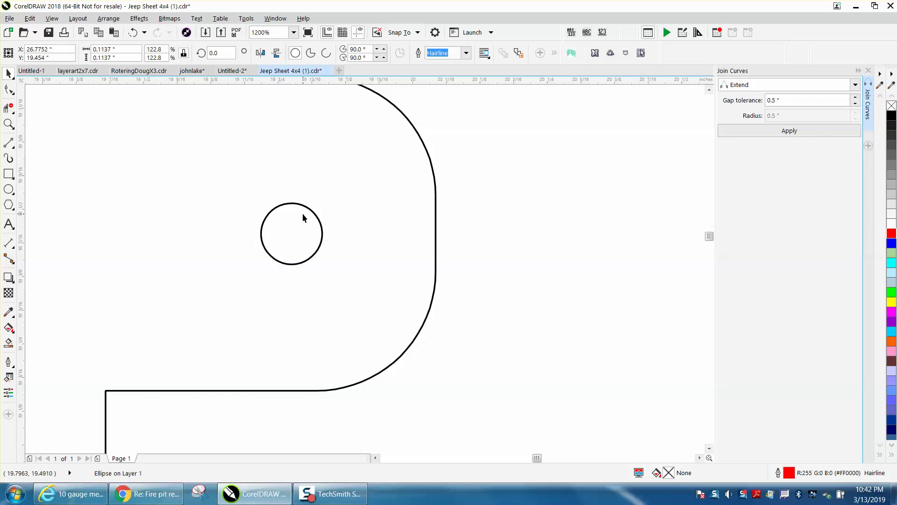
left_click(322, 227)
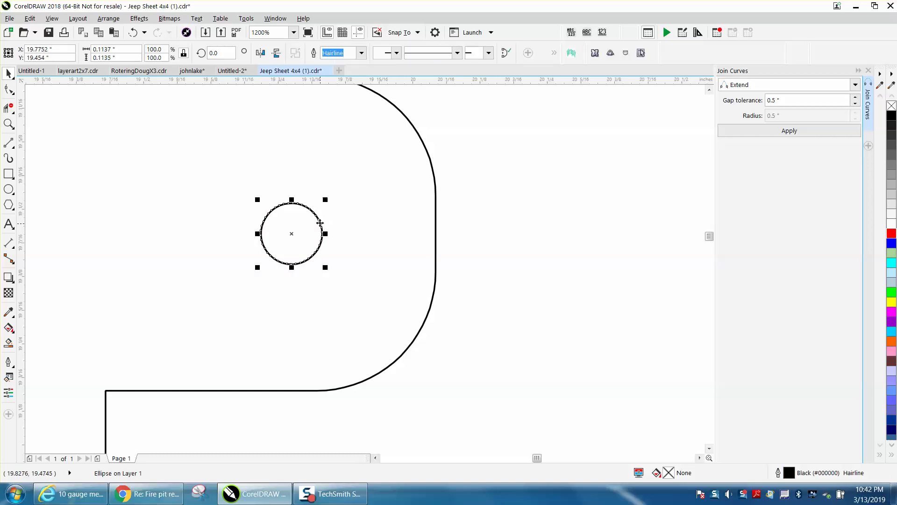
key("Delete")
scroll(330, 214, "down", 7)
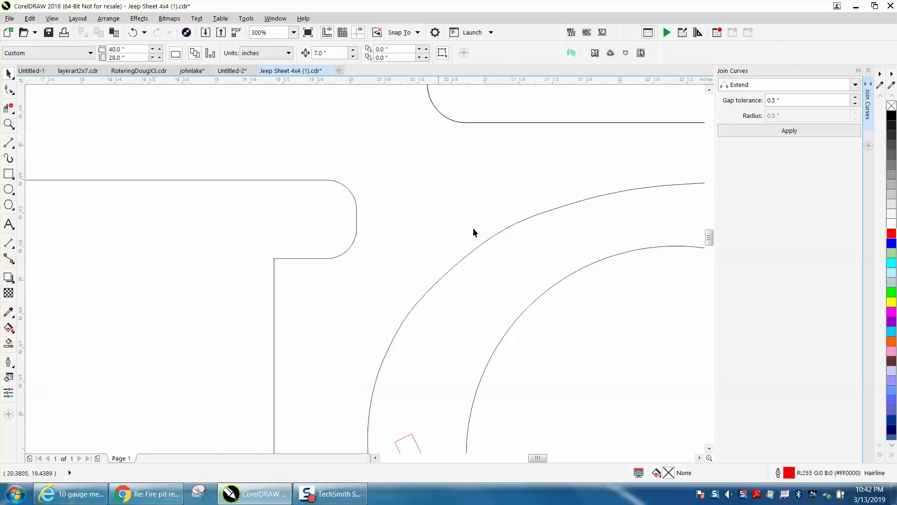
scroll(631, 255, "down", 5)
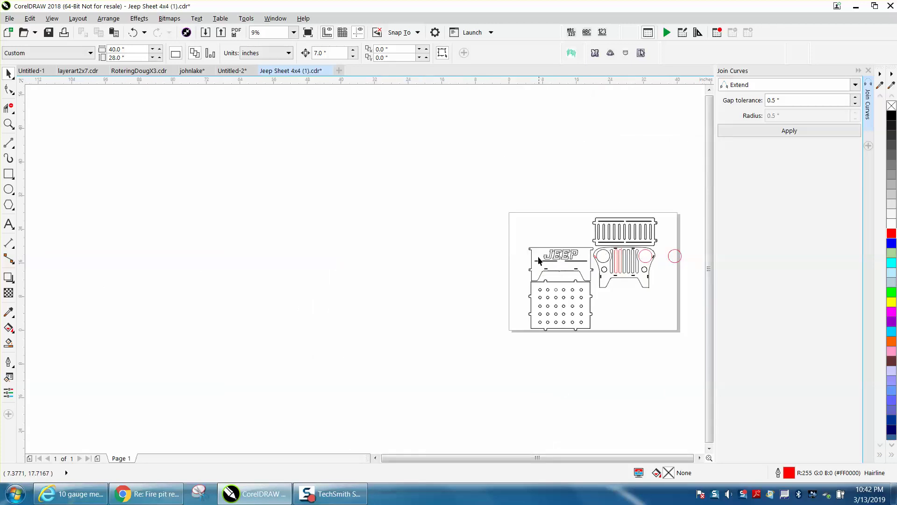
left_click(9, 123)
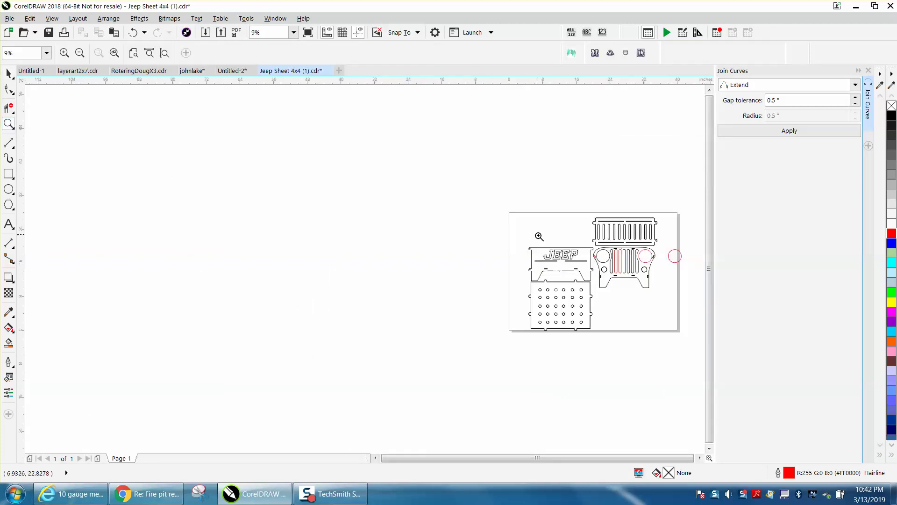
left_click_drag(536, 236, 621, 294)
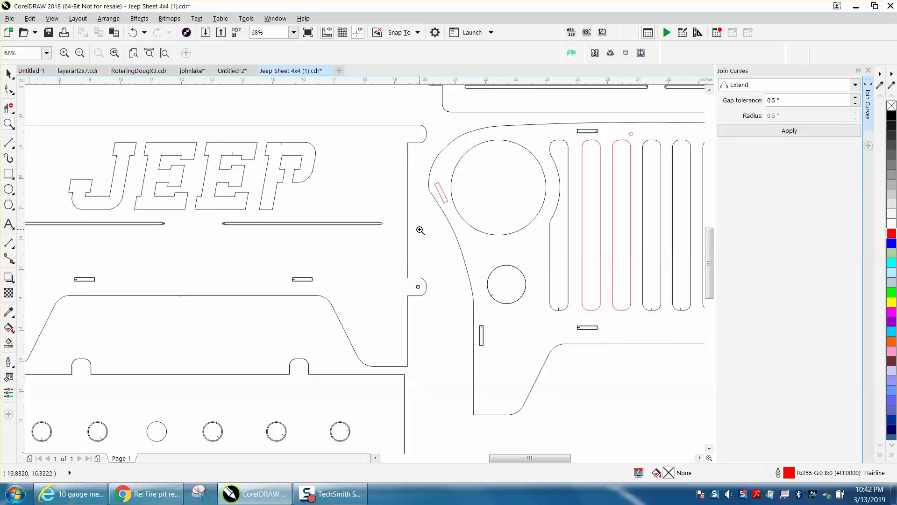
scroll(415, 226, "down", 2)
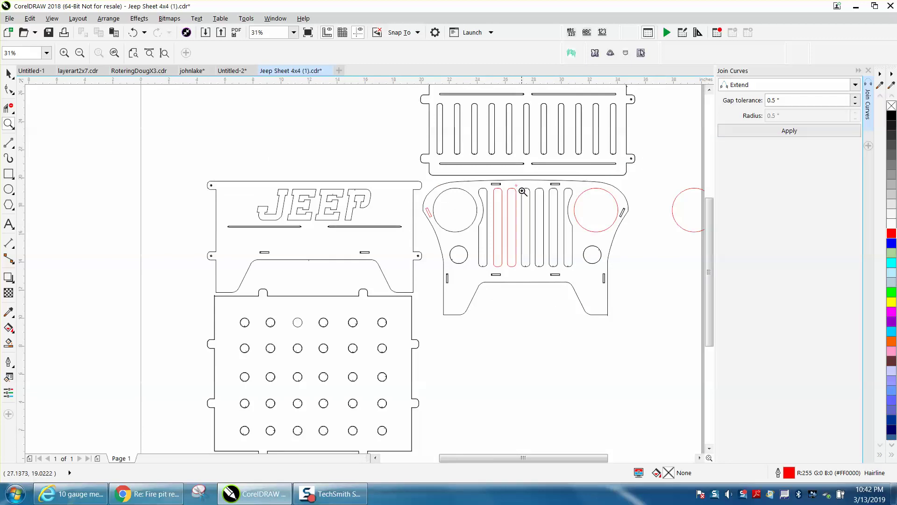
left_click(8, 74)
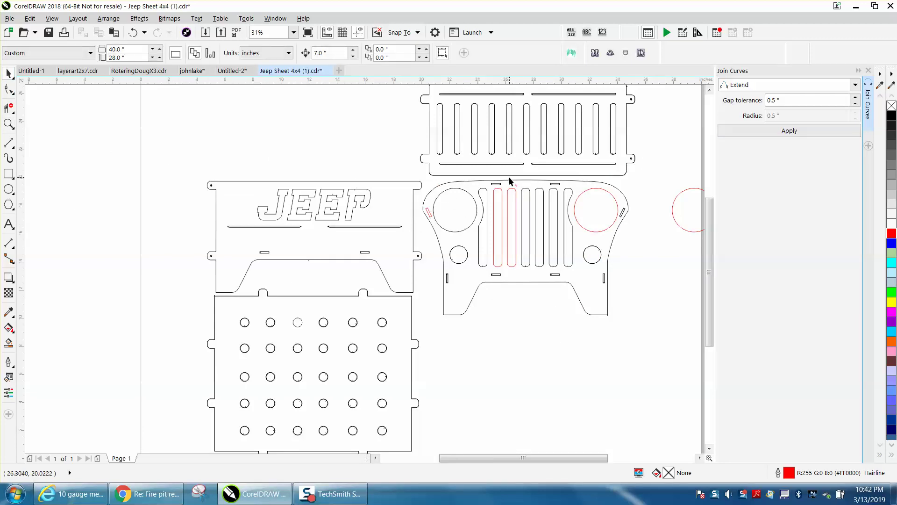
left_click(520, 189)
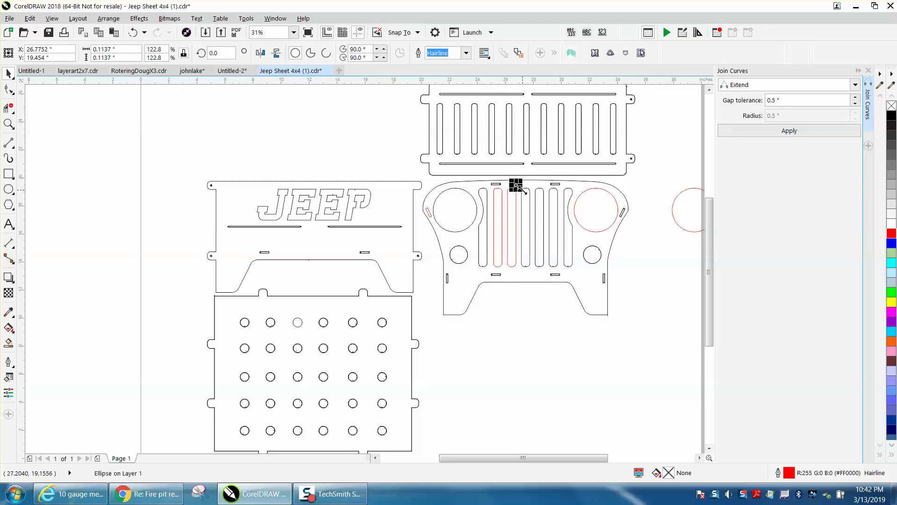
key("ctrl+z")
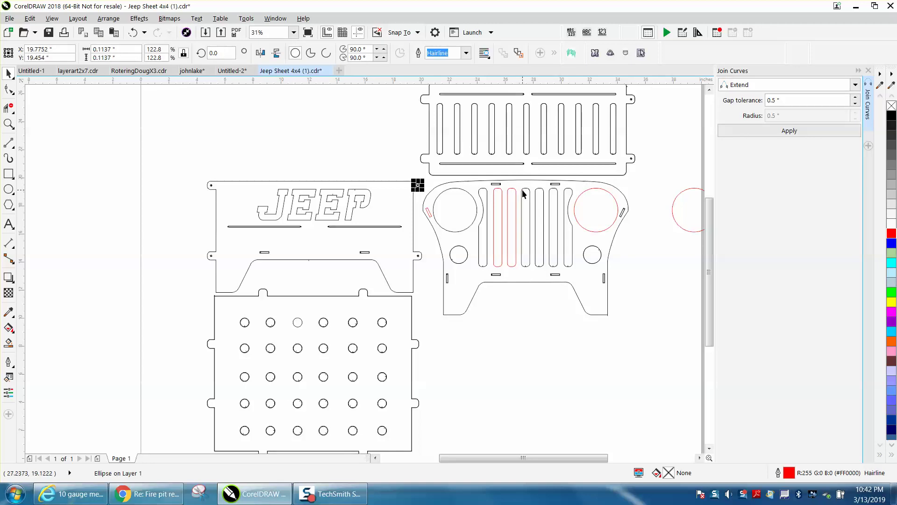
left_click(8, 123)
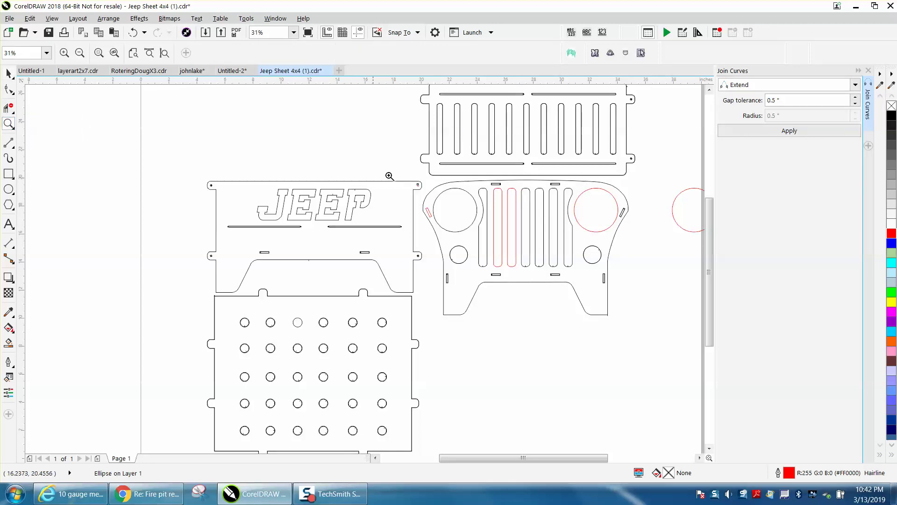
left_click_drag(436, 202, 456, 210)
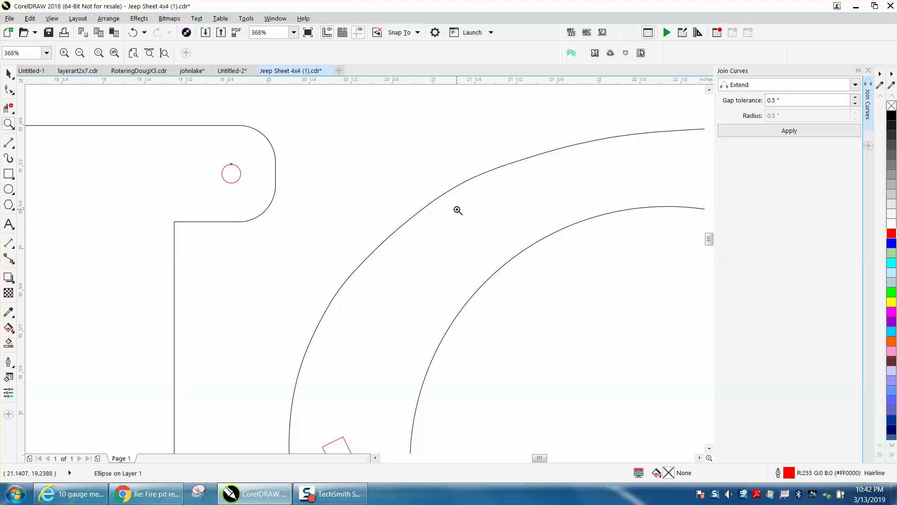
right_click(232, 171)
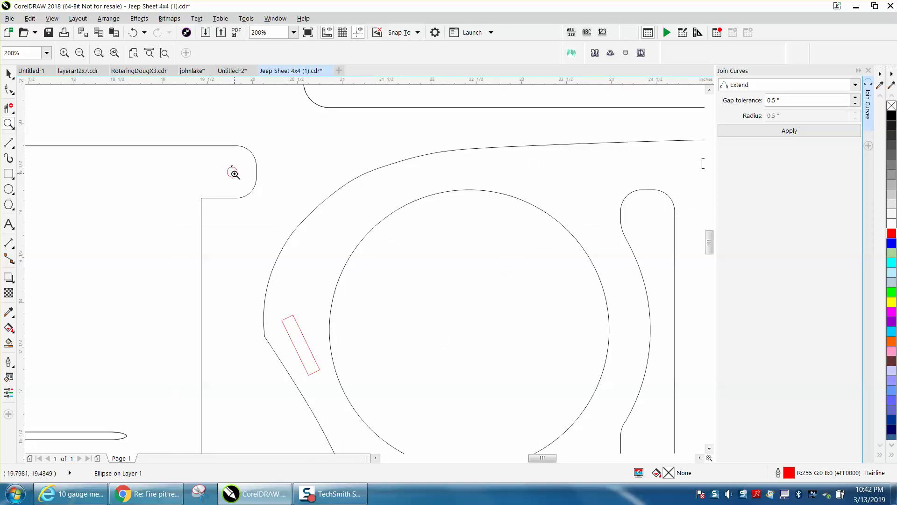
right_click(234, 172)
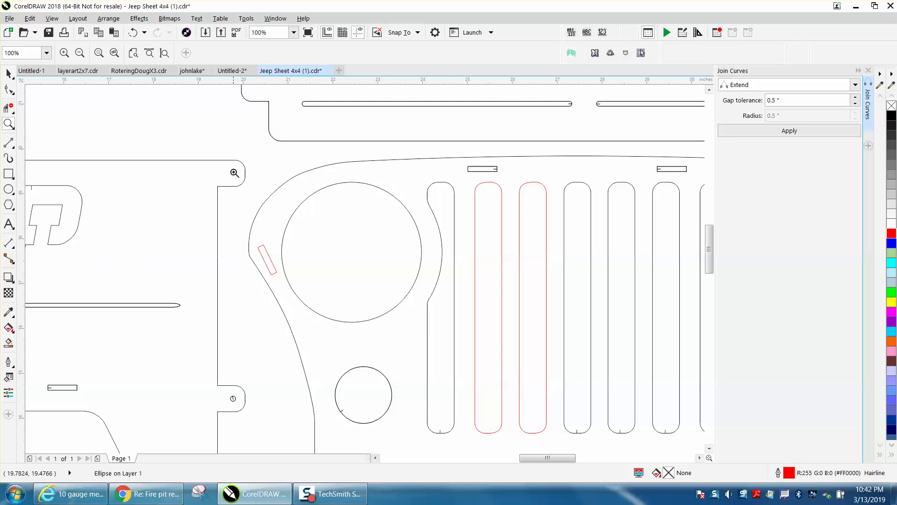
right_click(233, 172)
right_click(234, 172)
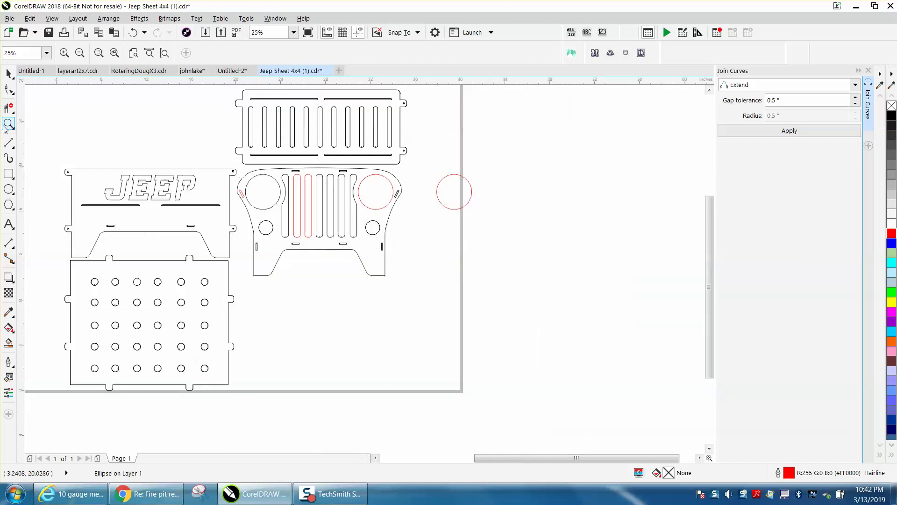
left_click_drag(155, 187, 277, 228)
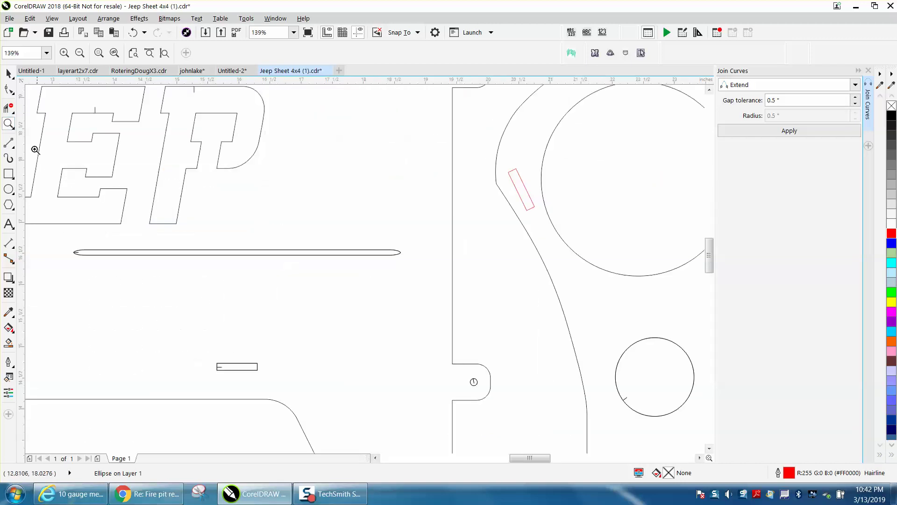
left_click(9, 76)
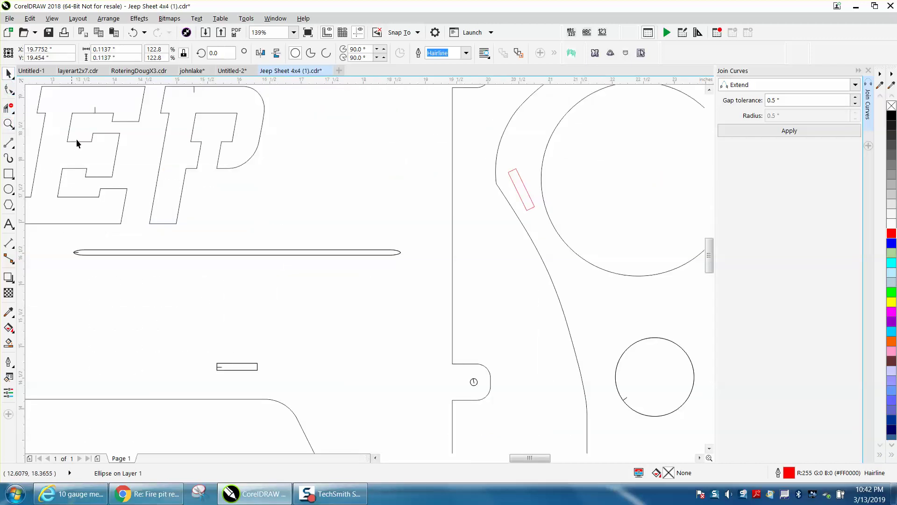
left_click(8, 123)
left_click_drag(54, 226, 407, 280)
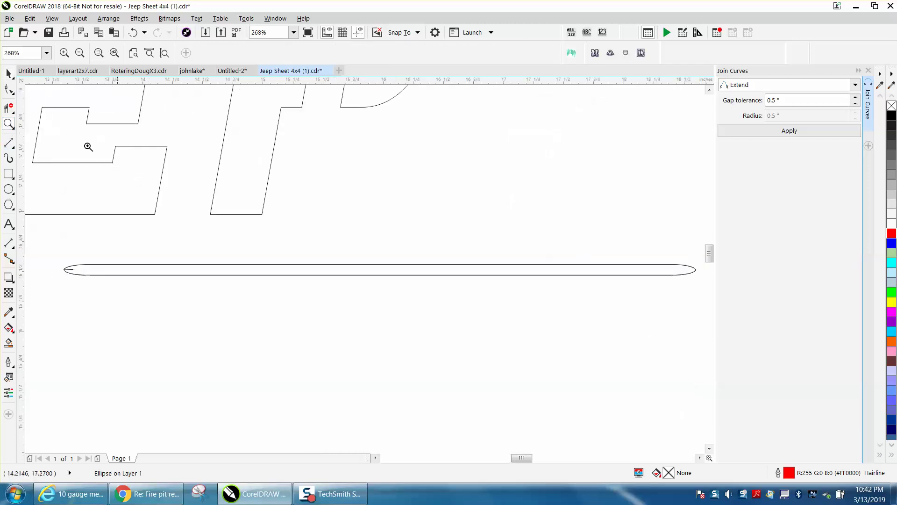
left_click(8, 109)
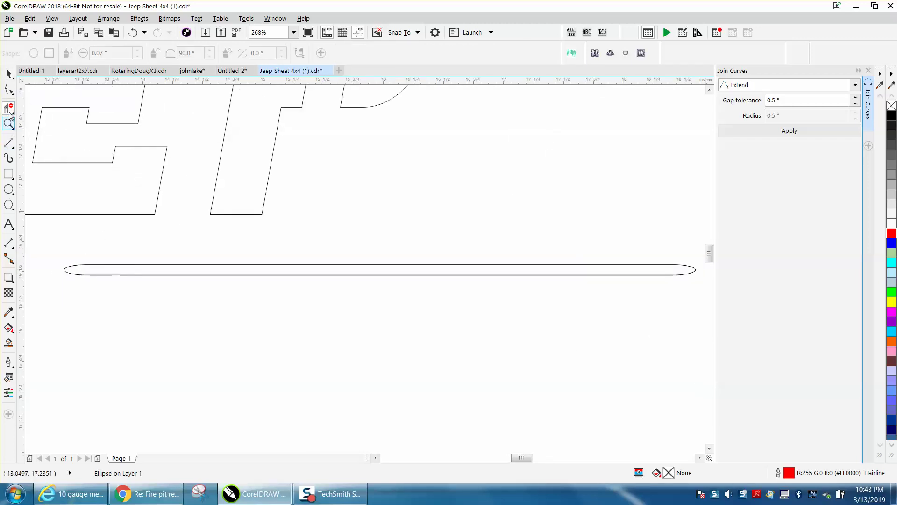
left_click(8, 73)
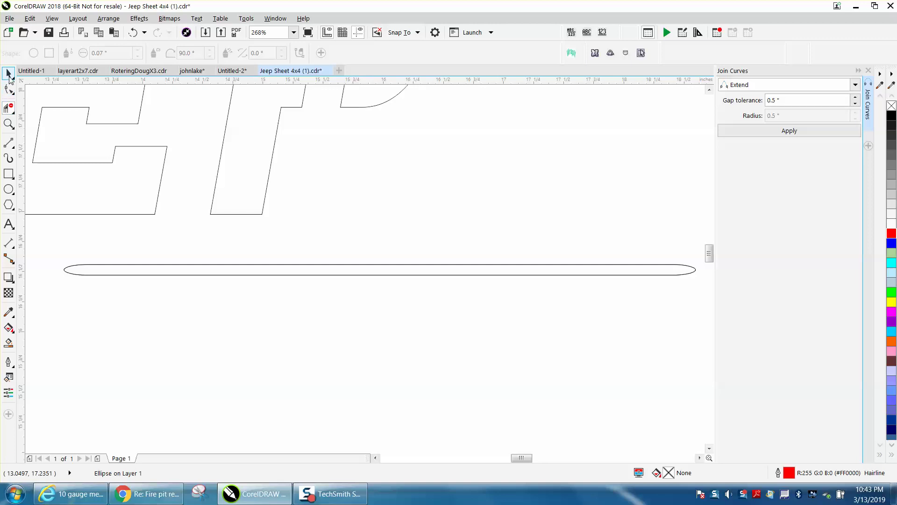
left_click(166, 264)
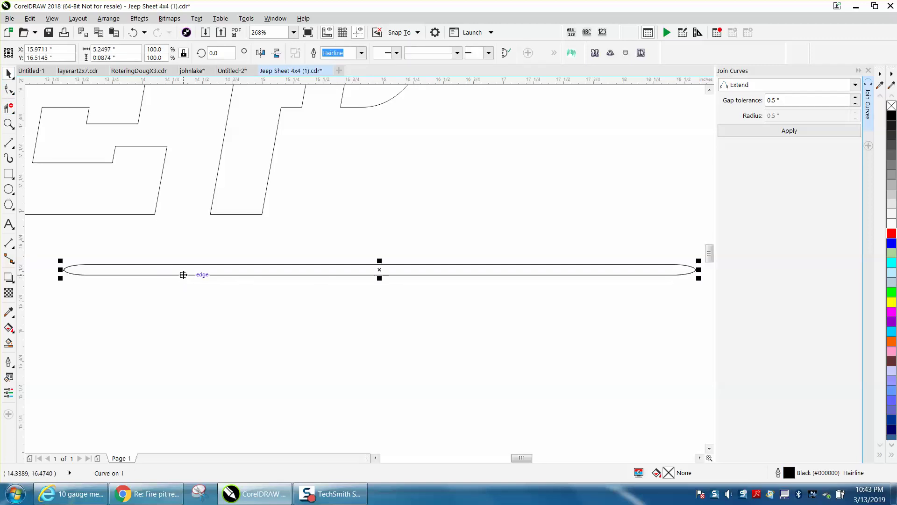
left_click(184, 269)
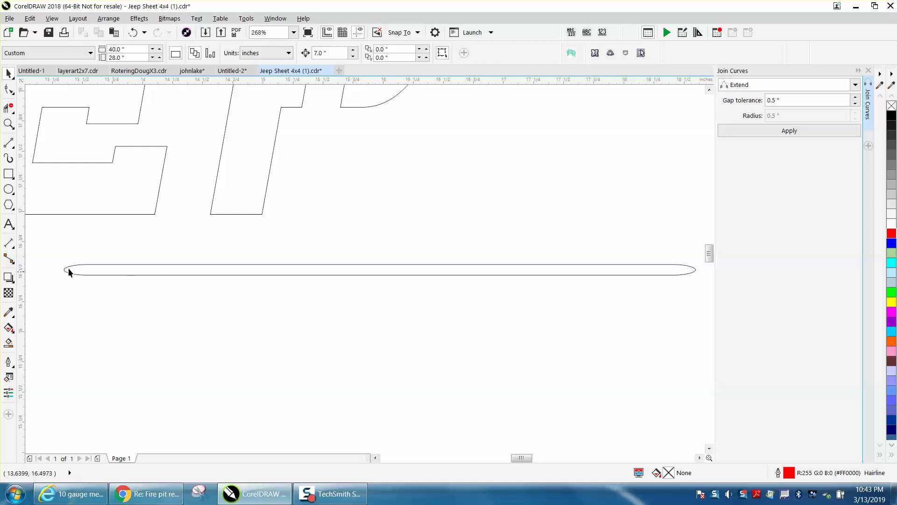
left_click(8, 123)
left_click_drag(53, 256, 105, 283)
scroll(89, 267, "down", 3)
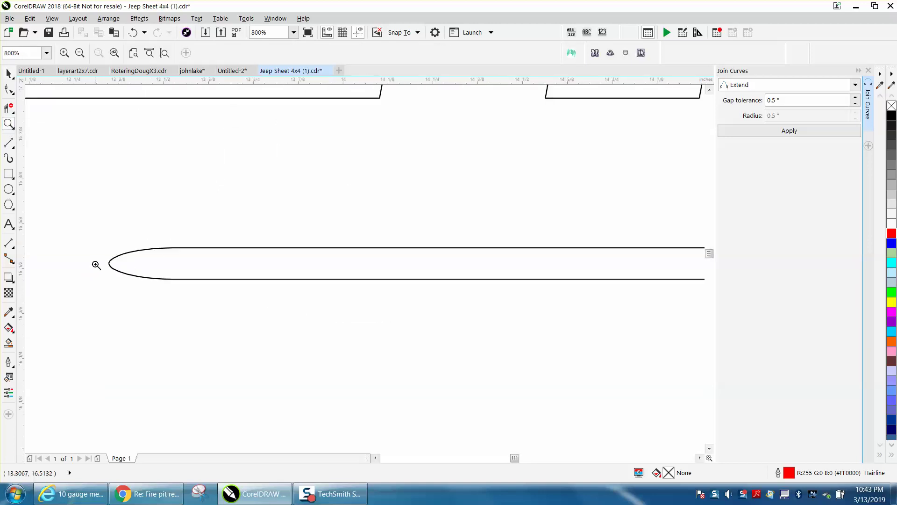
scroll(107, 262, "down", 5)
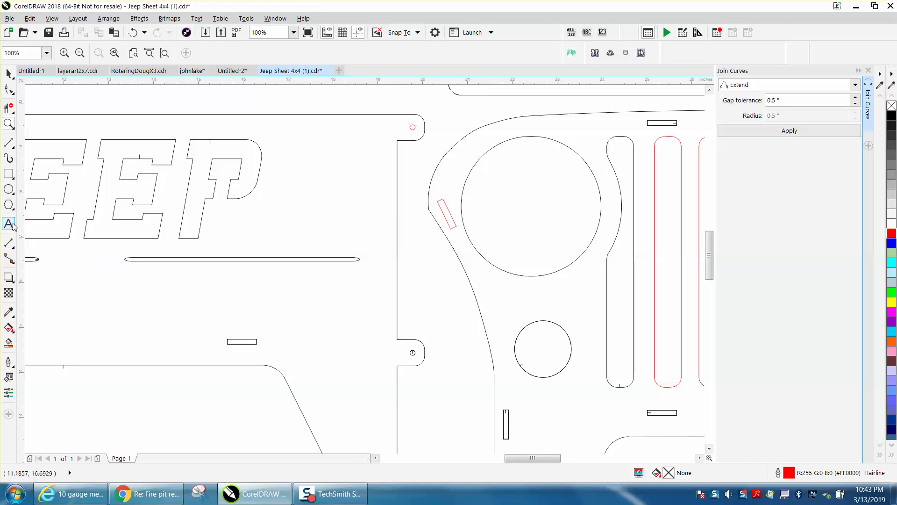
Step: Draw a thin rectangle just below the long slot and zoom in on both
left_click(8, 174)
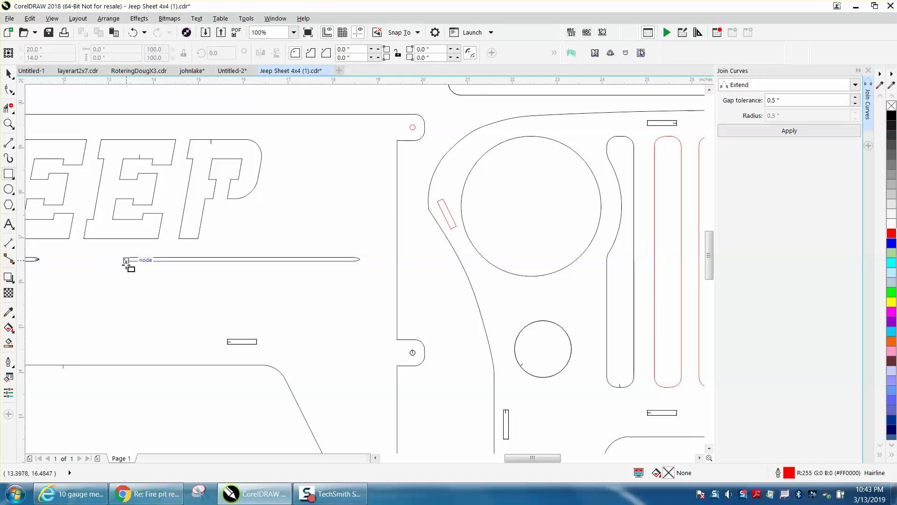
left_click_drag(126, 266, 361, 275)
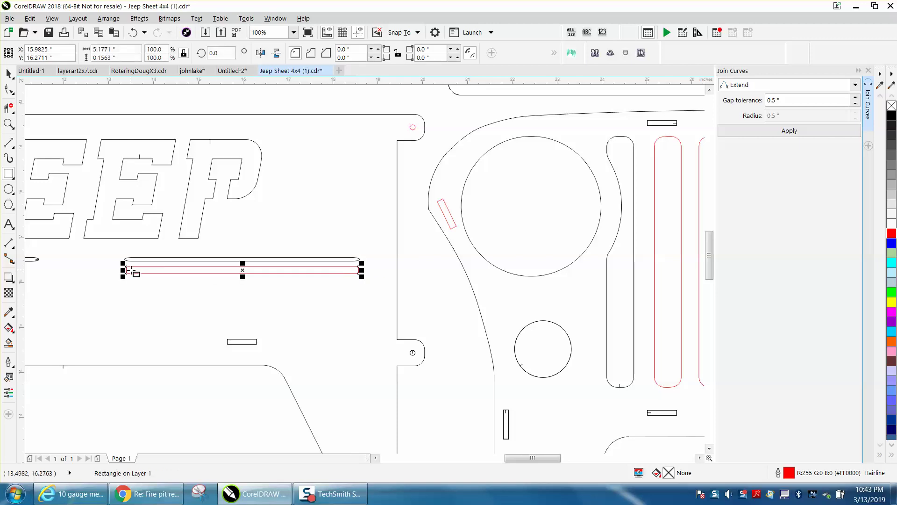
left_click(9, 124)
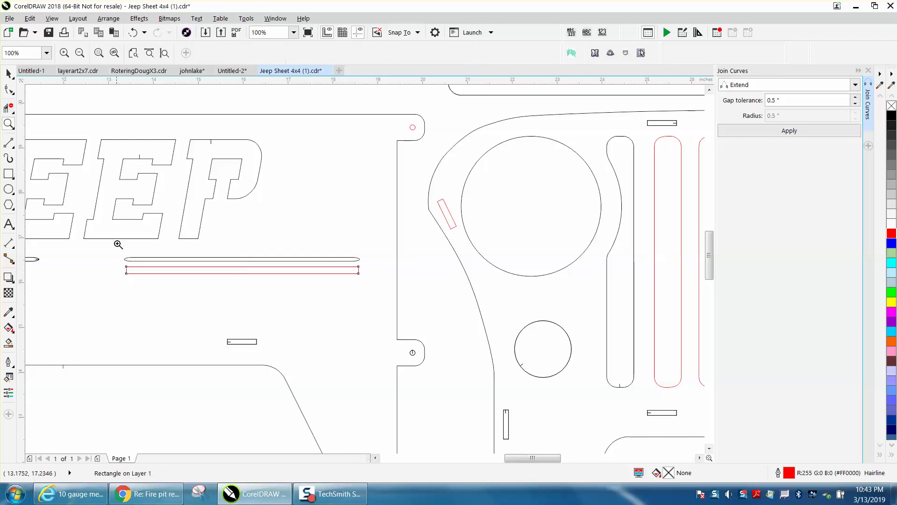
left_click_drag(118, 245, 383, 291)
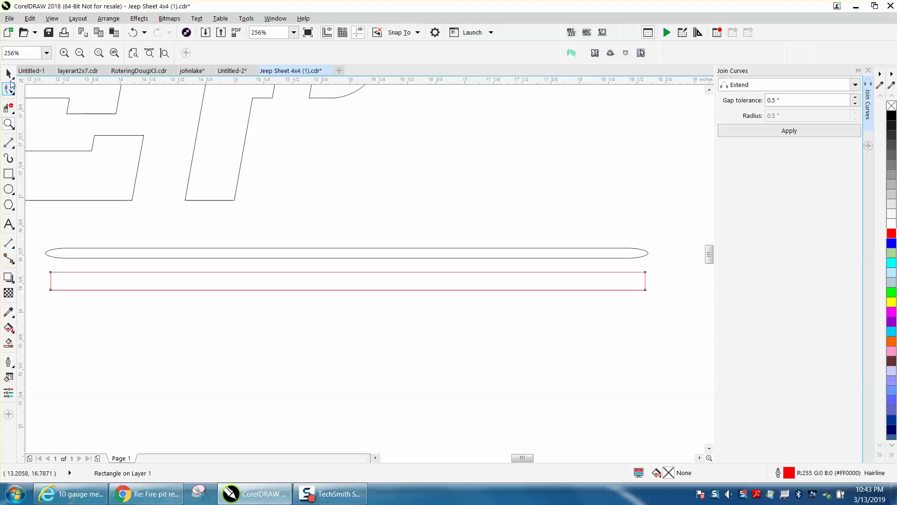
Step: Match the rectangle's height to the slot, round its corners to 0.1", and move it onto the slot
left_click(9, 78)
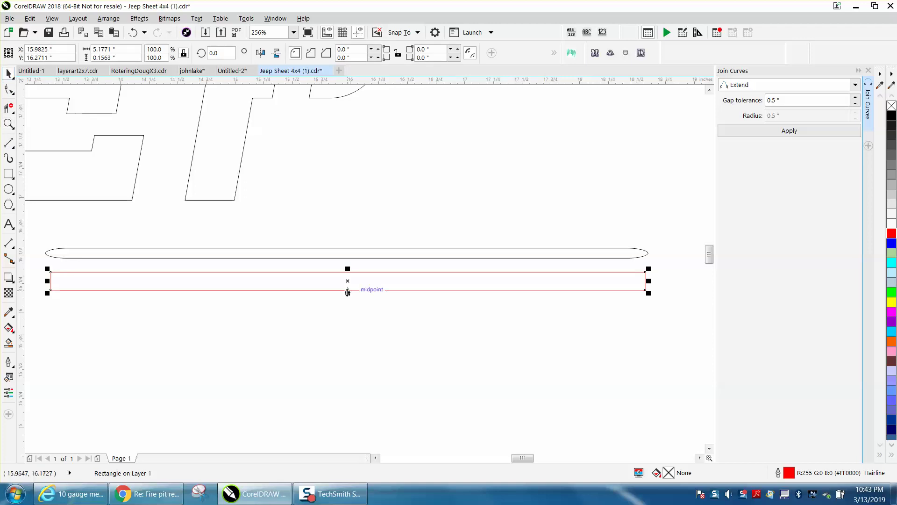
left_click_drag(347, 293, 348, 281)
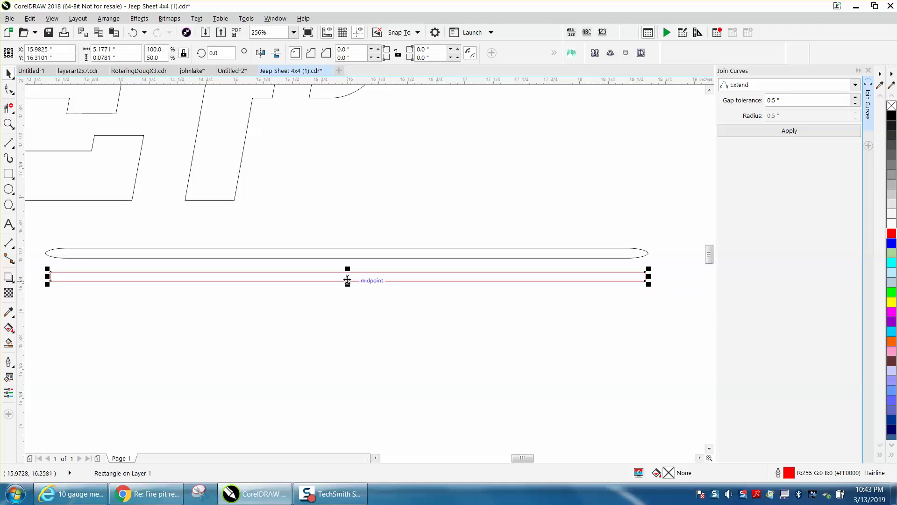
left_click_drag(348, 269, 348, 264)
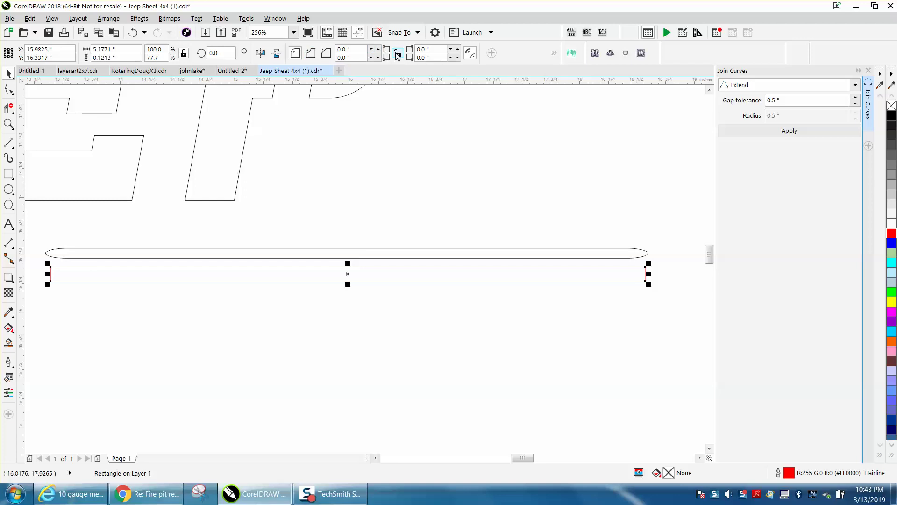
type("0.1")
key("Return")
left_click_drag(349, 275, 348, 254)
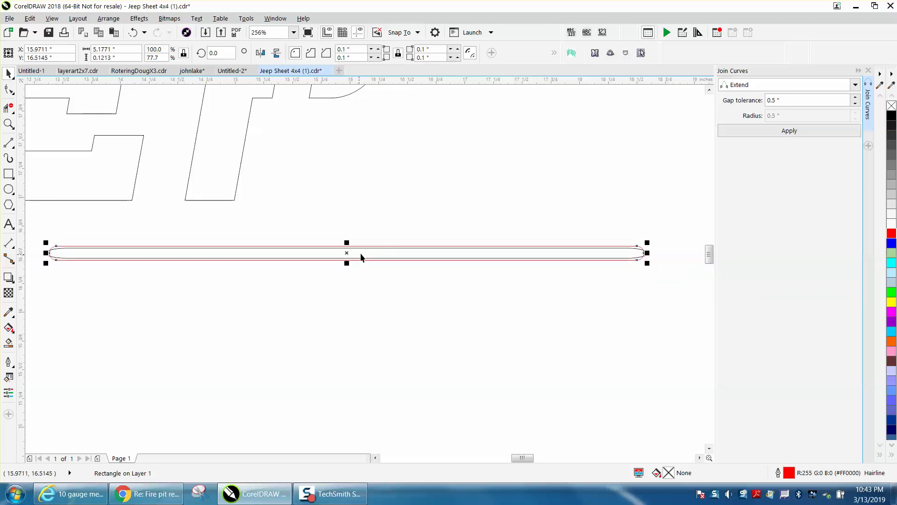
left_click(353, 253)
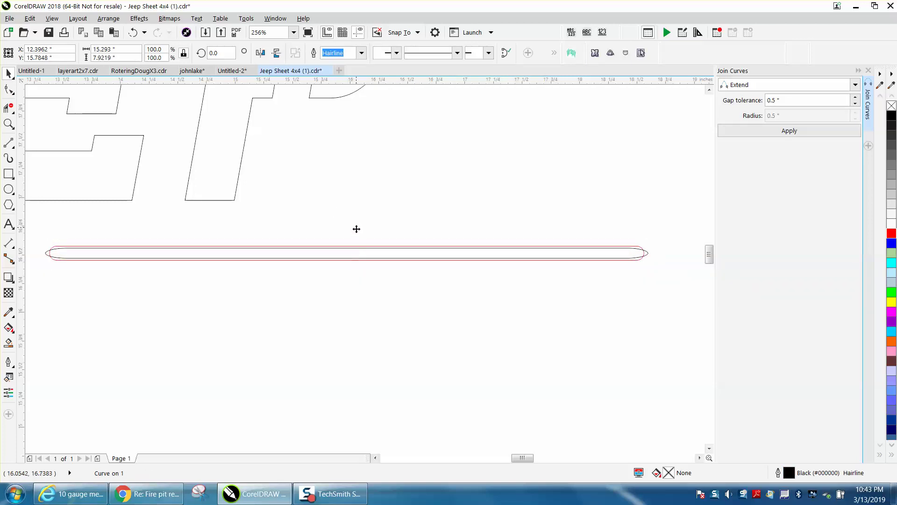
scroll(357, 229, "down", 2)
Step: Zoom in on the perforated panel and delete its top row of holes
scroll(396, 248, "down", 2)
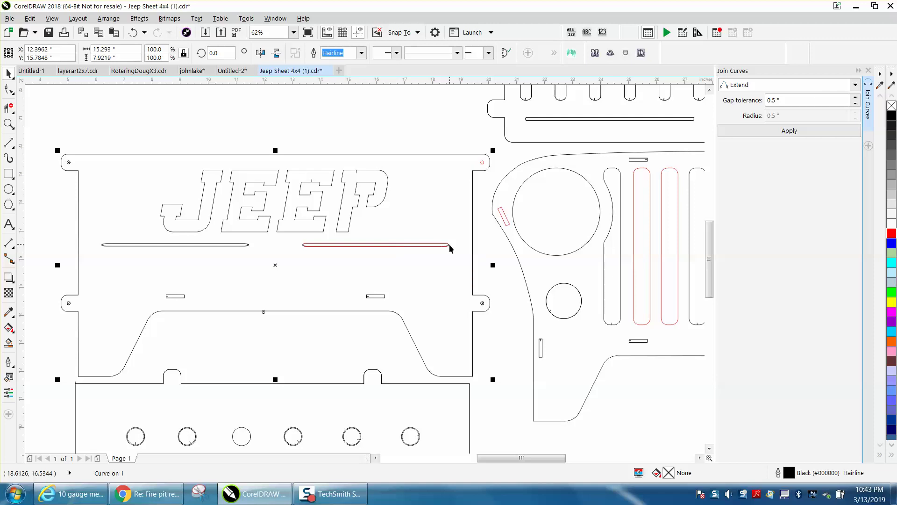
scroll(457, 242, "down", 1)
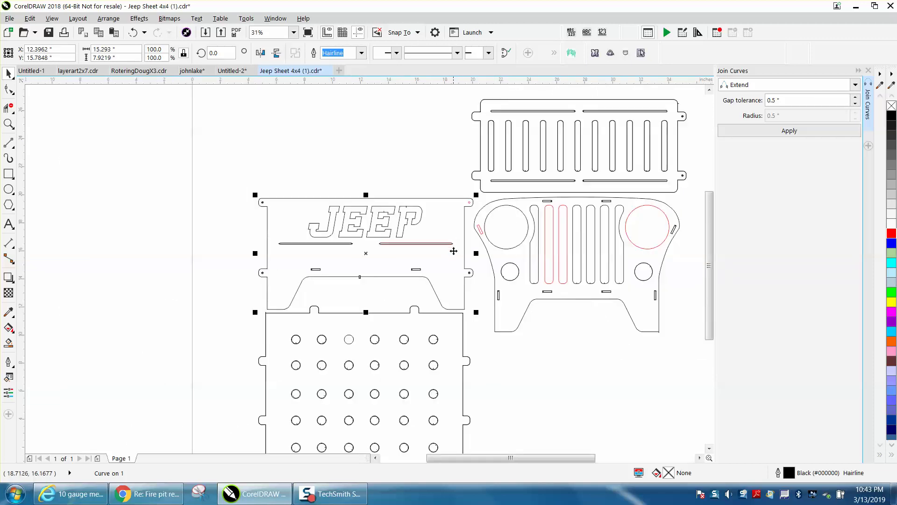
scroll(453, 251, "down", 1)
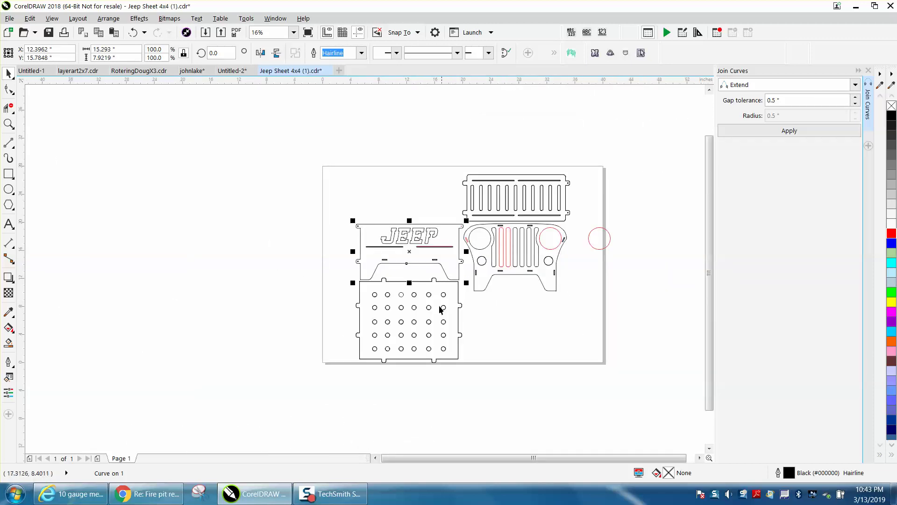
left_click(9, 123)
left_click_drag(351, 281, 550, 375)
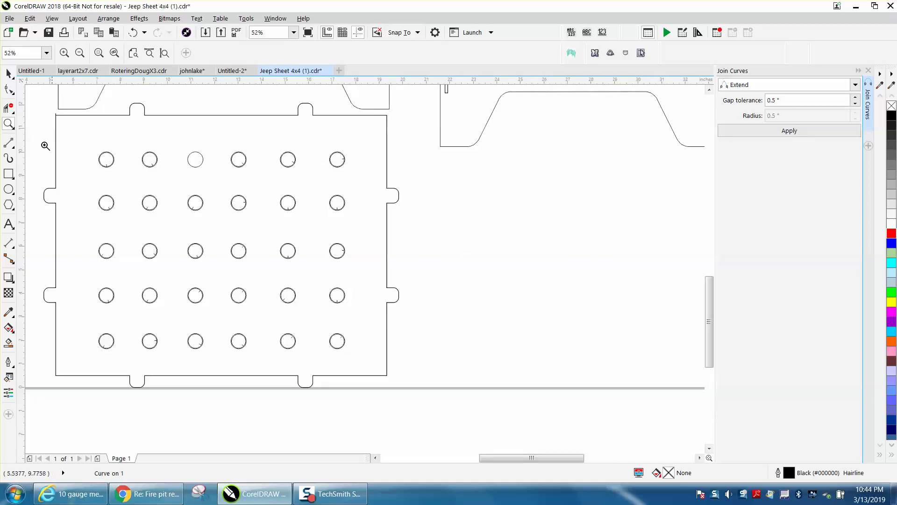
left_click(9, 74)
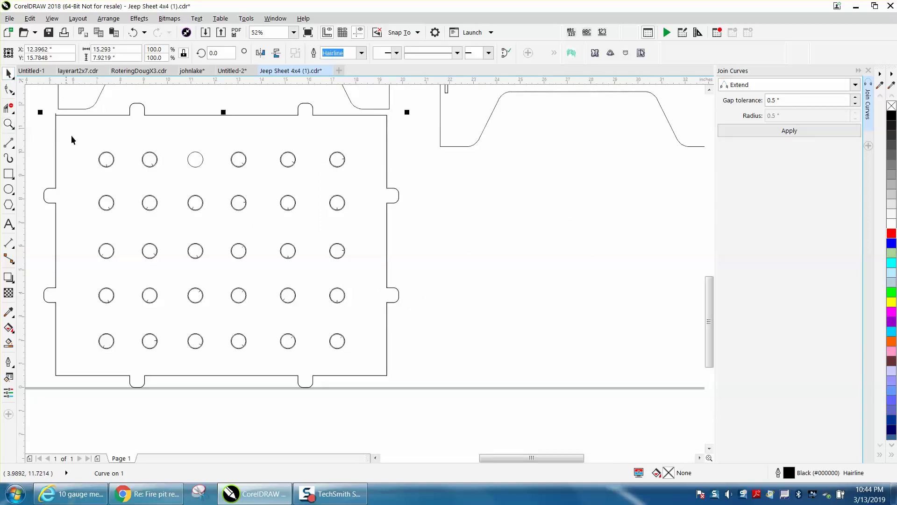
left_click(108, 164)
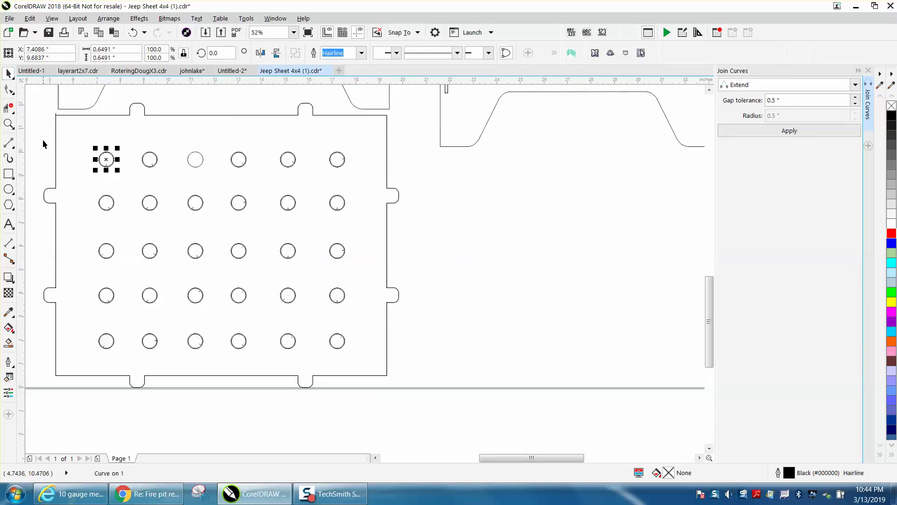
left_click_drag(41, 137, 346, 185)
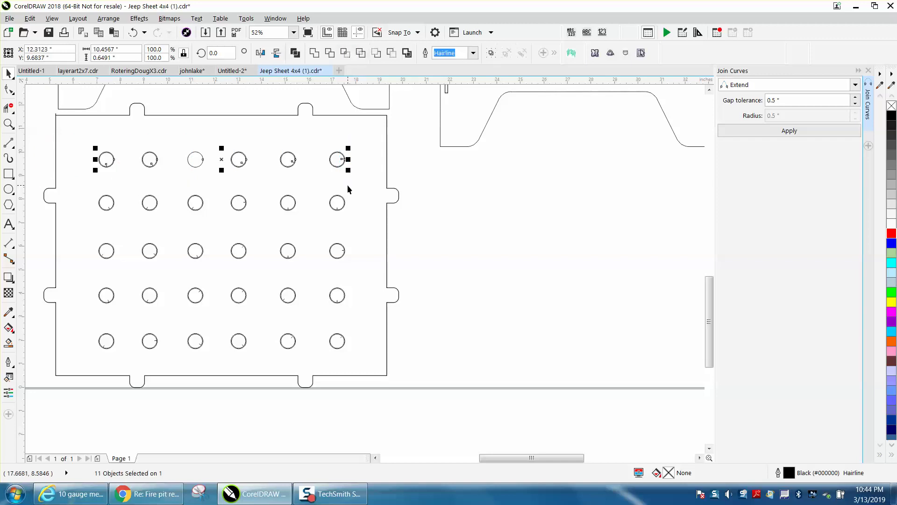
key("Delete")
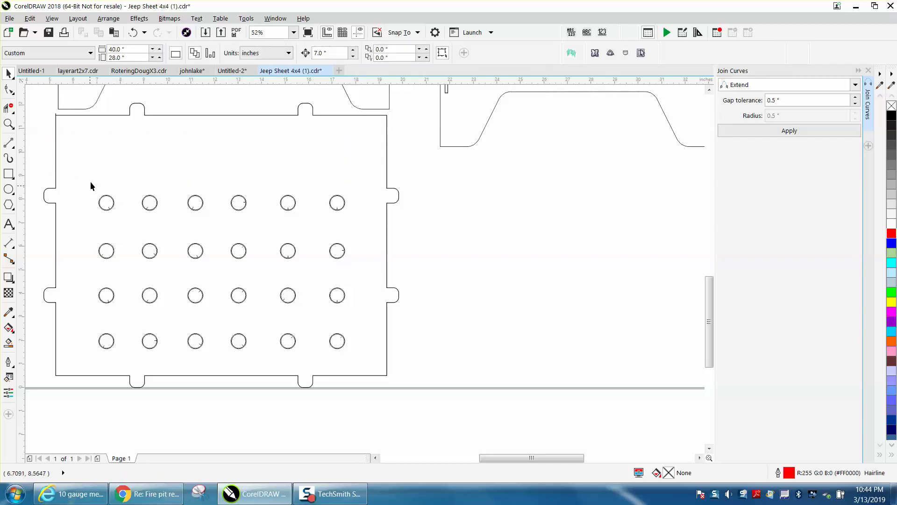
Step: Send the panel outline to the back and pull a copy of it downward
left_click_drag(110, 111, 84, 269)
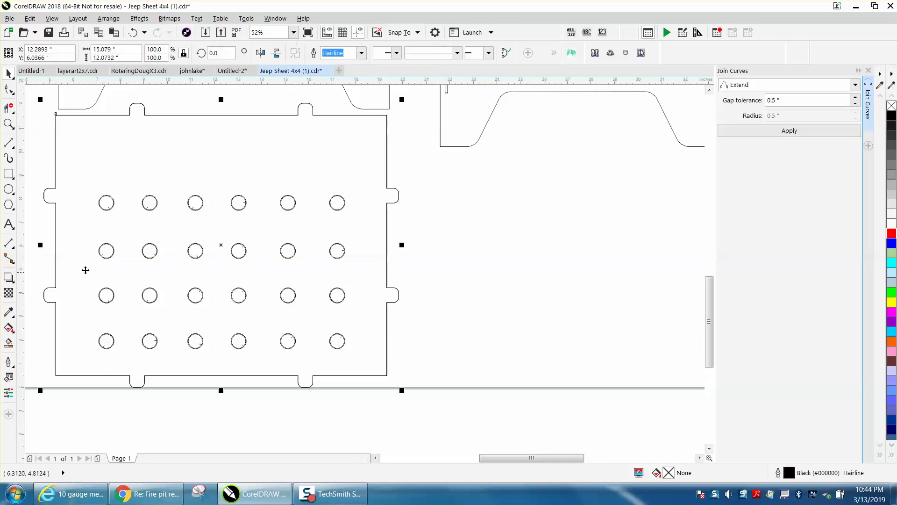
left_click(108, 18)
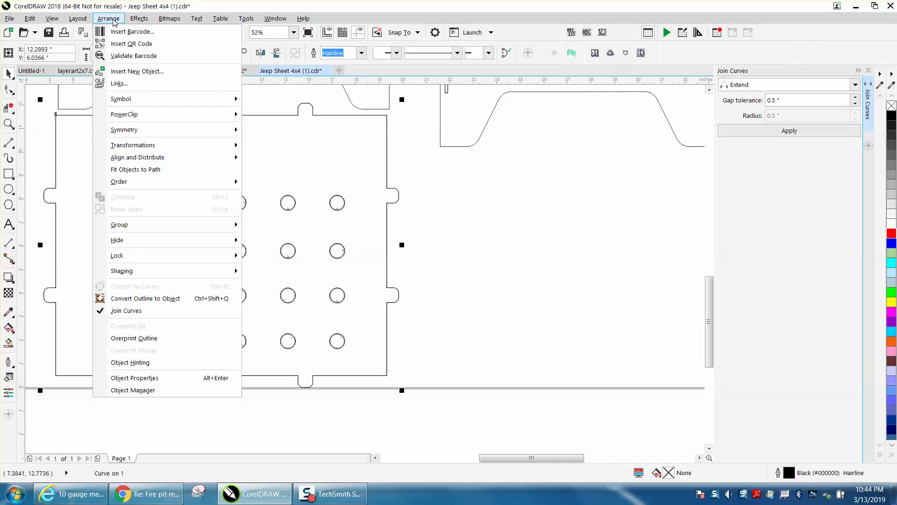
mouse_move(134, 186)
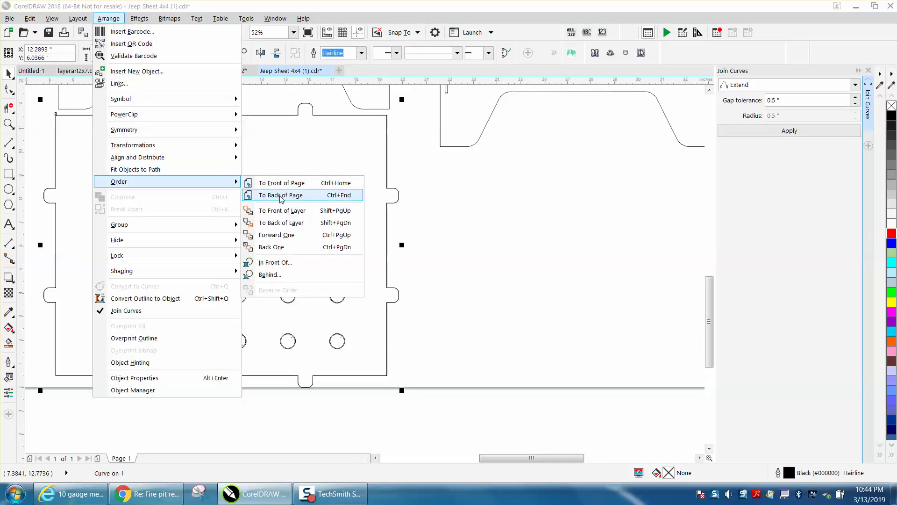
left_click(276, 195)
left_click(416, 194)
left_click(337, 203)
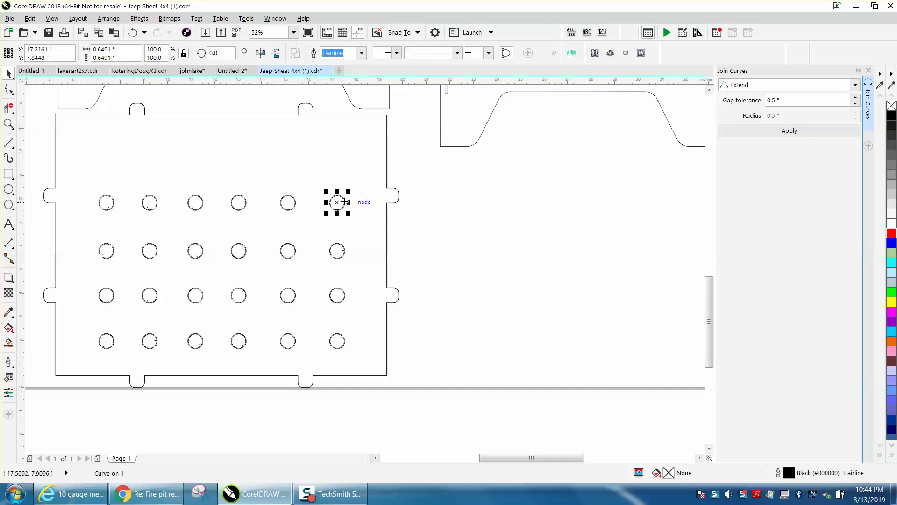
key("Escape")
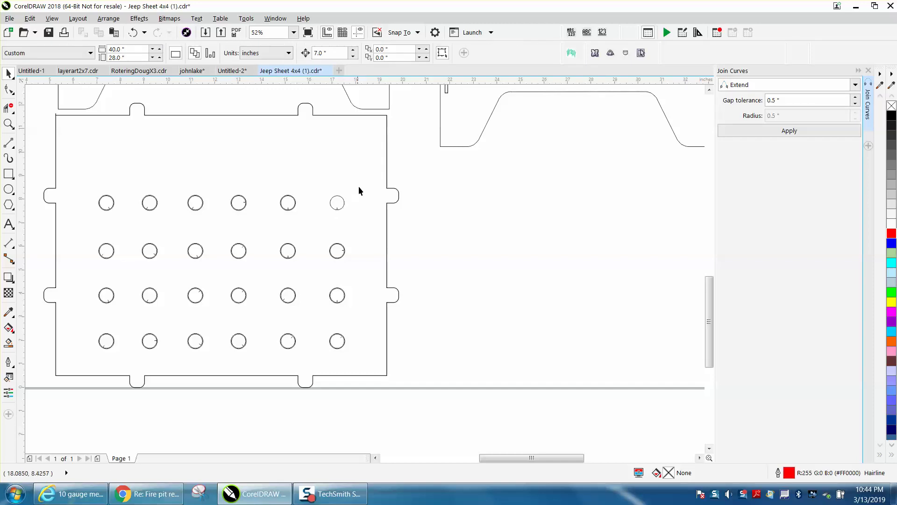
mouse_move(360, 183)
left_mouse_down()
mouse_move(365, 322)
mouse_move(364, 313)
left_mouse_up()
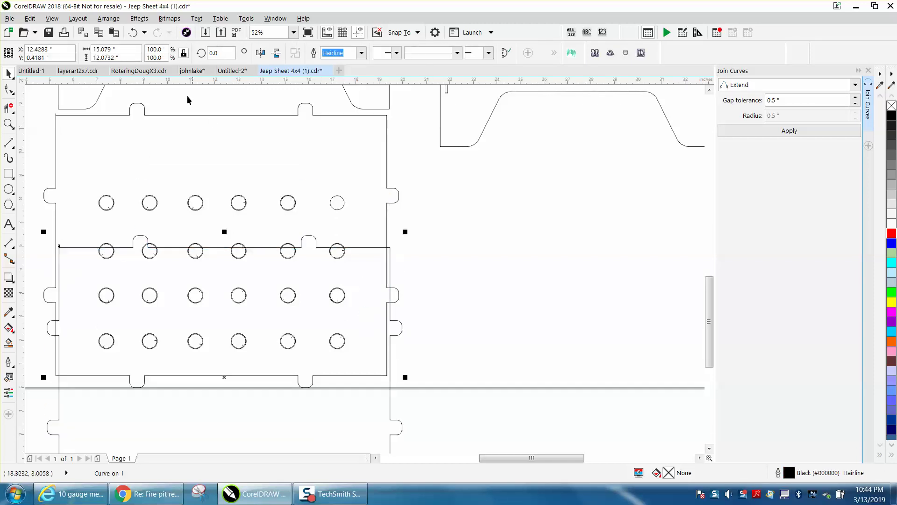
Step: Delete the original panel outline and nudge the plain copy up onto the holes
left_click(133, 32)
scroll(316, 200, "down", 2)
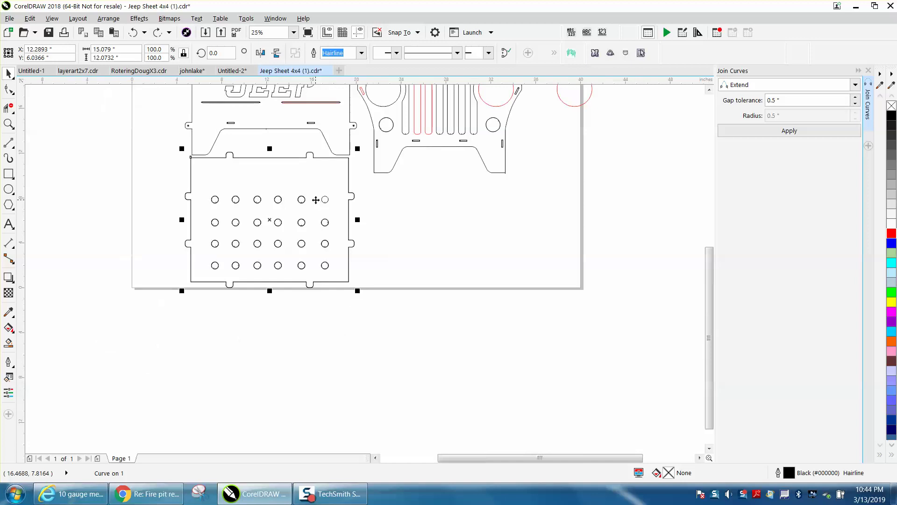
key("ctrl+shift+z")
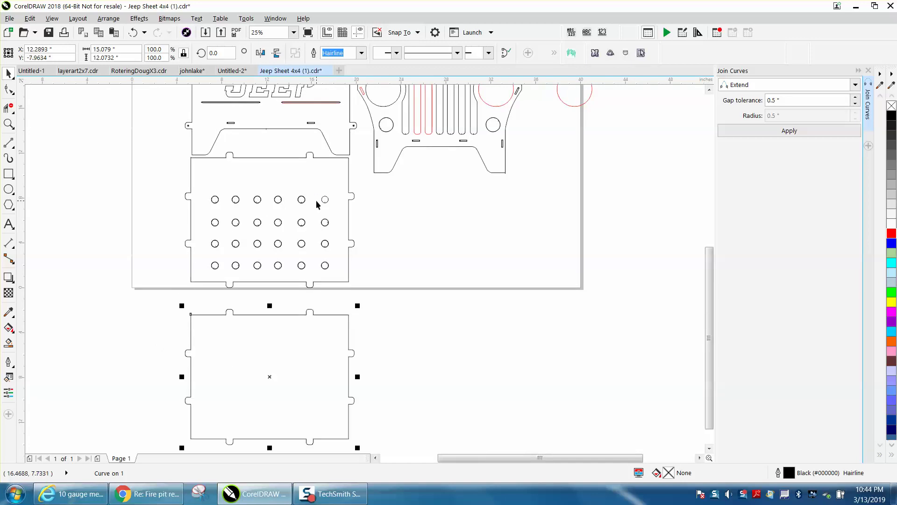
left_click(348, 203)
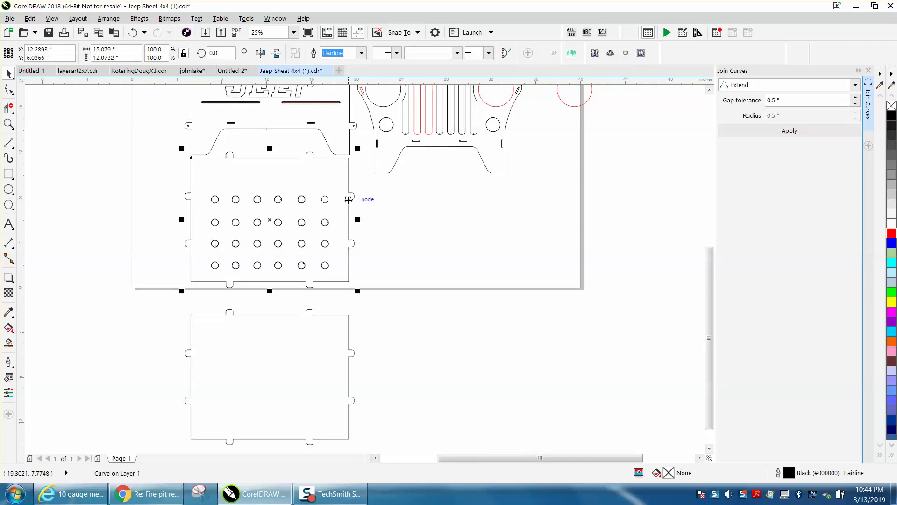
key("Delete")
left_click(329, 315)
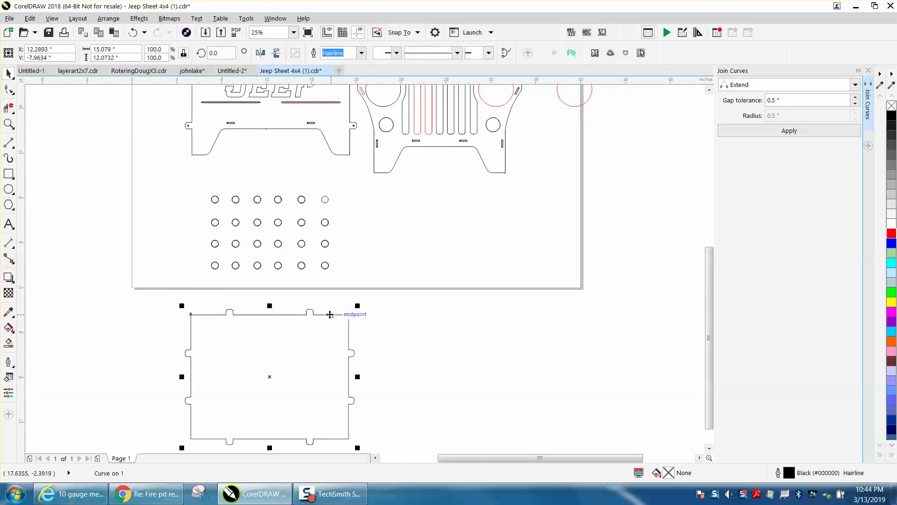
key("Up")
key("Up")
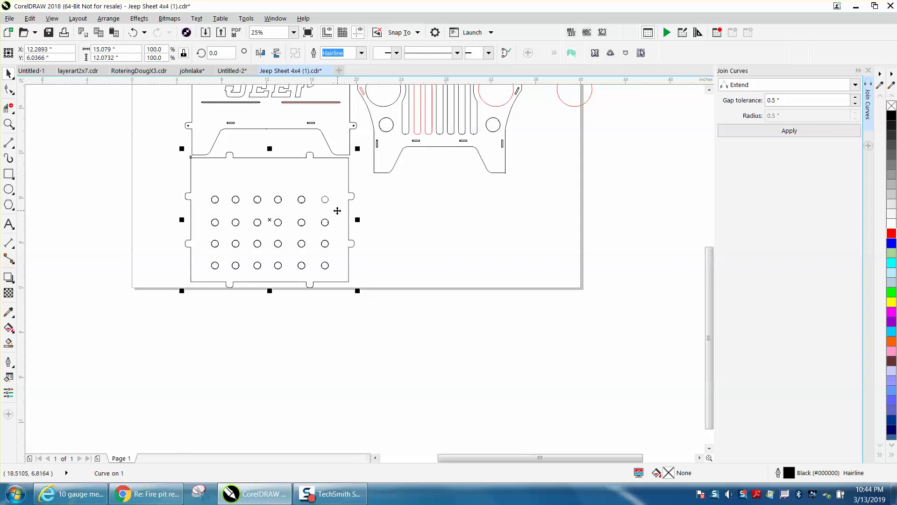
Step: Delete the 47 old hole circles and move the plain panel below the page
left_click_drag(372, 190, 203, 276)
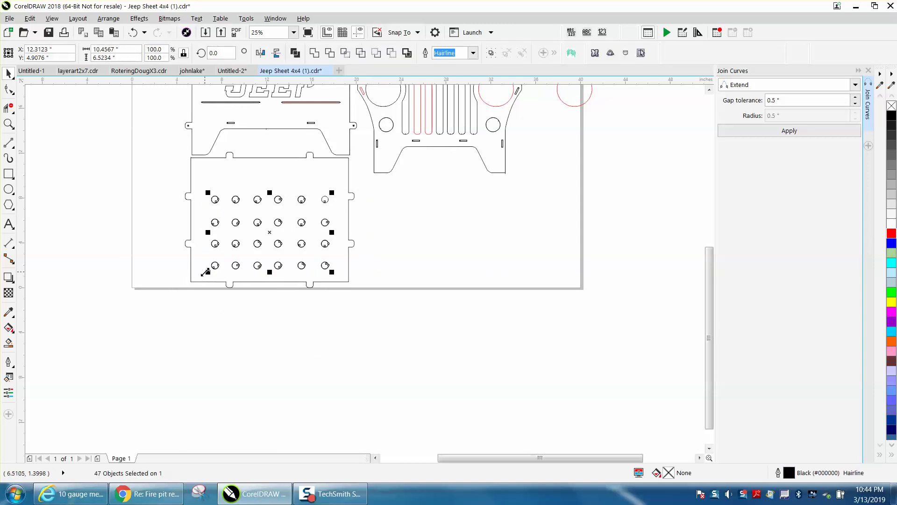
key("Delete")
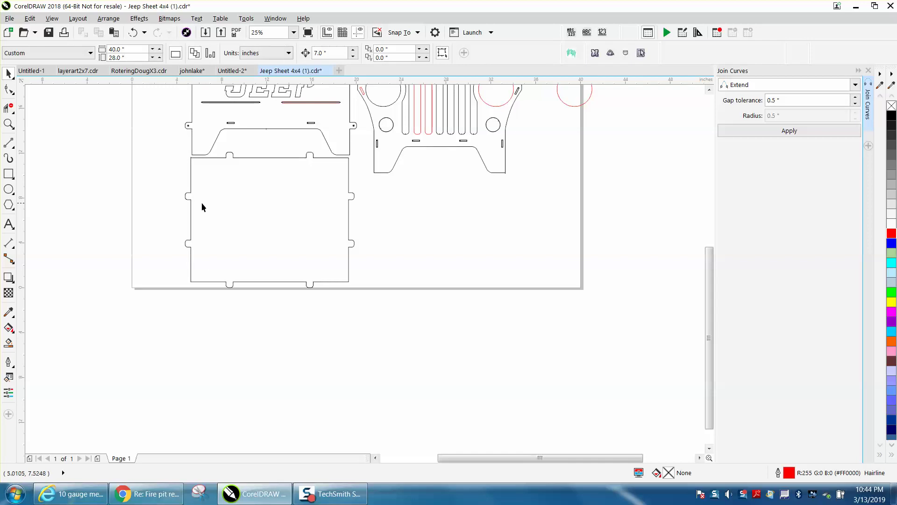
scroll(206, 204, "down", 2)
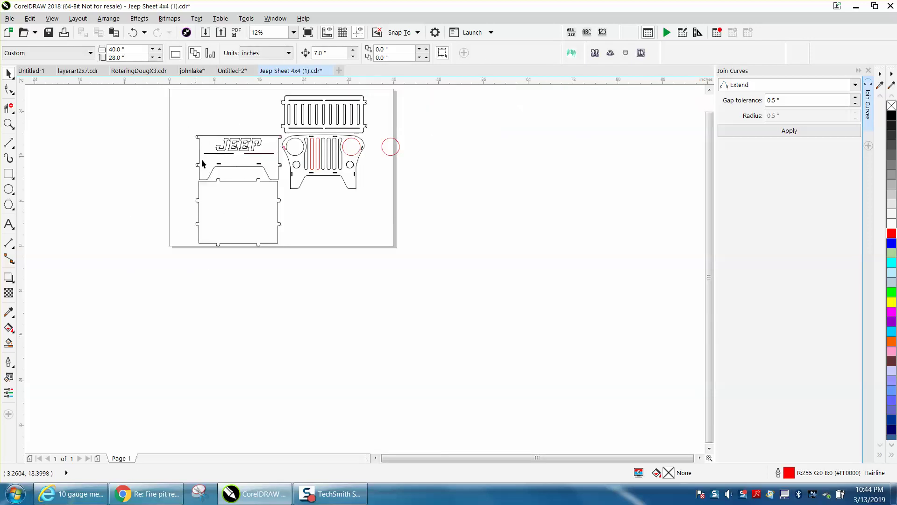
left_click_drag(223, 182, 210, 261)
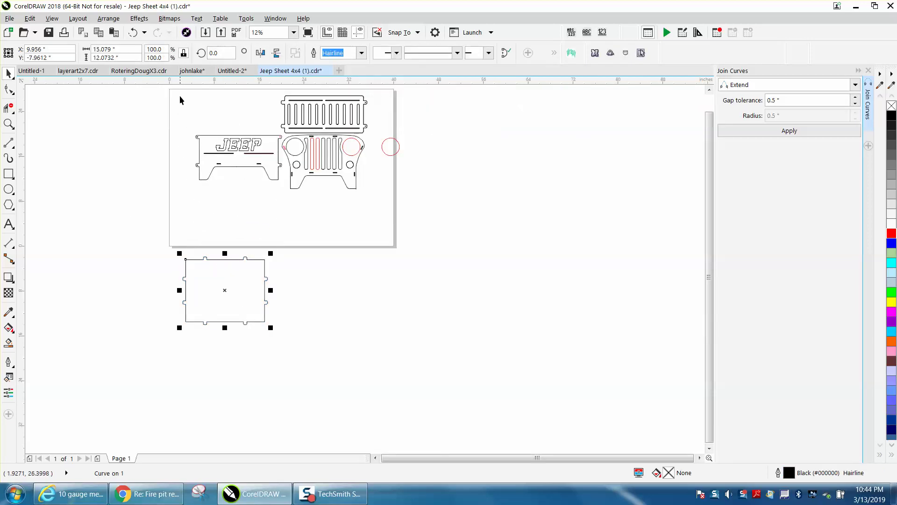
Step: Shift the Jeep parts right off the page and centre the tabbed panel on it
left_click_drag(179, 95, 423, 197)
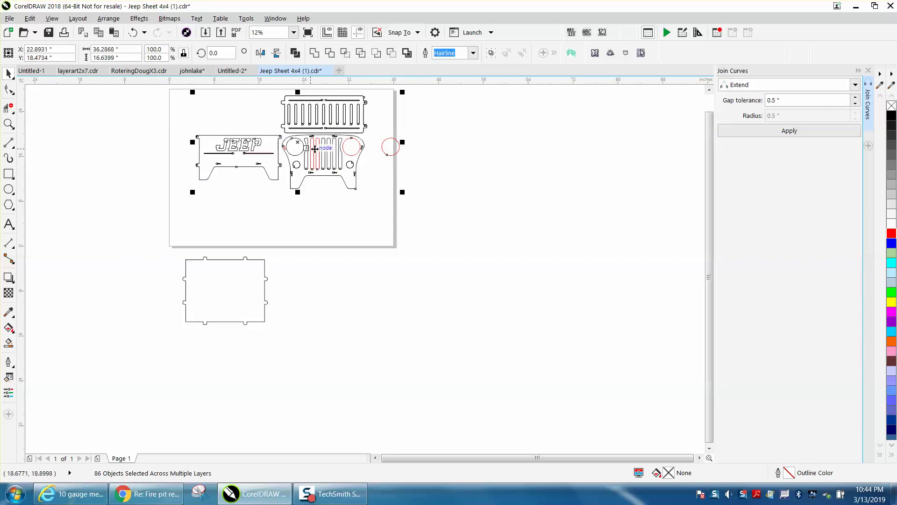
key("shift+Right")
key("shift+Right")
key("shift+Right")
key("shift+Right")
key("shift+Right")
key("shift+Right")
key("shift+Right")
key("shift+Right")
key("shift+Right")
key("shift+Right")
key("shift+Right")
key("shift+Right")
key("shift+Right")
key("shift+Right")
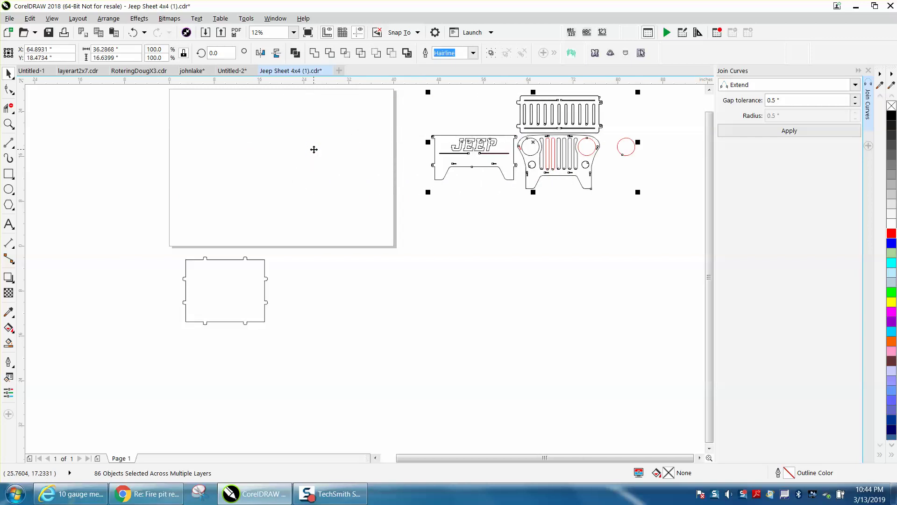
left_click(252, 272)
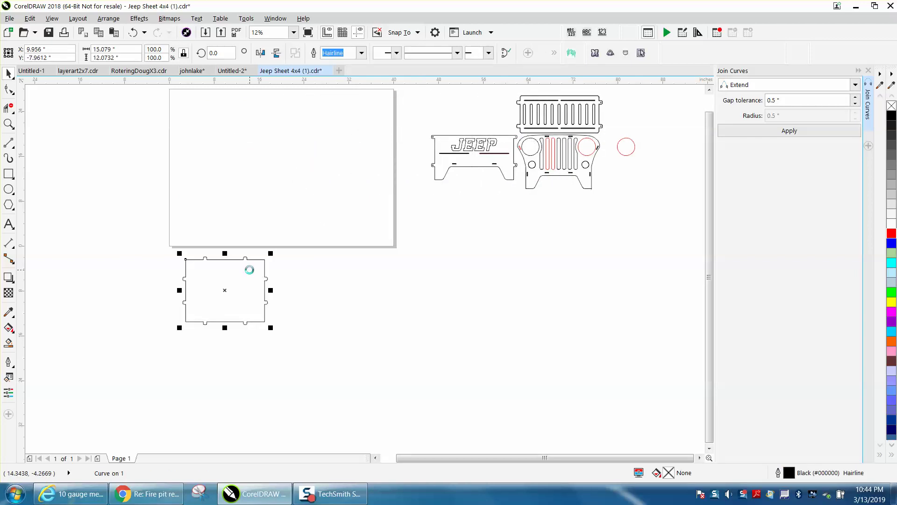
key("p")
left_click(8, 124)
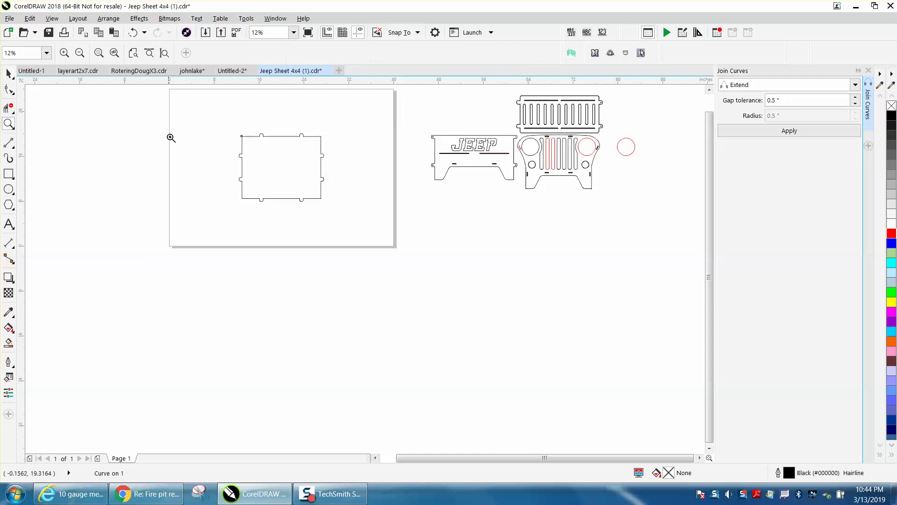
left_click_drag(205, 123, 387, 259)
Step: Draw a small circle and place it on the panel's top-left corner
left_click(8, 189)
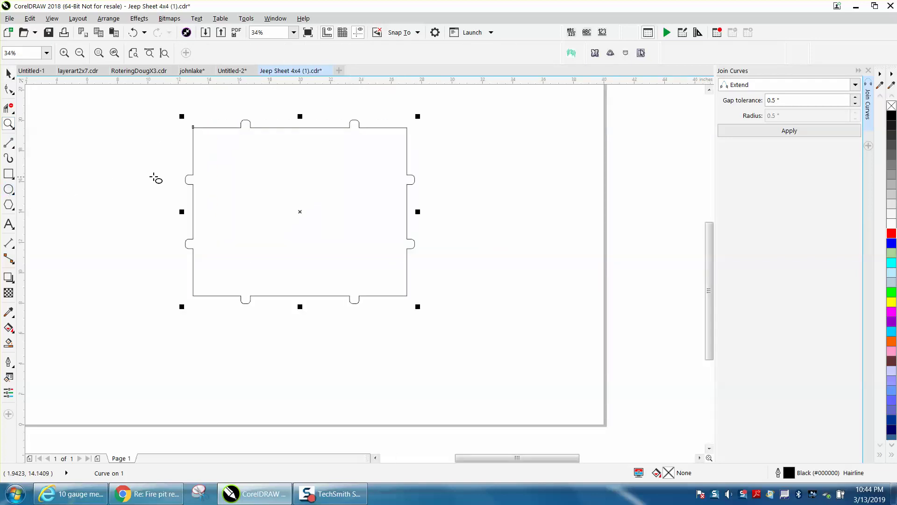
mouse_move(156, 176)
left_mouse_down()
mouse_move(167, 170)
mouse_move(156, 177)
mouse_move(164, 179)
left_mouse_up()
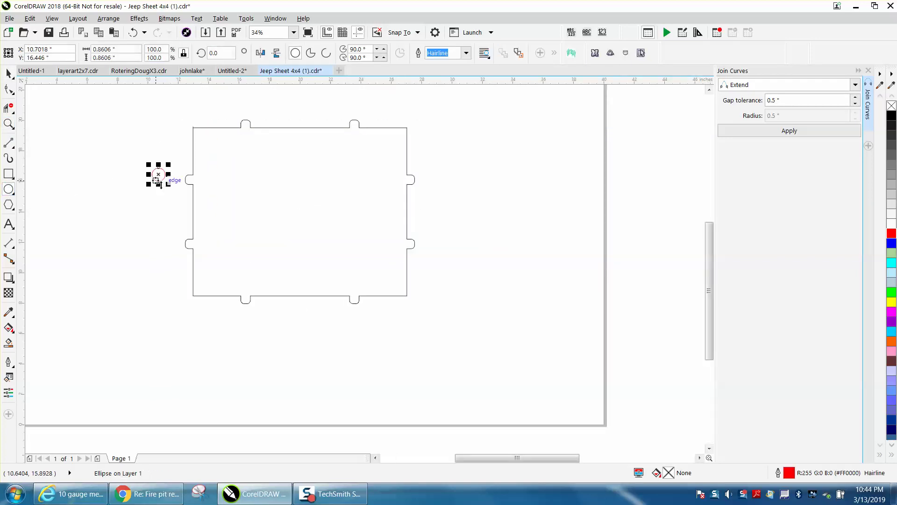
key("space")
left_click_drag(167, 176, 200, 138)
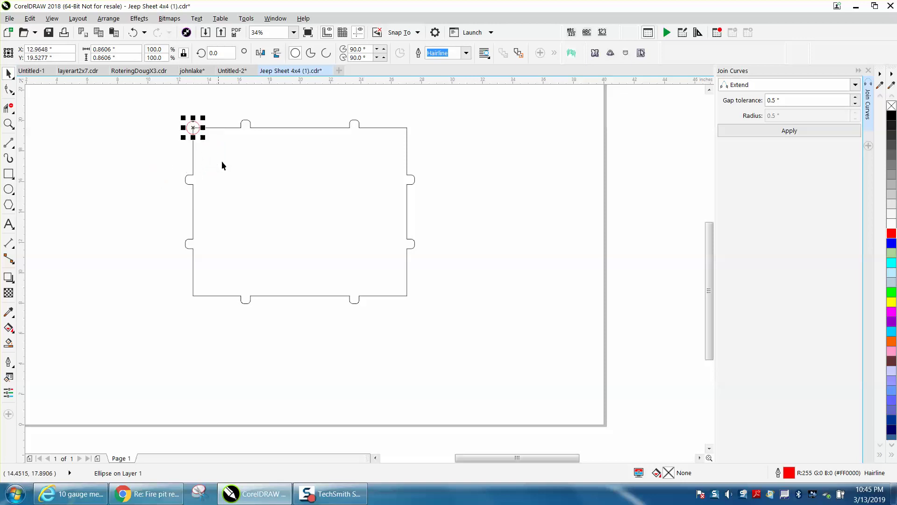
left_click(128, 144)
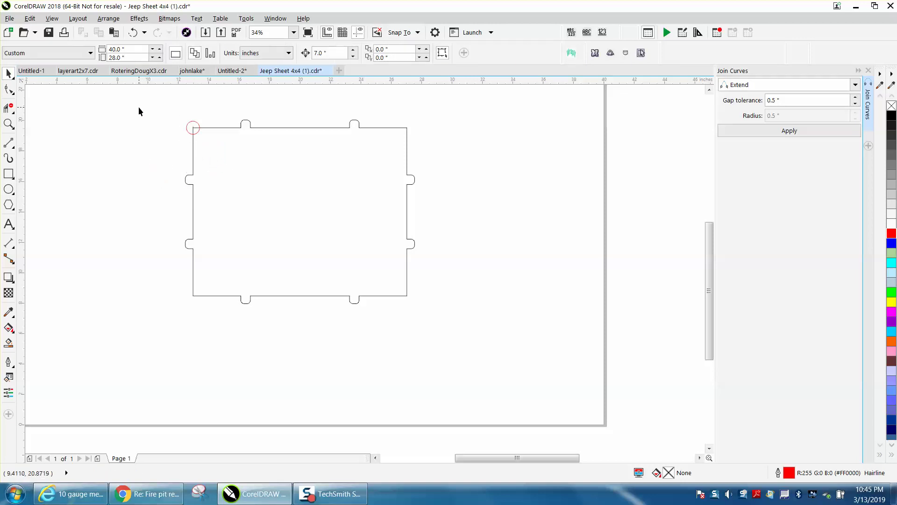
Step: Set the nudge distance to 3 inches and build a row of circles 3 inches apart
left_click(326, 54)
left_click_drag(319, 55, 313, 54)
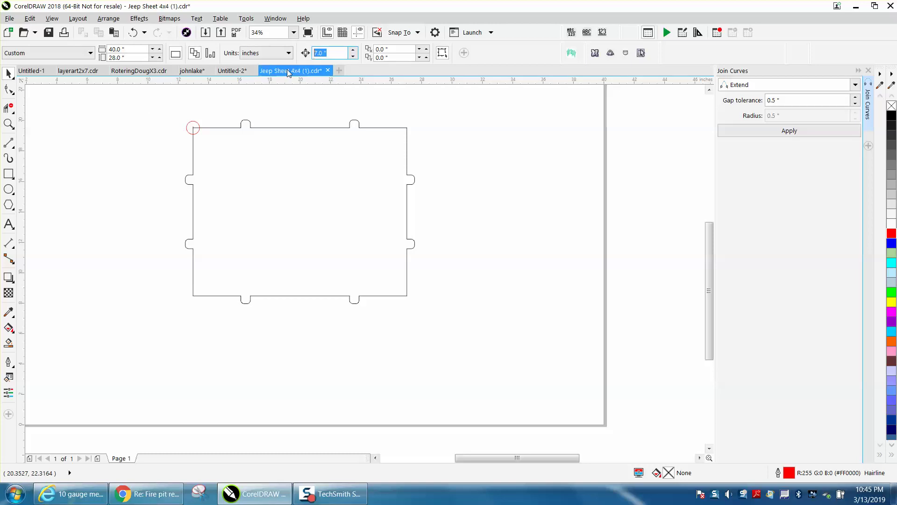
type("3")
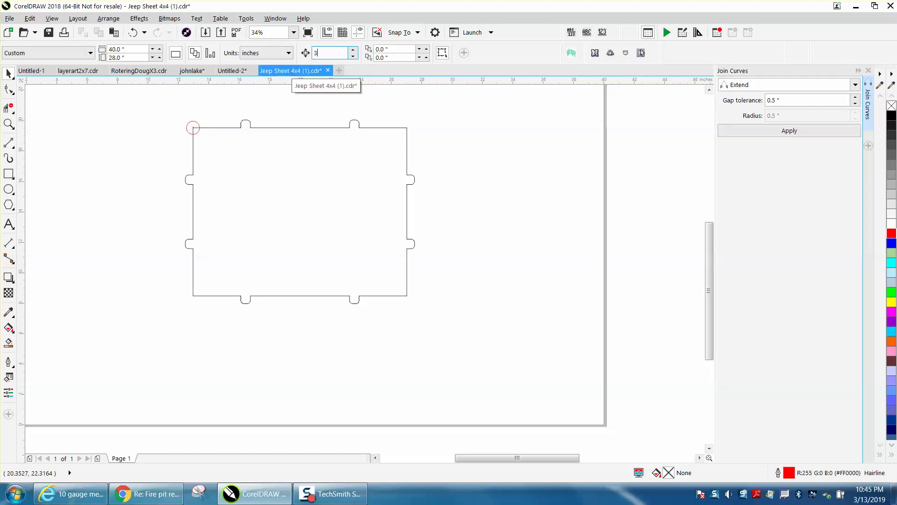
left_click(197, 135)
left_click(202, 130)
left_click(197, 125)
key("Down")
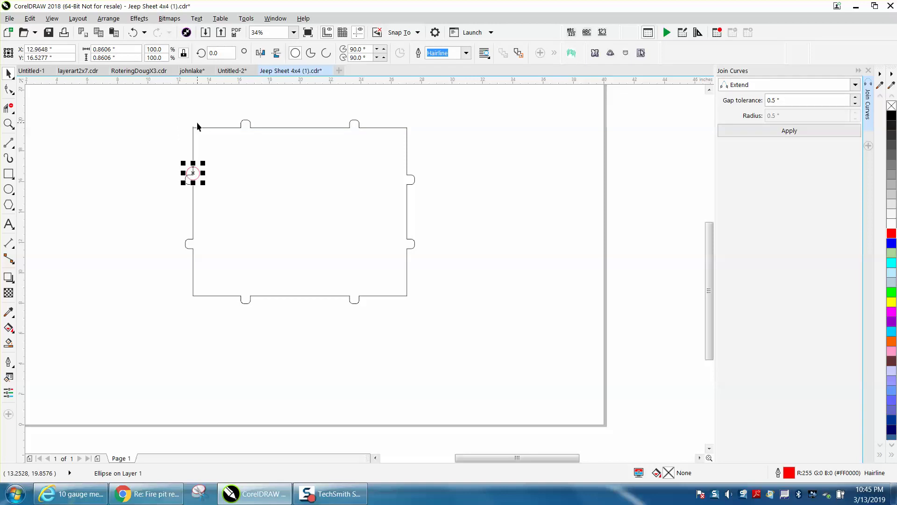
key("Right")
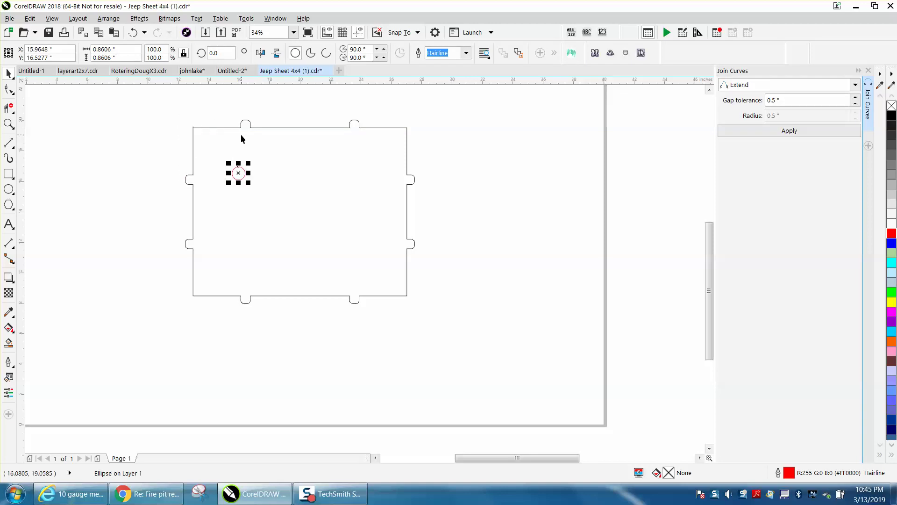
key("ctrl+d")
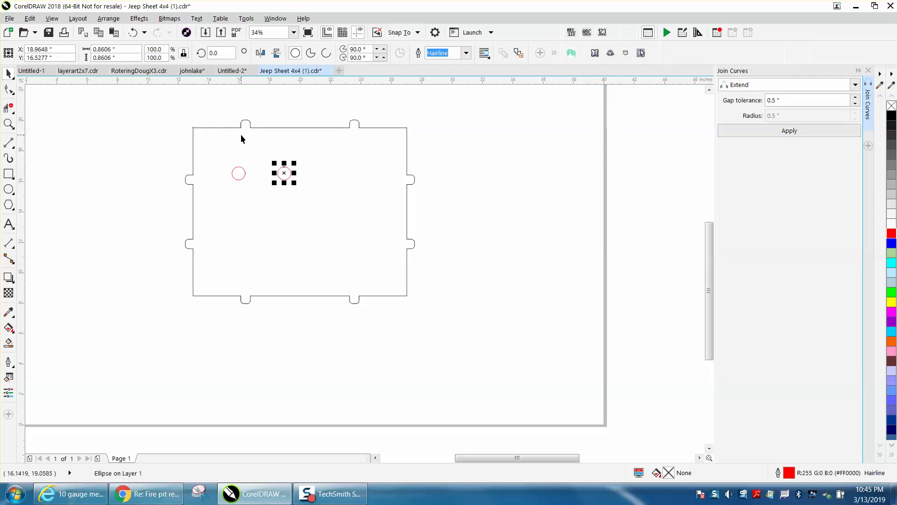
key("ctrl+d")
key("ctrl+d")
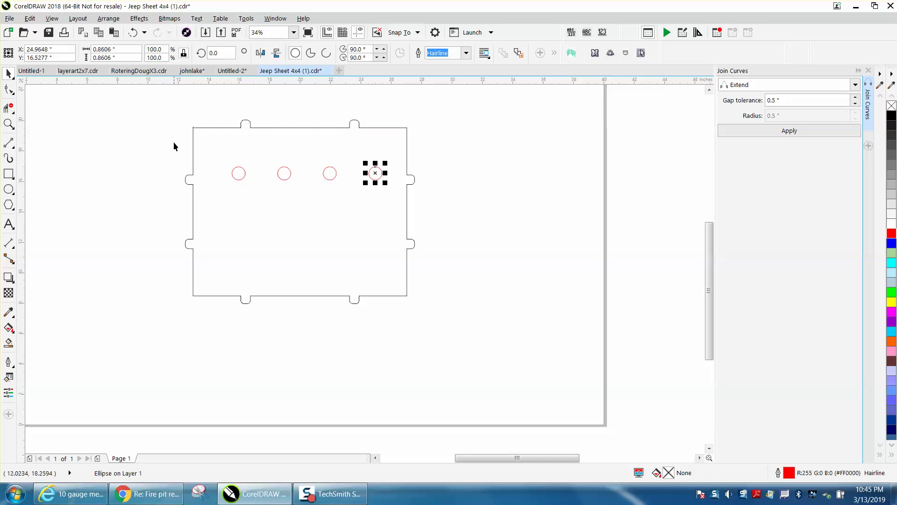
Step: Copy the row into three rows, group all 12 circles, and centre the group on the page
left_click_drag(173, 142, 395, 209)
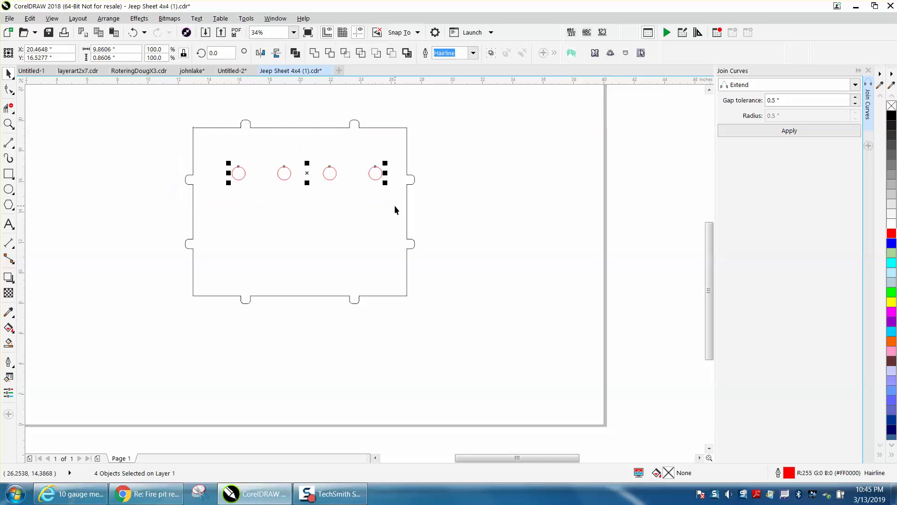
key("ctrl+d")
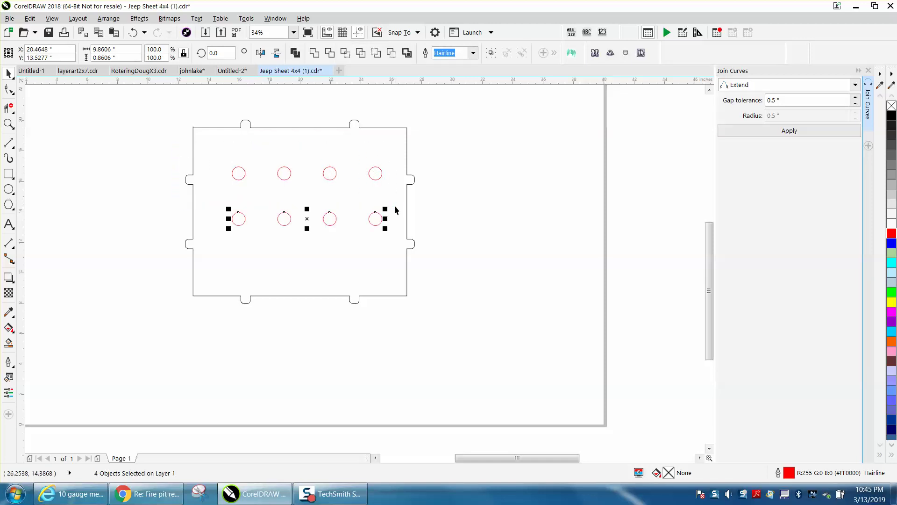
key("ctrl+d")
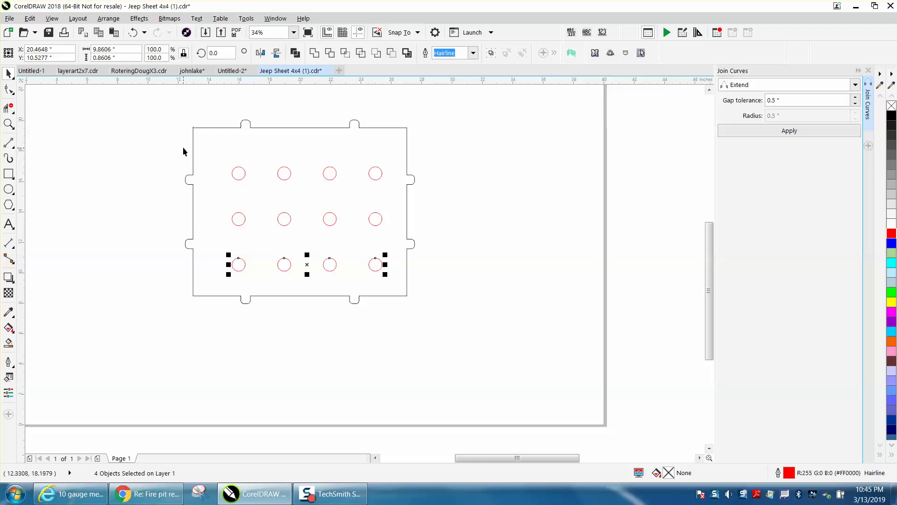
left_click_drag(183, 148, 392, 280)
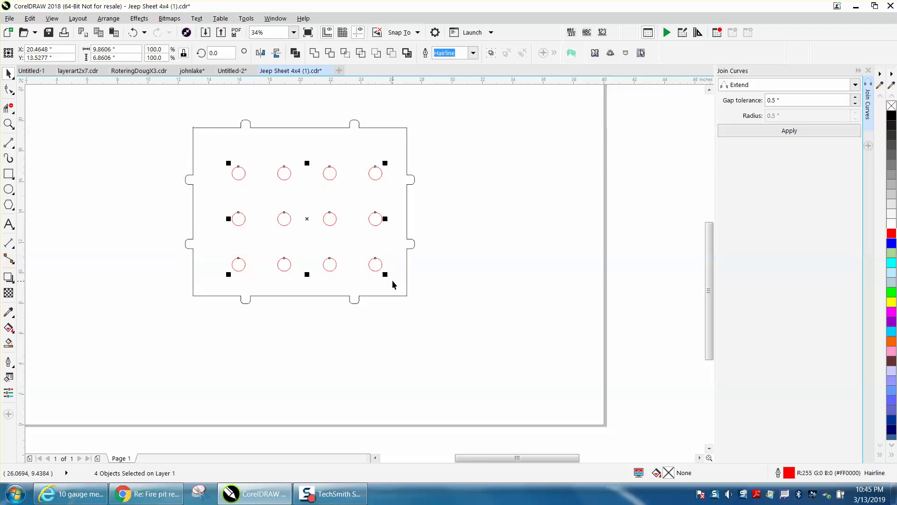
left_click(108, 18)
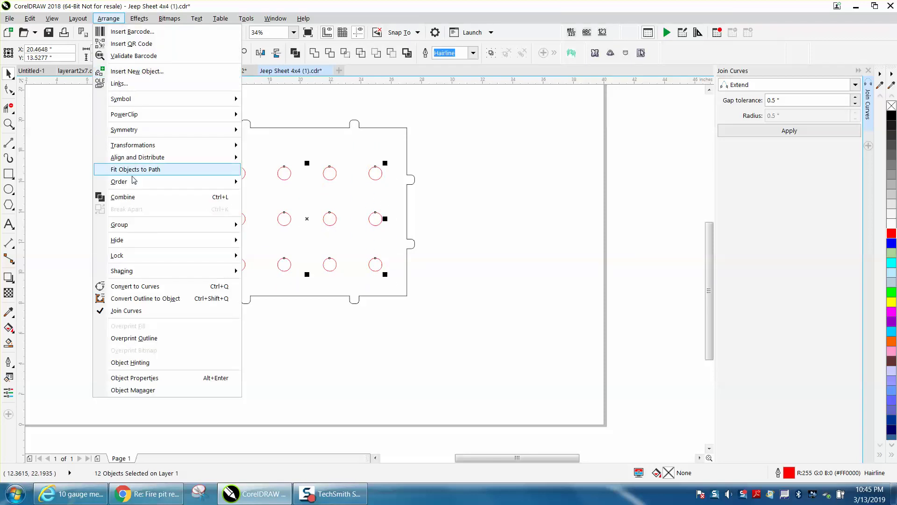
mouse_move(135, 224)
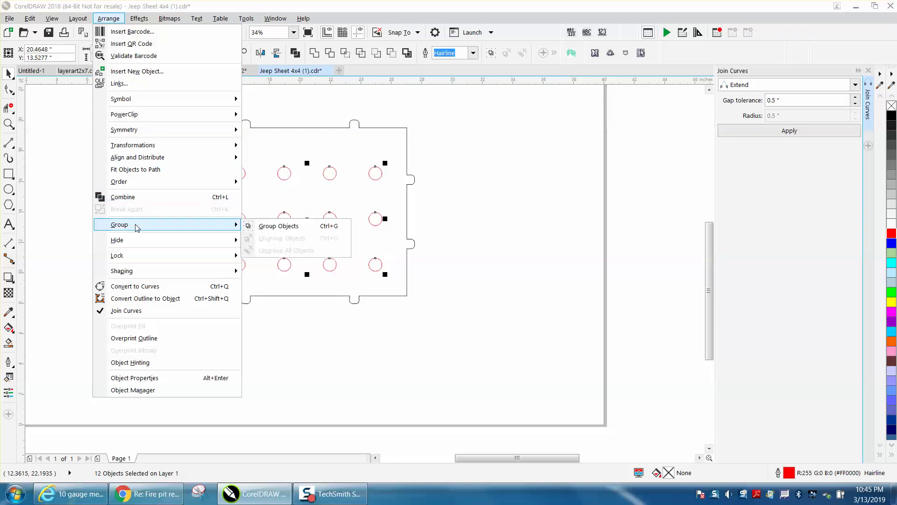
left_click(262, 231)
key("p")
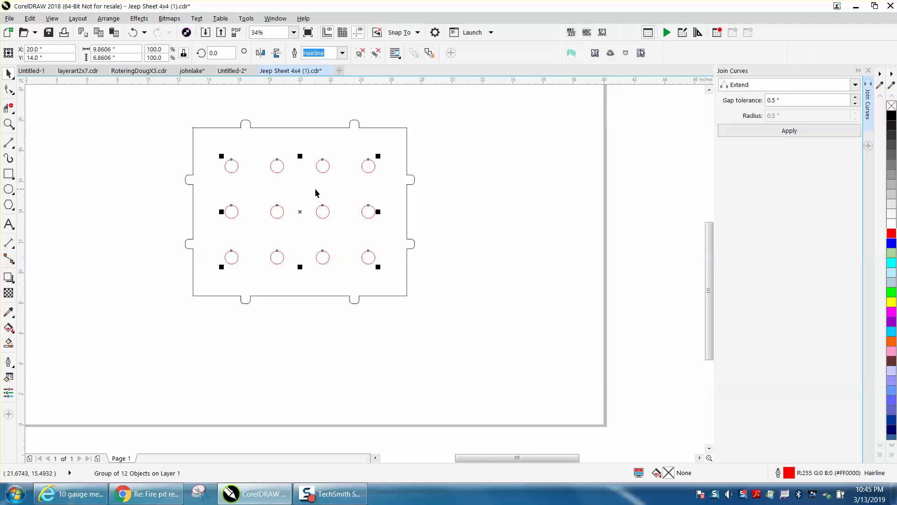
scroll(318, 190, "down", 5)
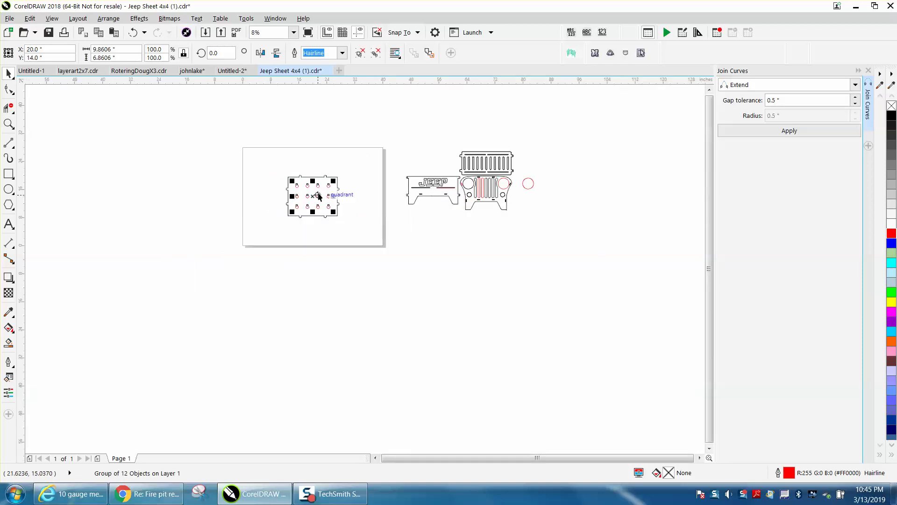
left_click(8, 124)
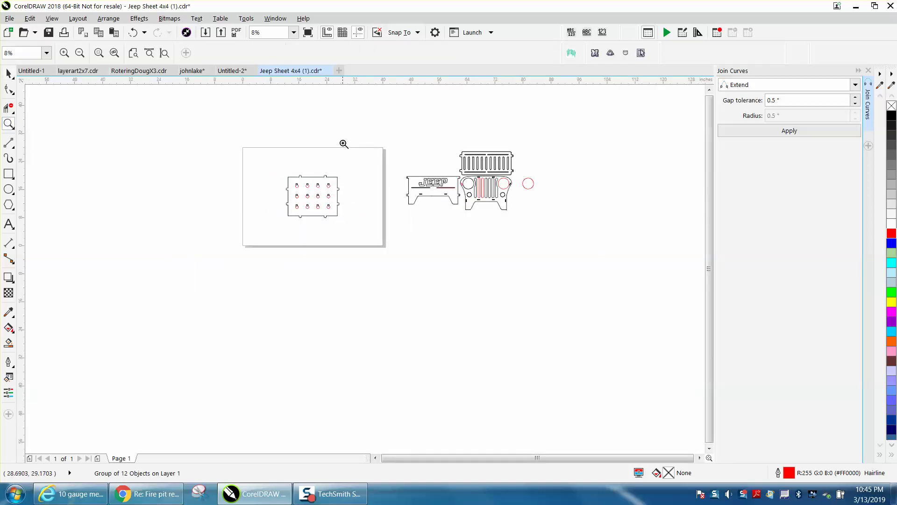
left_click_drag(520, 201, 521, 202)
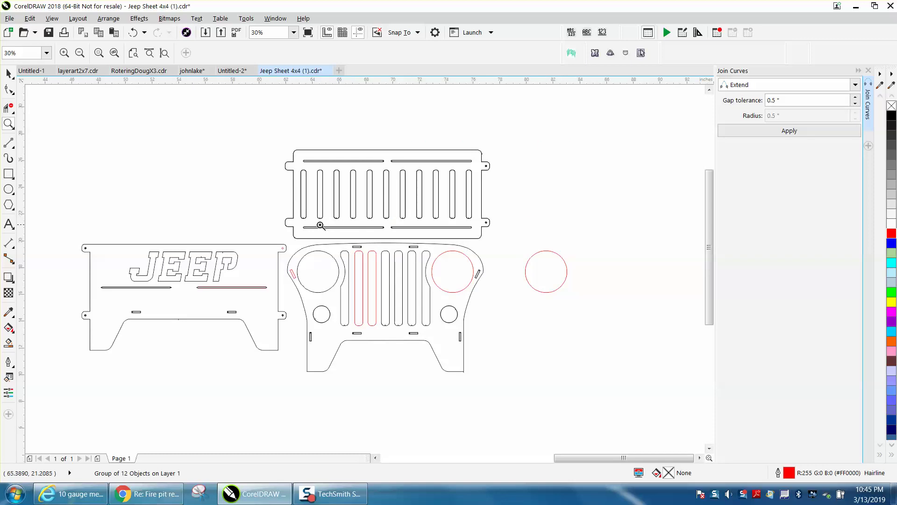
Step: Mirror the left headlight's red slot horizontally and place a copy over the right headlight slot
left_click_drag(282, 248, 523, 342)
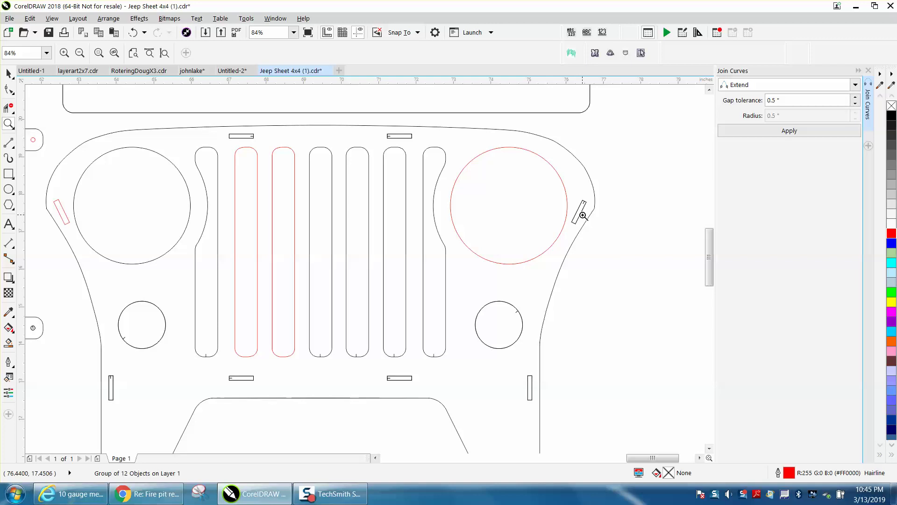
left_click(9, 73)
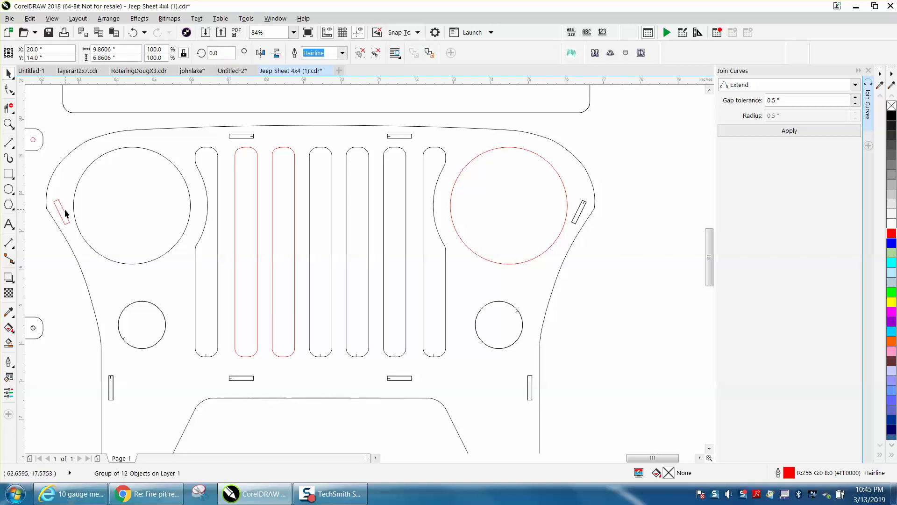
left_click(63, 211)
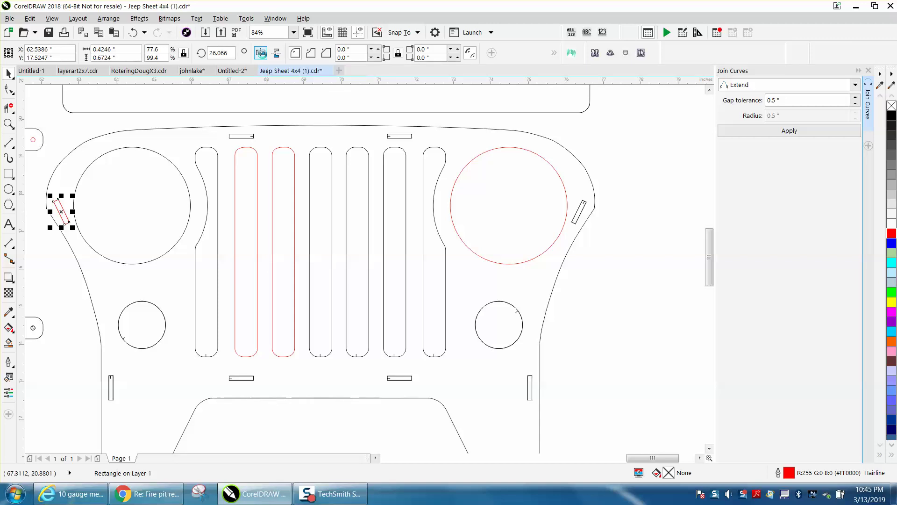
left_click(261, 53)
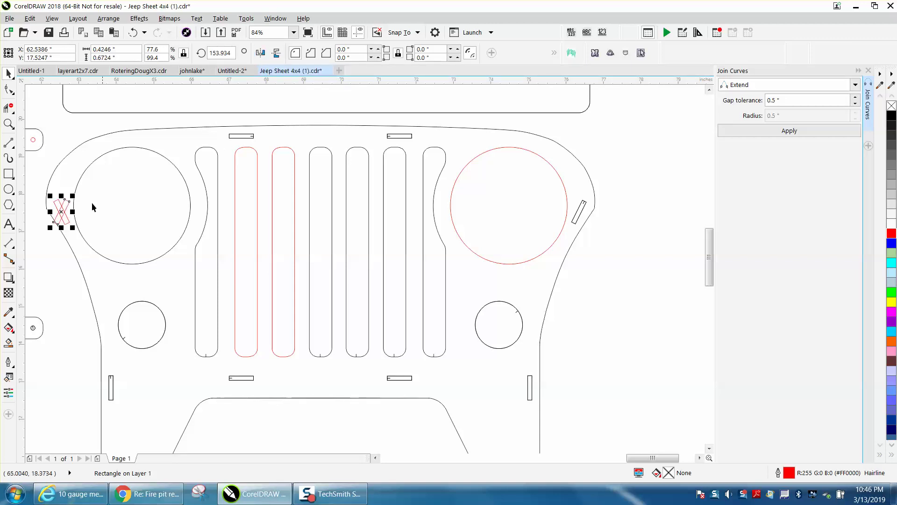
left_click_drag(69, 214, 579, 214)
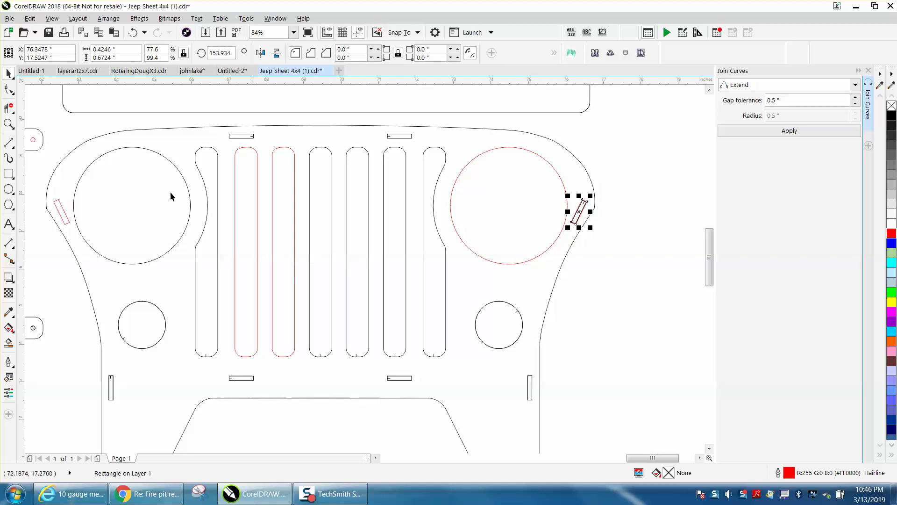
scroll(371, 269, "up", 2)
key("z")
scroll(462, 204, "down", 3)
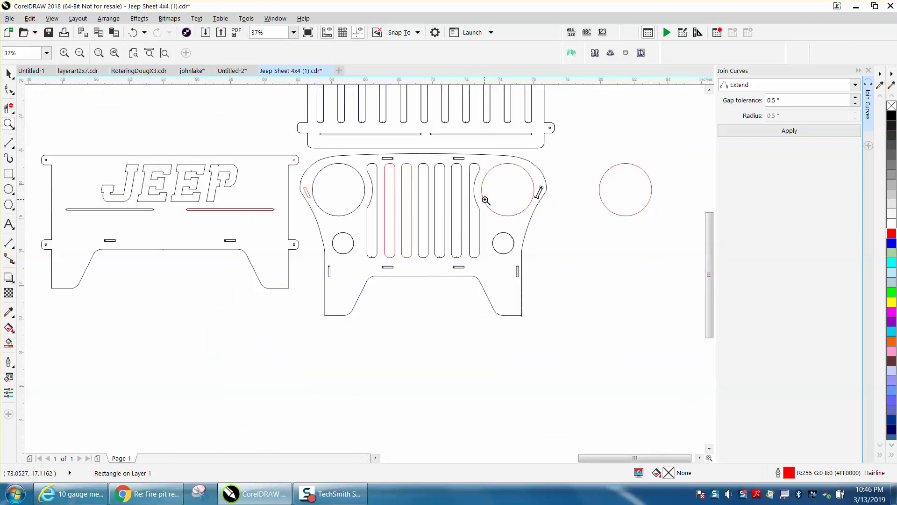
left_click_drag(532, 187, 572, 213)
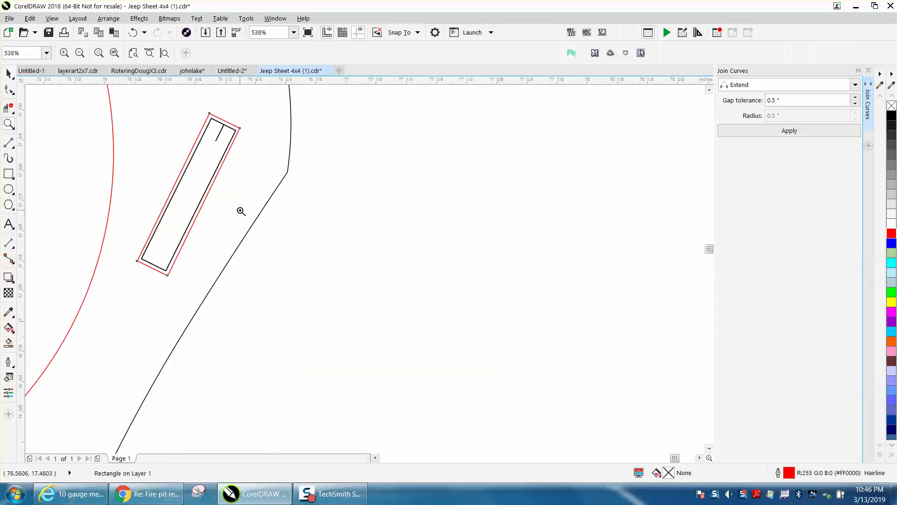
scroll(243, 210, "down", 2)
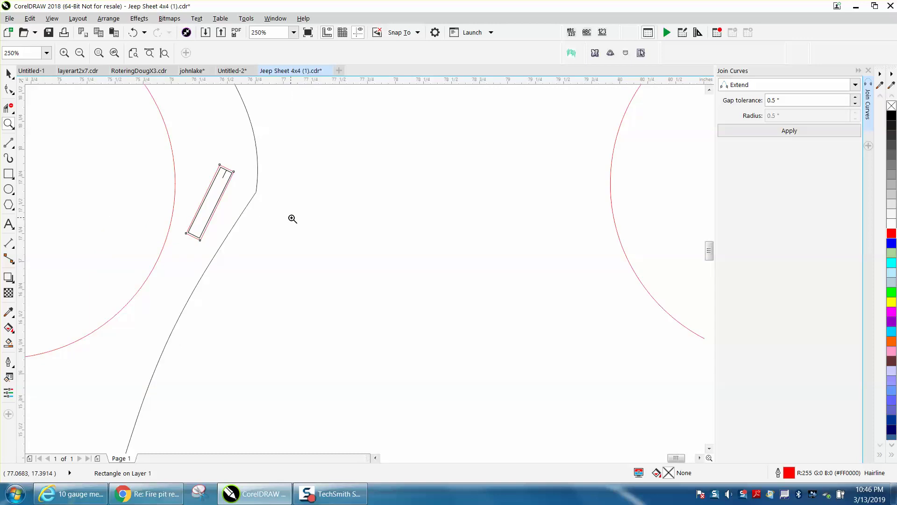
scroll(290, 218, "down", 4)
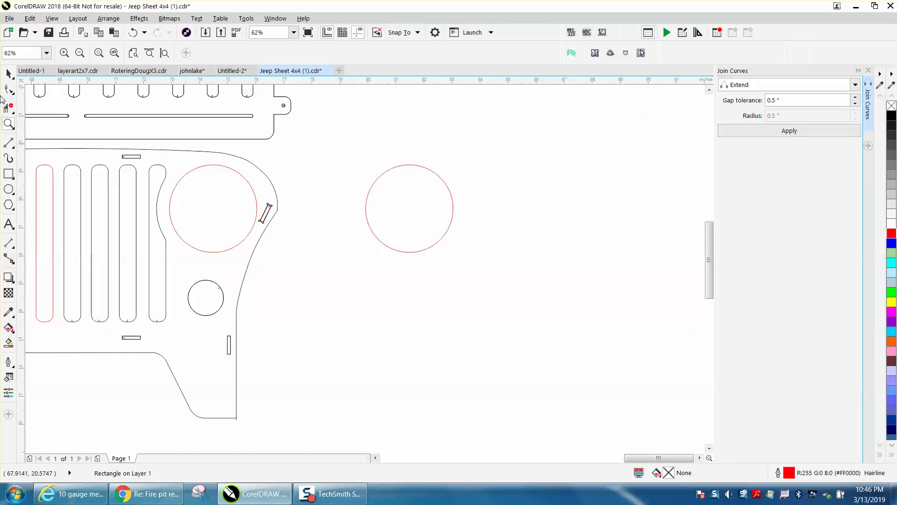
Step: Select the grille's outer curve and give it a red outline from the palette
left_click(7, 73)
left_click(244, 160)
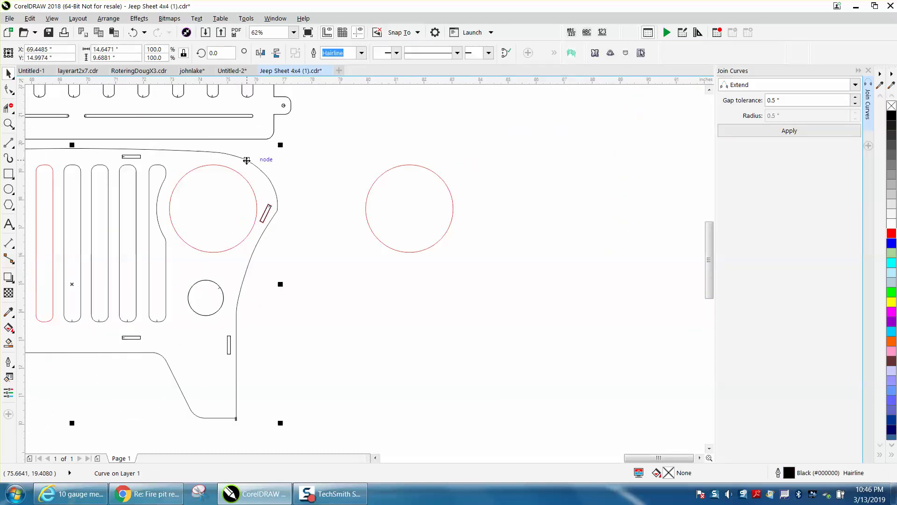
left_click(245, 165)
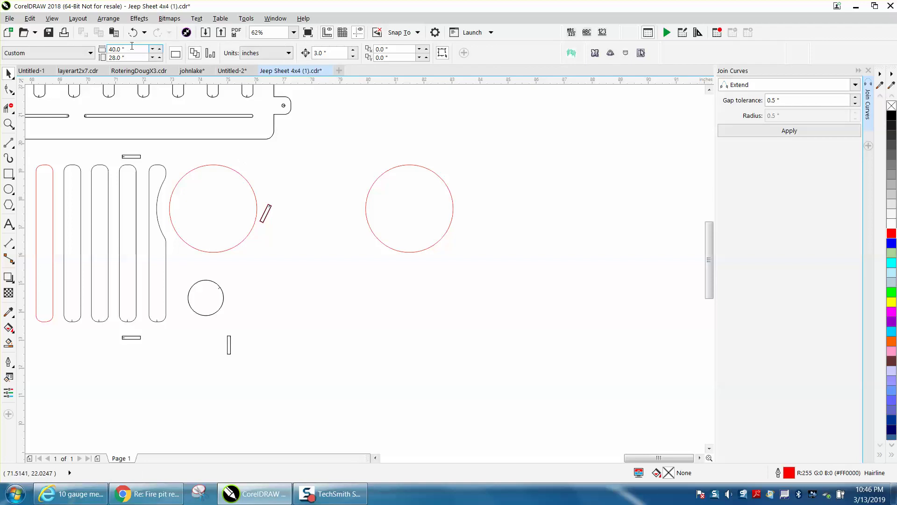
left_click(287, 93)
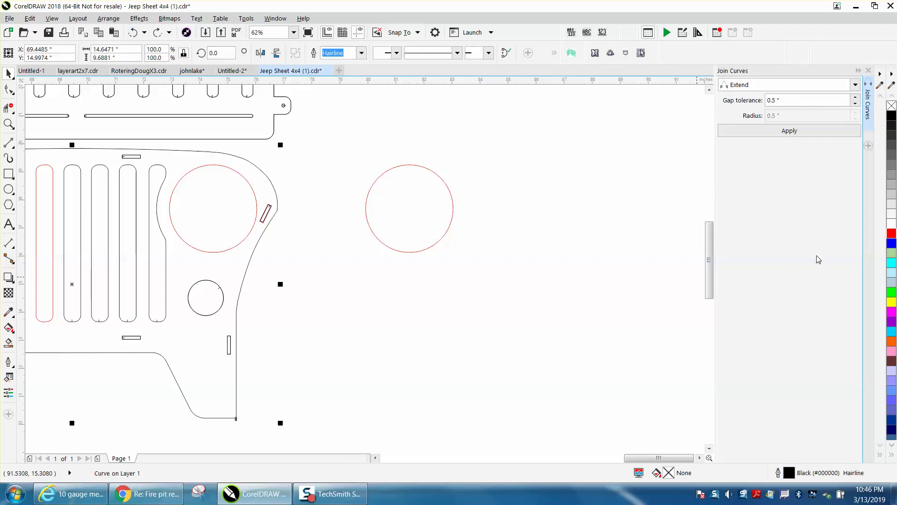
right_click(892, 233)
scroll(467, 317, "down", 2)
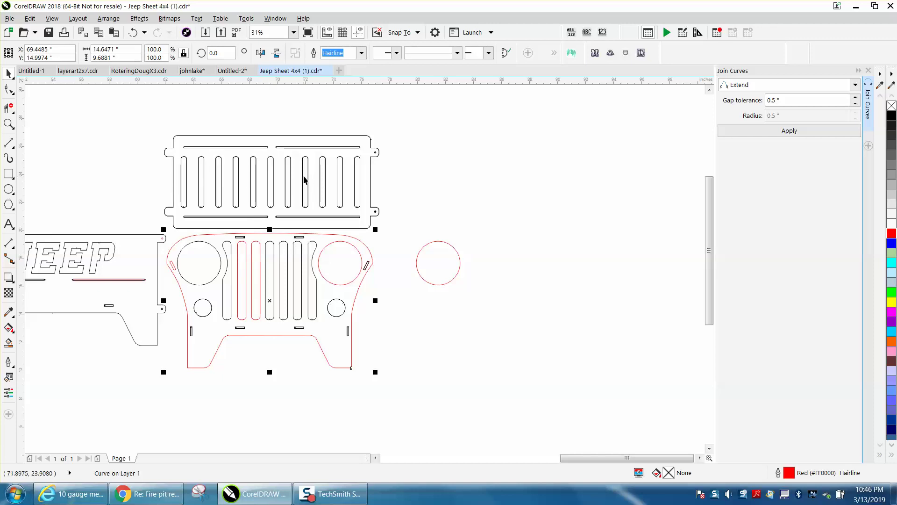
scroll(297, 185, "down", 2)
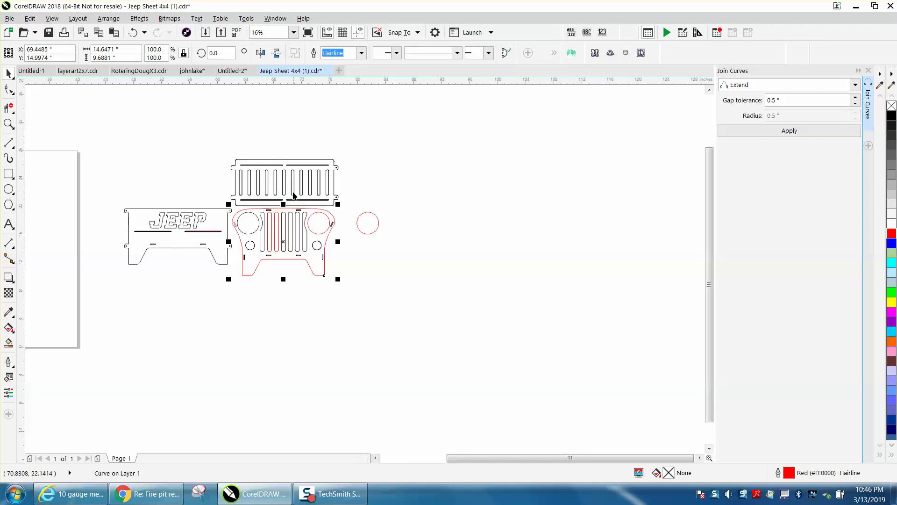
Step: Zoom in on the upper slotted panel and select its first slot
left_click(9, 124)
left_click_drag(241, 164, 332, 208)
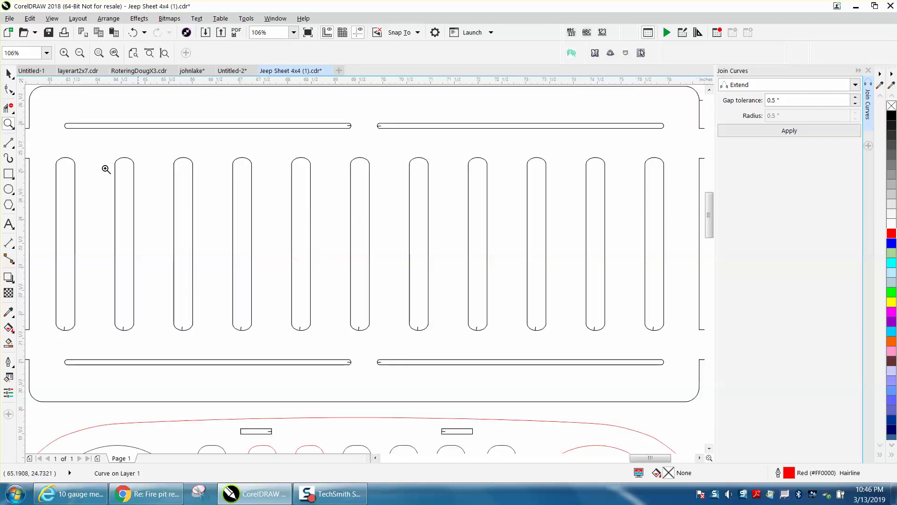
key("space")
left_click(64, 162)
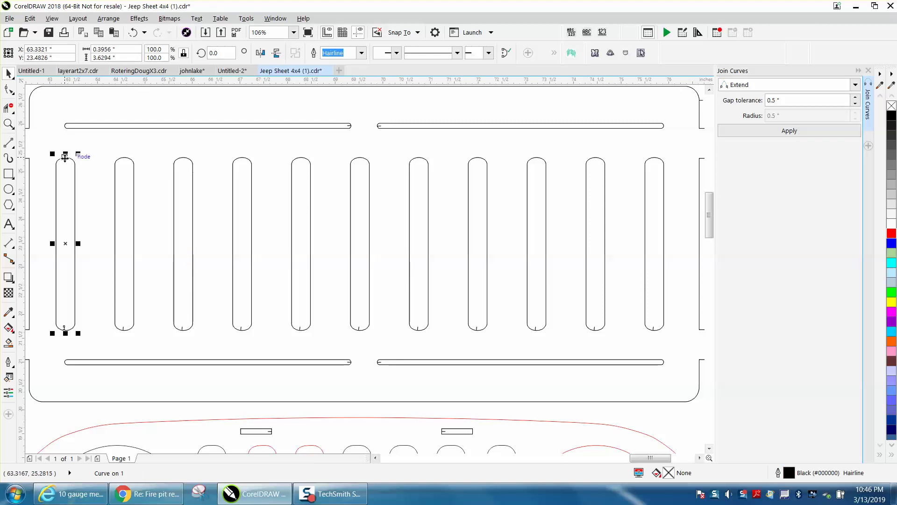
left_click(38, 158)
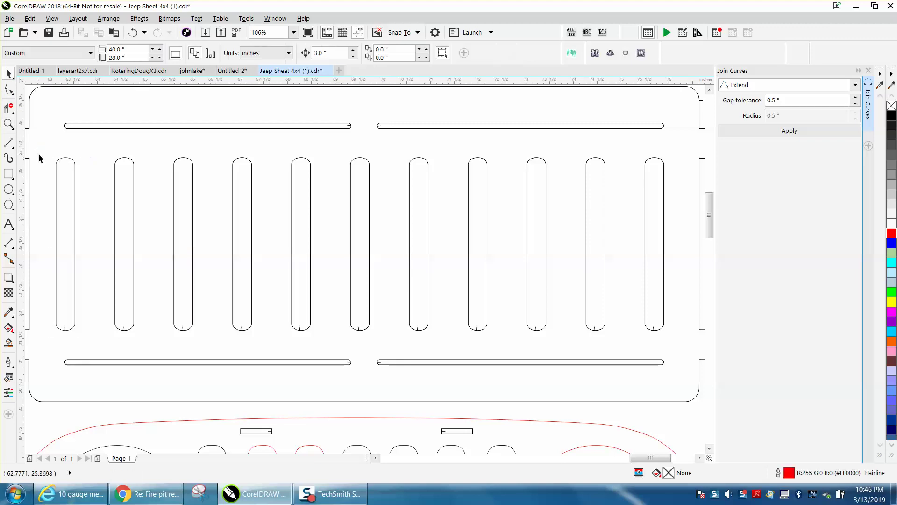
left_click(65, 159)
Step: Reduce the first slot's nodes at strength 3, leaving 7 nodes
key("F10")
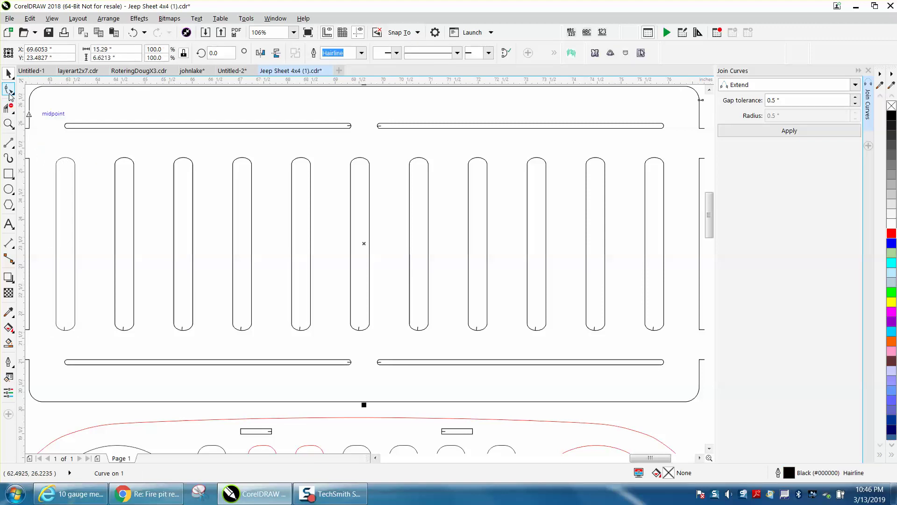
left_click(73, 161)
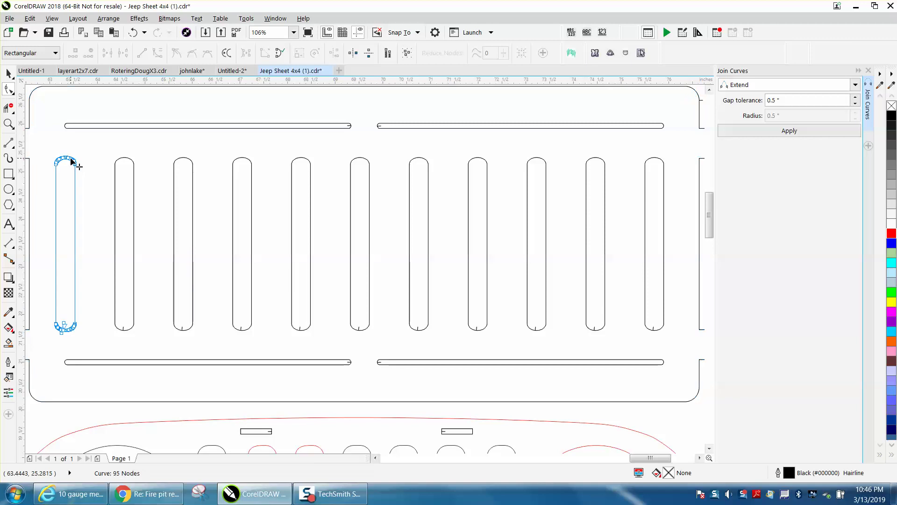
left_click_drag(43, 143, 99, 335)
left_click(490, 53)
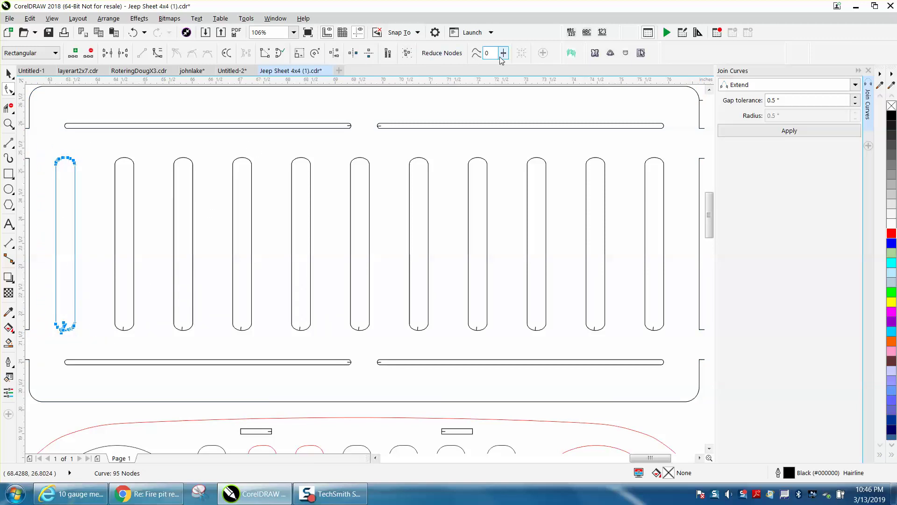
type("3")
key("Return")
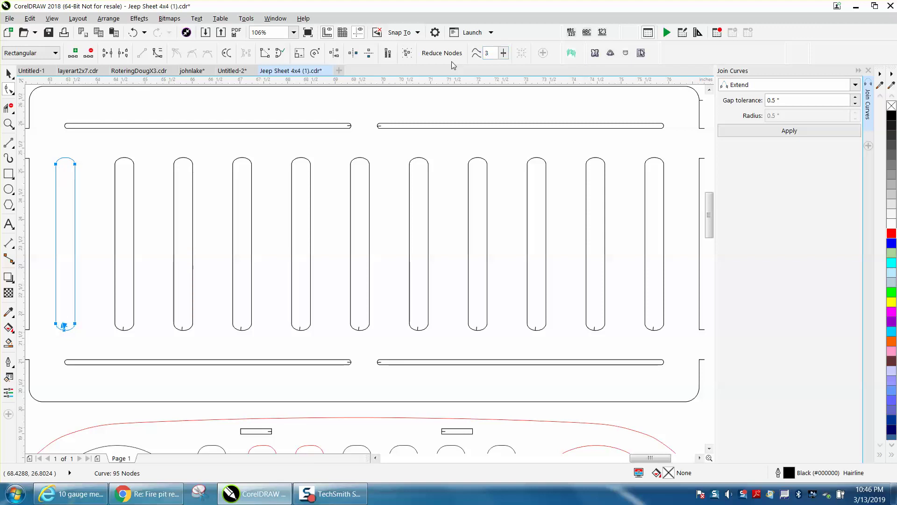
left_click(8, 73)
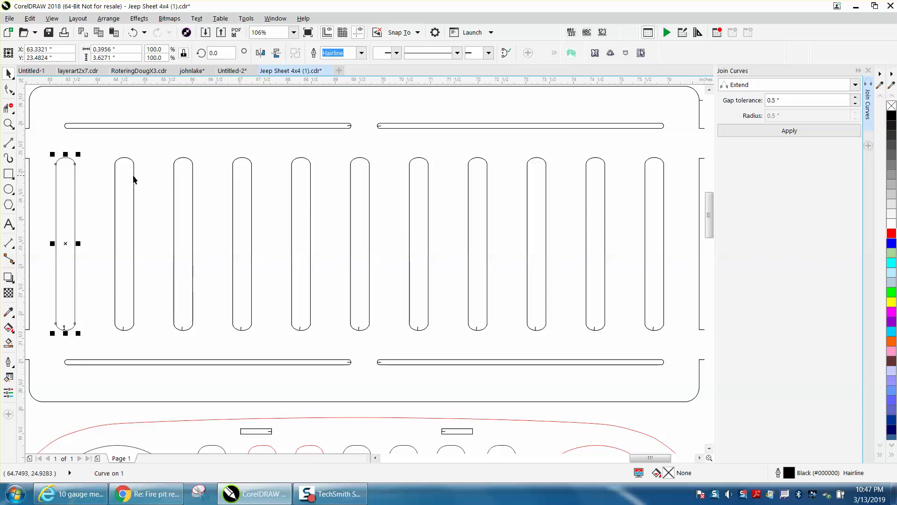
left_click(102, 153)
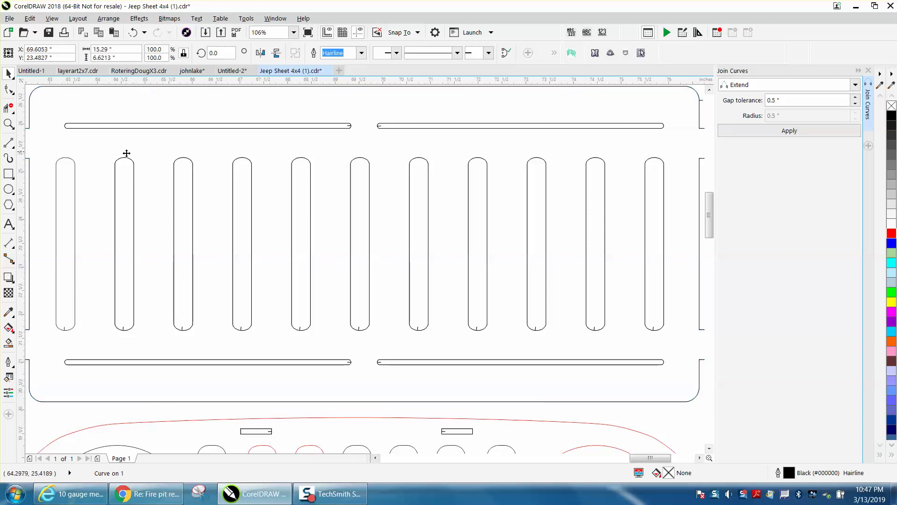
scroll(126, 153, "down", 2)
Step: Delete 22 of the panel's slots and copy the remaining slot to the panel's right side
left_click_drag(448, 150, 449, 161)
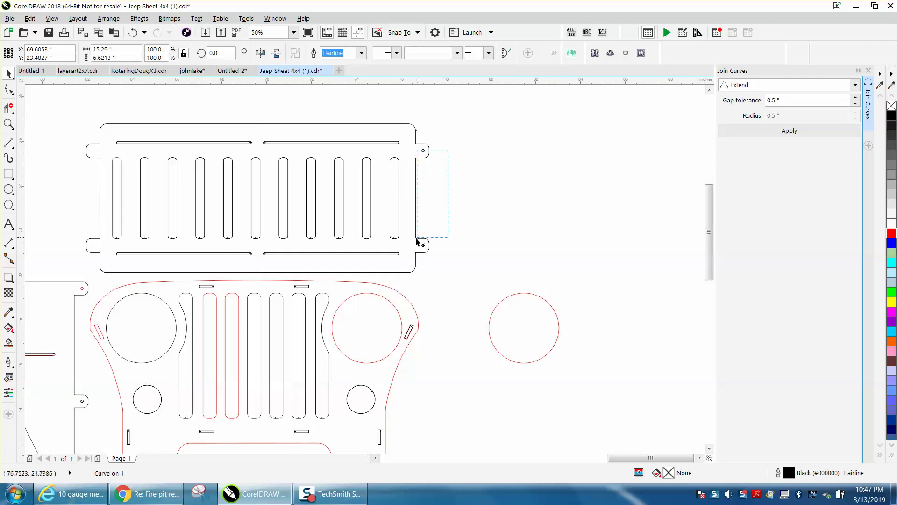
left_click_drag(417, 241, 133, 252)
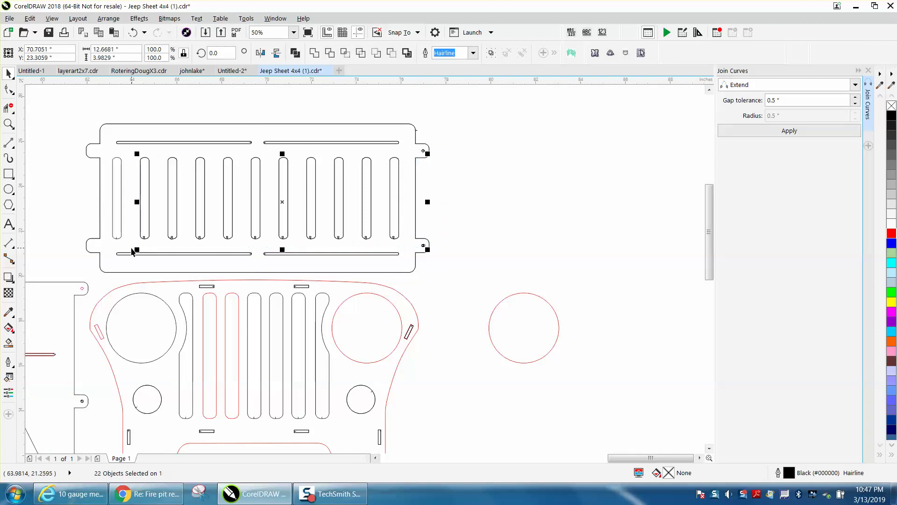
key("Delete")
left_click(121, 208)
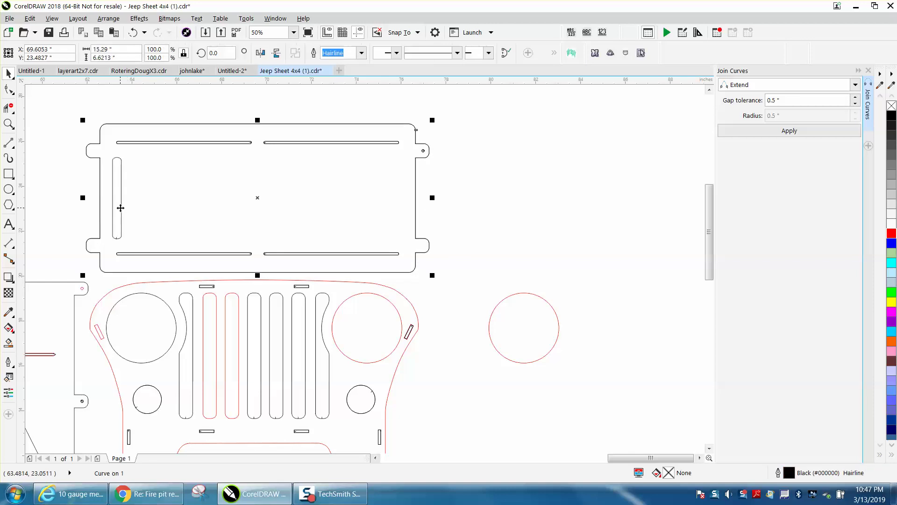
left_click_drag(65, 151, 150, 240)
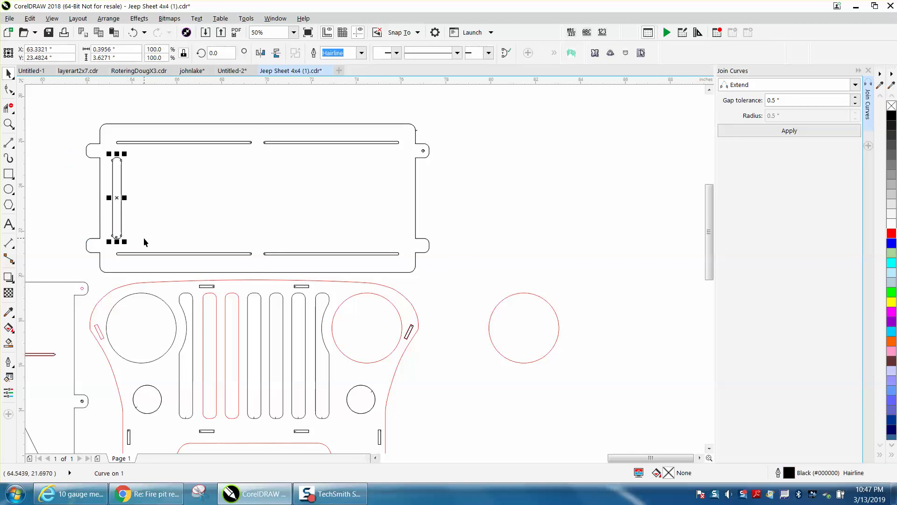
left_click_drag(125, 198, 417, 202)
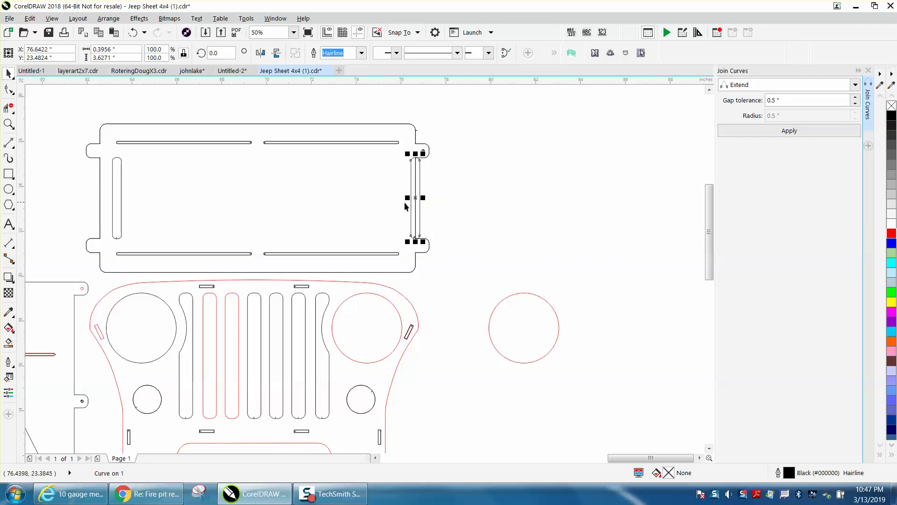
Step: Move the left vertical slot toward the frame edge, undoing a trial 3-inch nudge
left_click(119, 198)
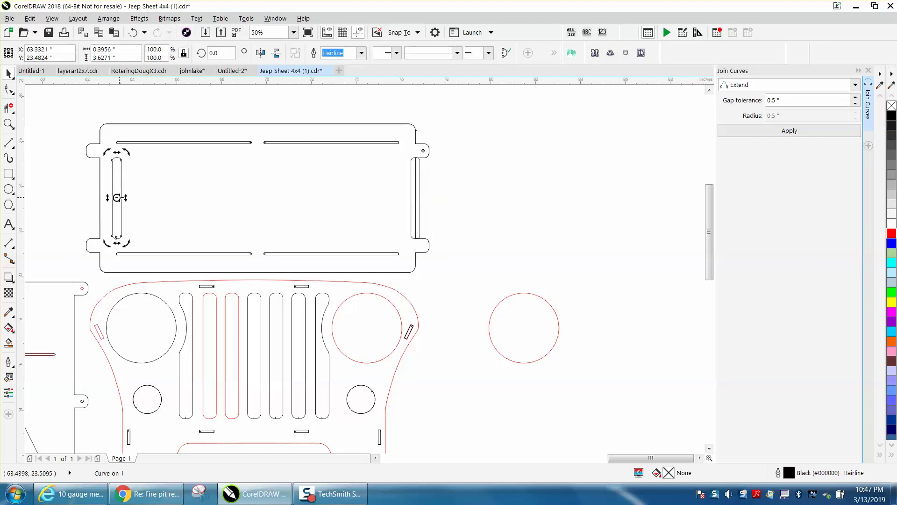
left_click_drag(116, 198, 99, 199)
left_click(88, 203)
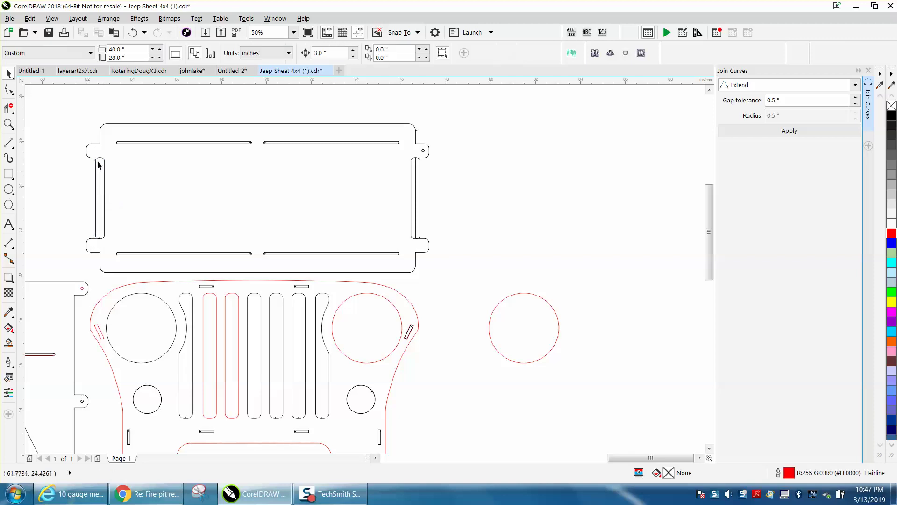
left_click(103, 187)
left_click(94, 195)
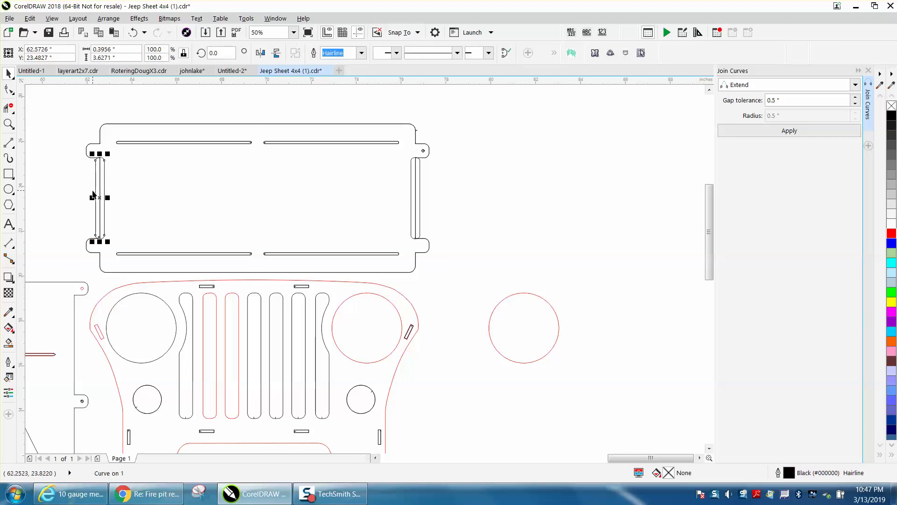
key("Right")
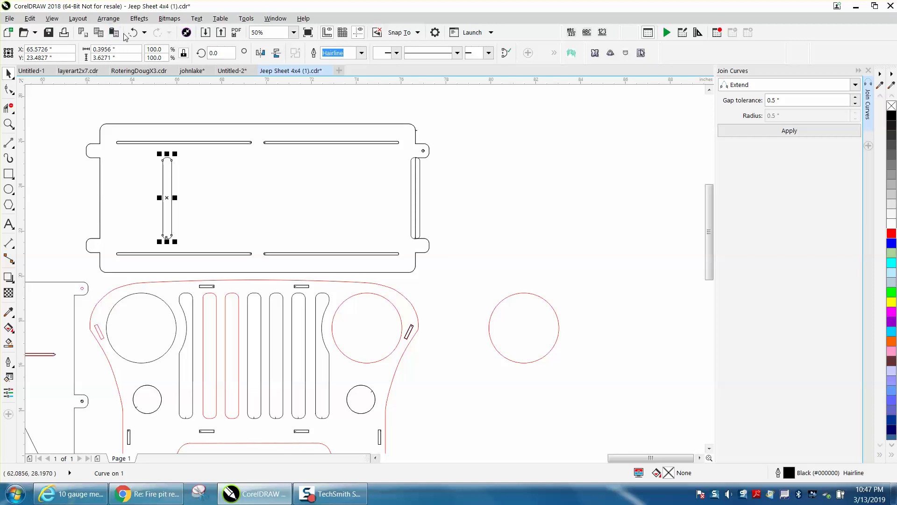
key("ctrl+z")
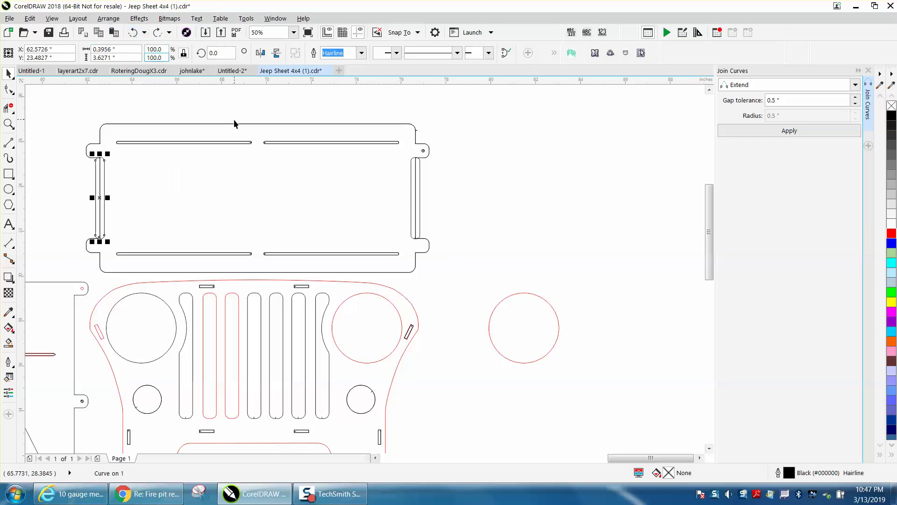
left_click(234, 105)
Step: Set the nudge distance to 1", nudge the left slot right and the right slot left, then select both
double_click(336, 53)
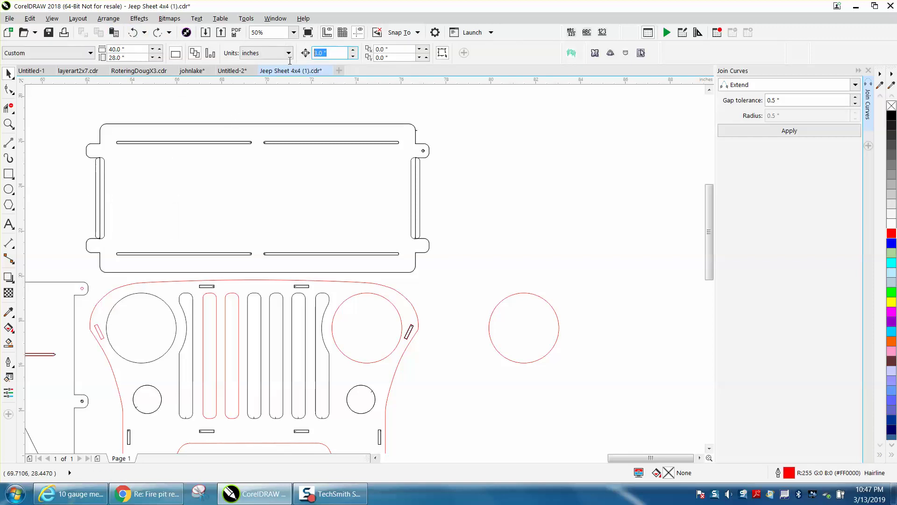
type("1")
left_click_drag(60, 152, 152, 253)
key("Right")
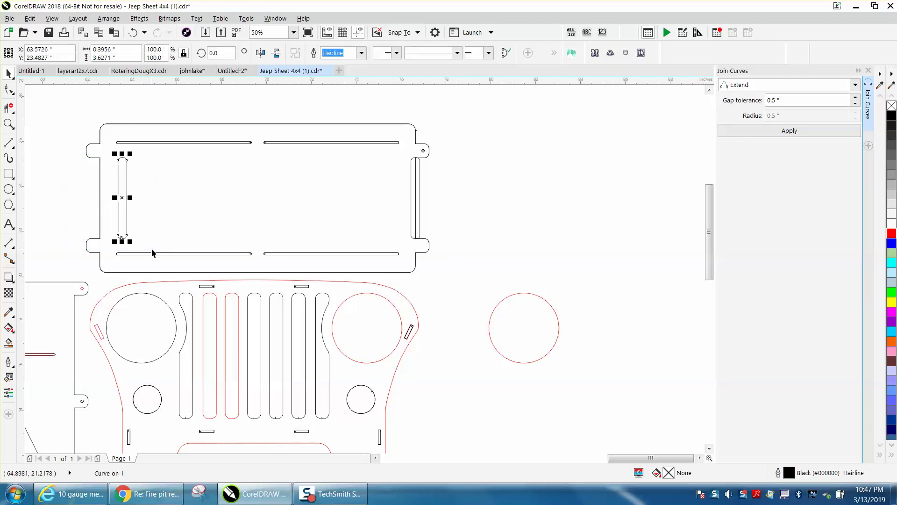
left_click_drag(446, 154, 386, 255)
key("Left")
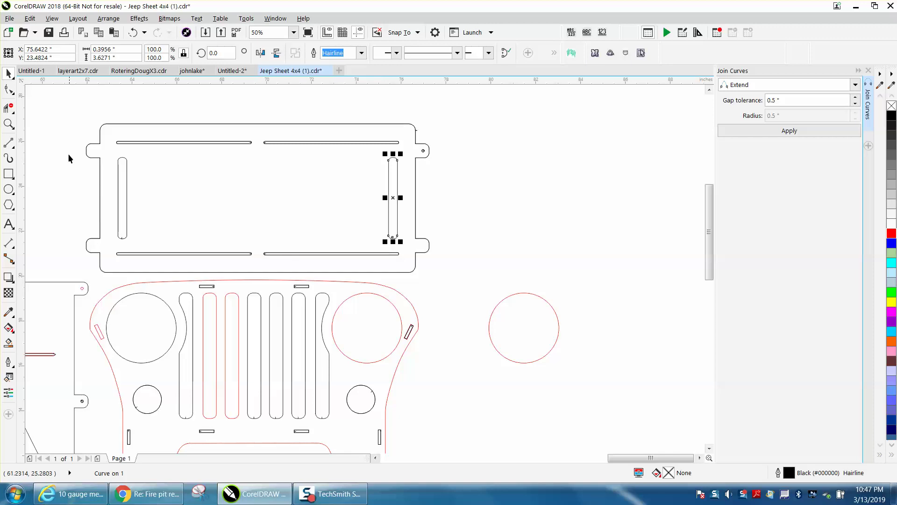
left_click_drag(70, 149, 413, 247)
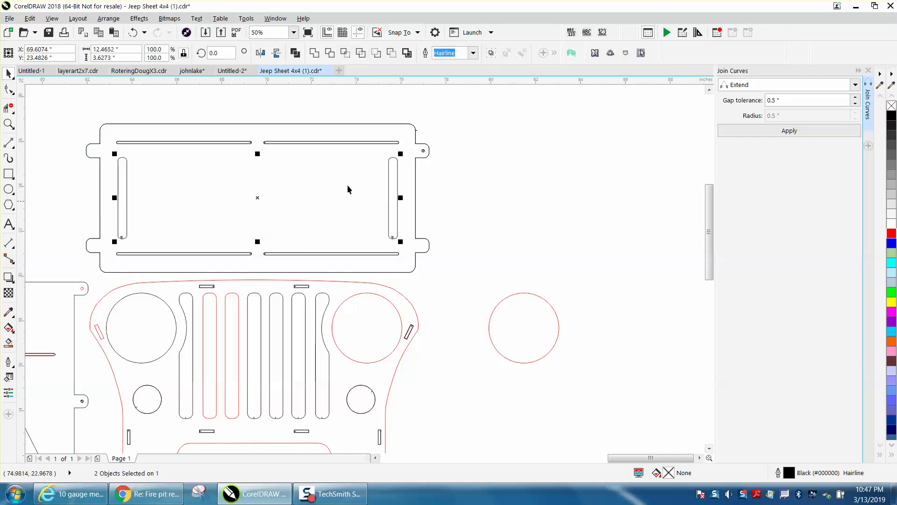
left_click(140, 18)
Step: Blend the two end slots with 8 steps, replacing an undone six-step blend
left_click(156, 85)
key("F3")
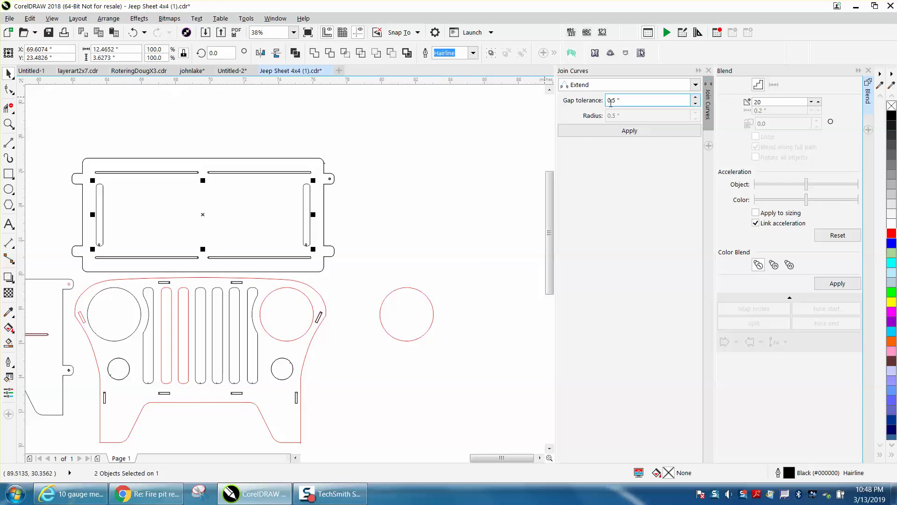
left_click(709, 71)
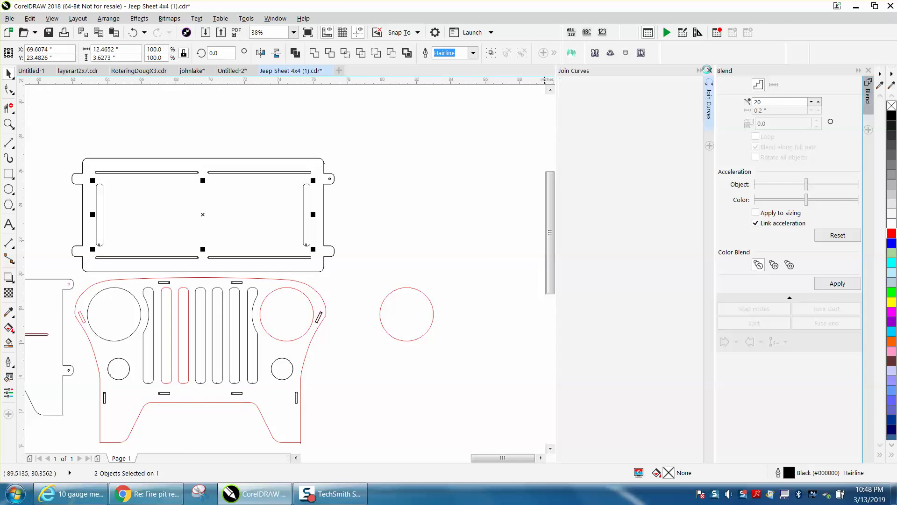
double_click(772, 102)
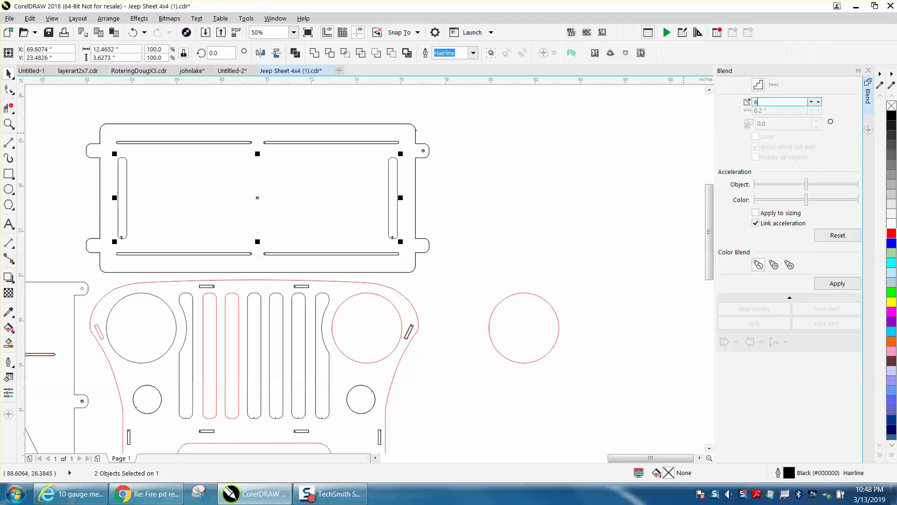
left_click(840, 284)
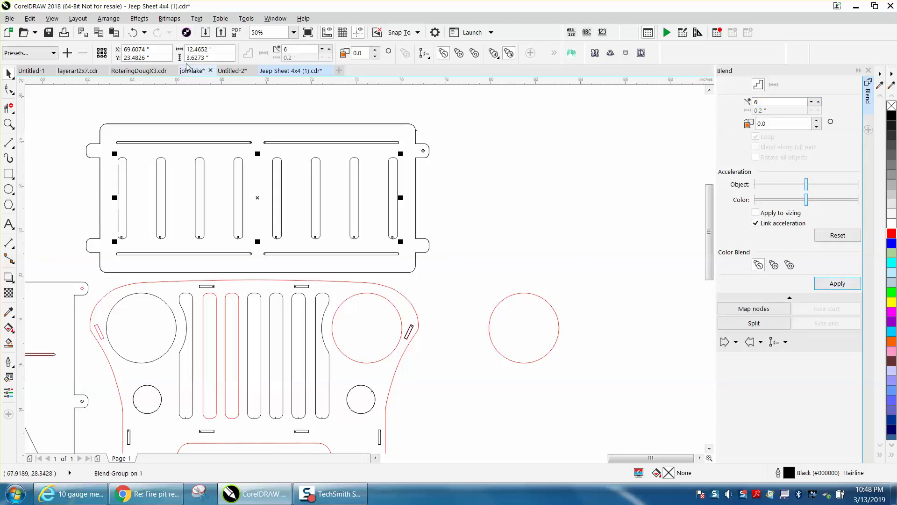
left_click(133, 32)
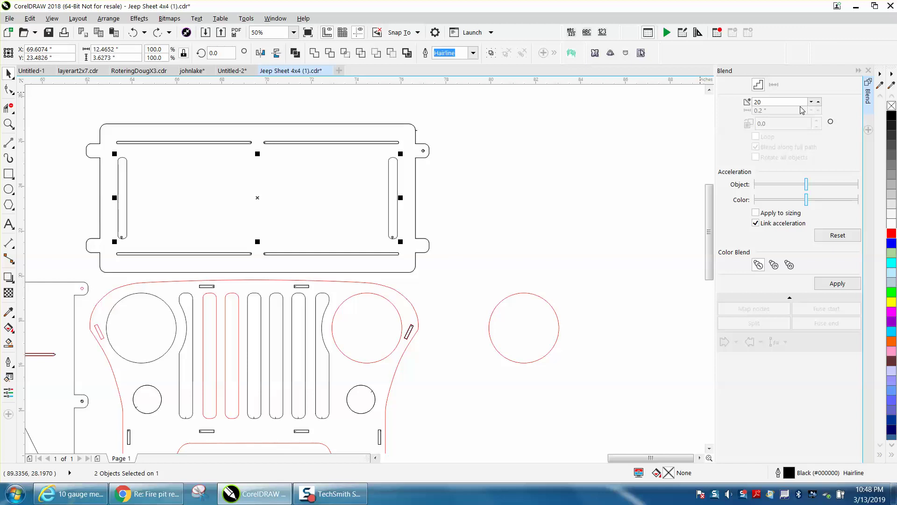
left_click_drag(794, 102, 735, 103)
type("8")
left_click(836, 283)
left_click(501, 182)
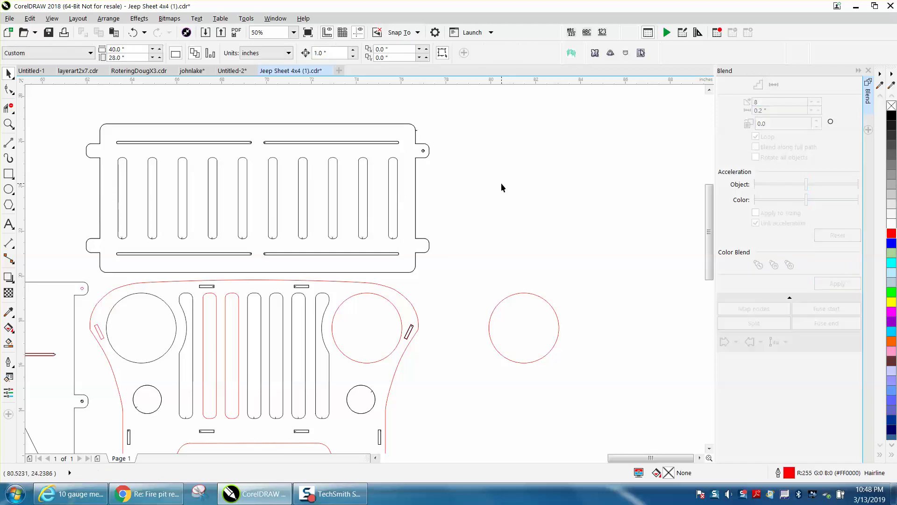
Step: Zoom in on the slot bottoms and smear the blended slots' edges, redoing the warp after an undo
left_click(8, 124)
left_click_drag(96, 211, 209, 251)
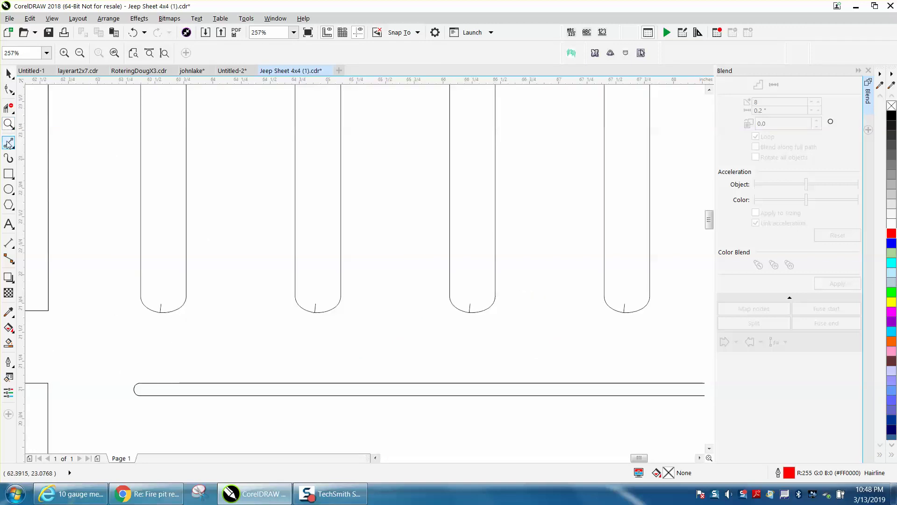
left_click(8, 111)
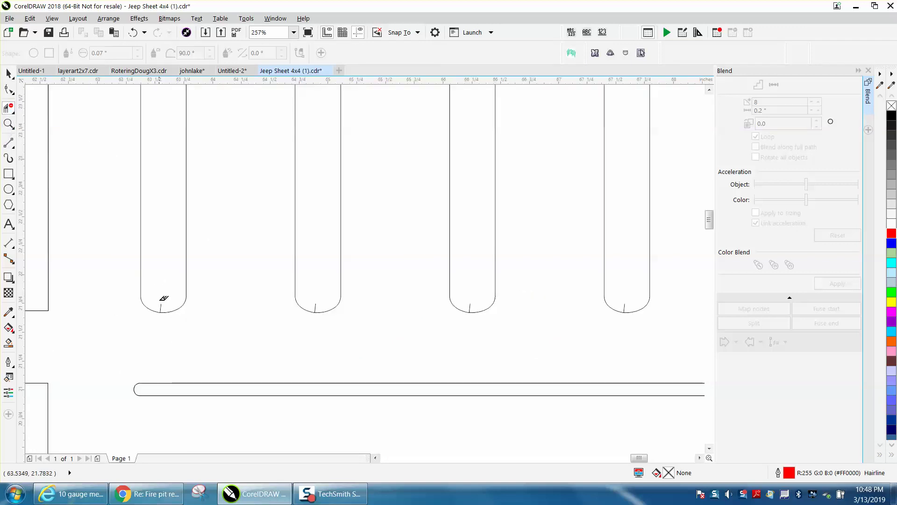
left_click(162, 302)
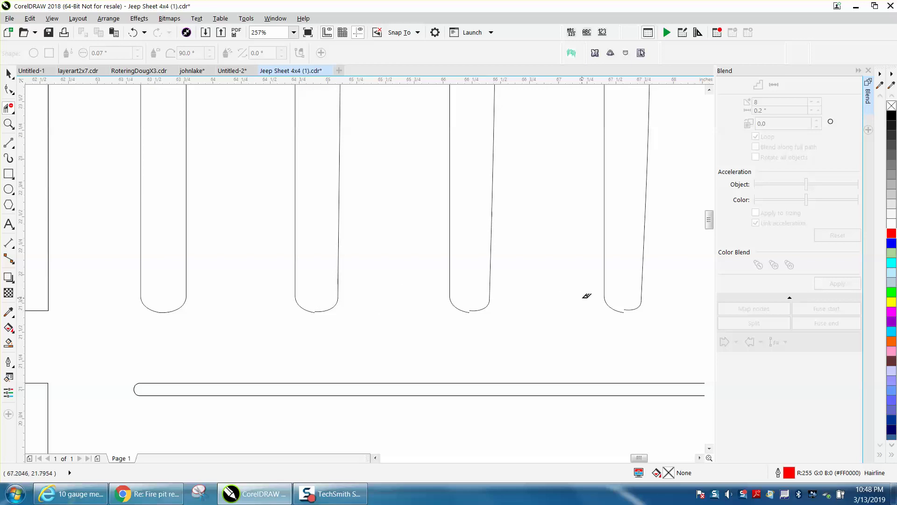
scroll(587, 295, "down", 4)
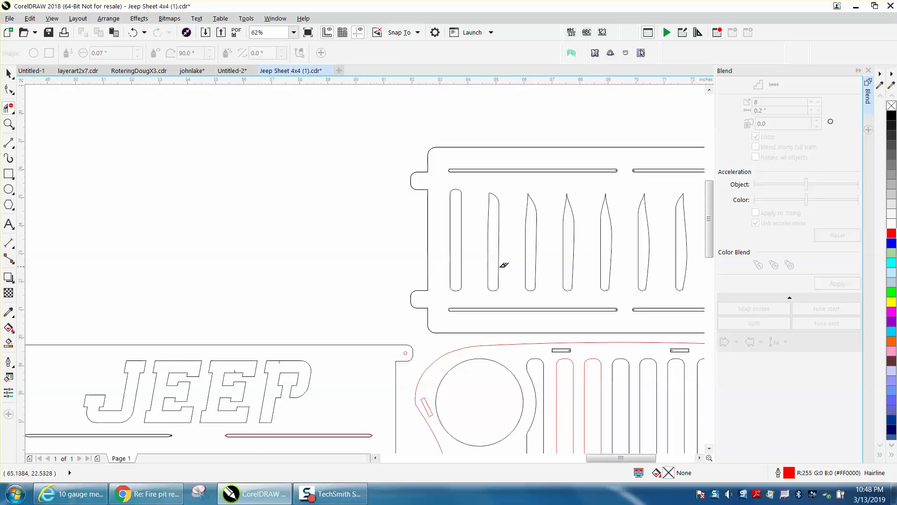
left_click(133, 33)
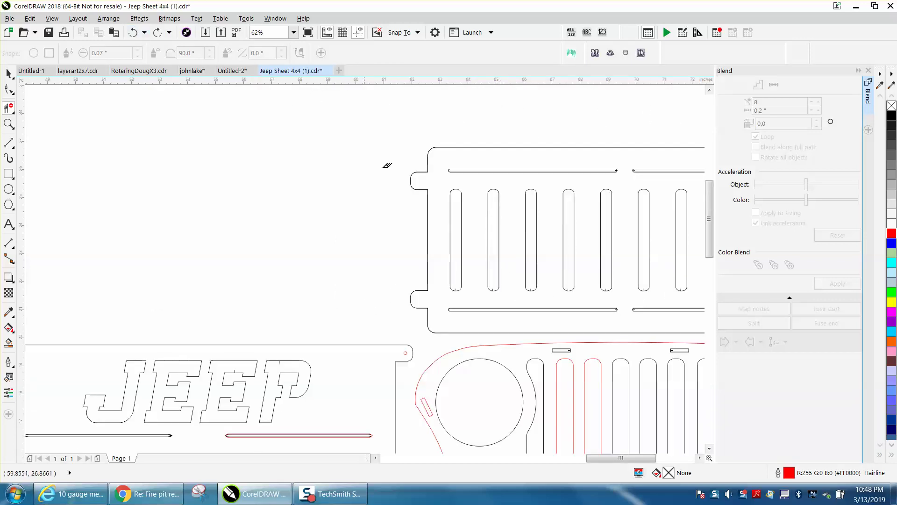
left_click(8, 123)
left_click_drag(444, 192, 548, 326)
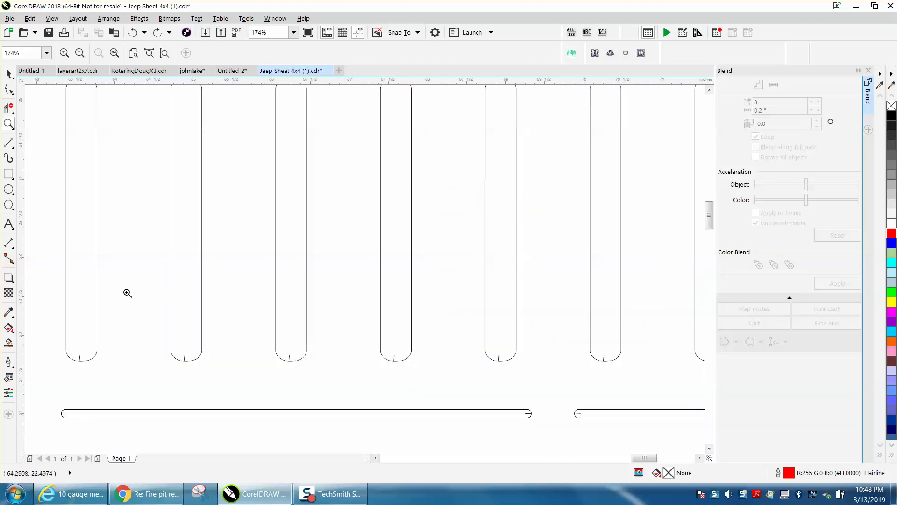
left_click(8, 109)
key("ctrl+shift+z")
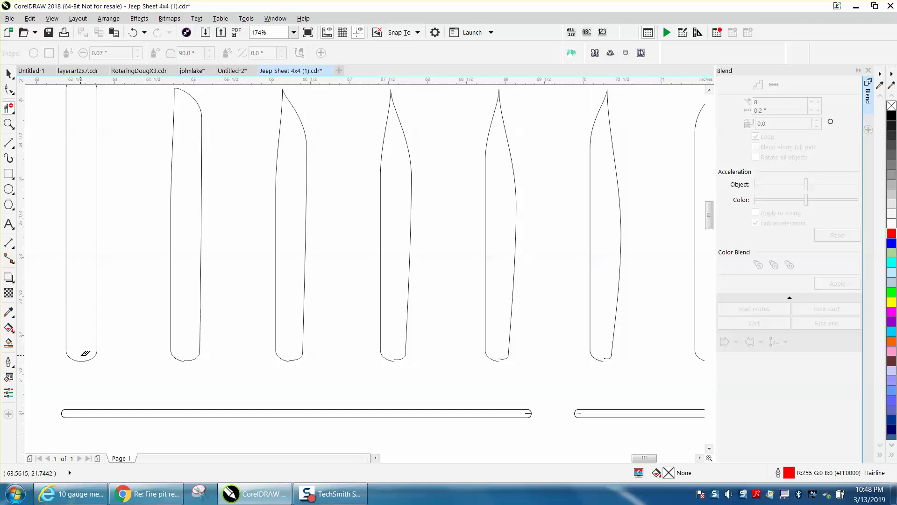
scroll(197, 318, "down", 2)
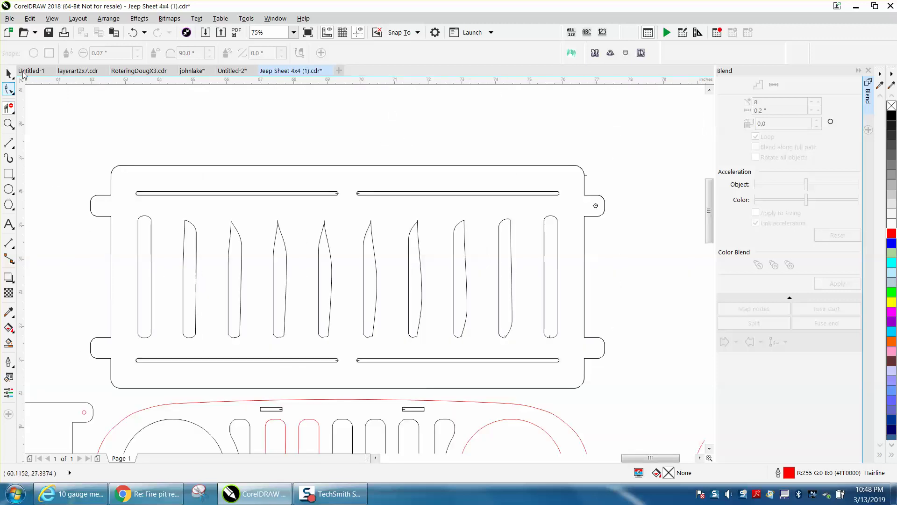
Step: Select and delete the blended slots, then undo to restore the blend group
left_click(109, 18)
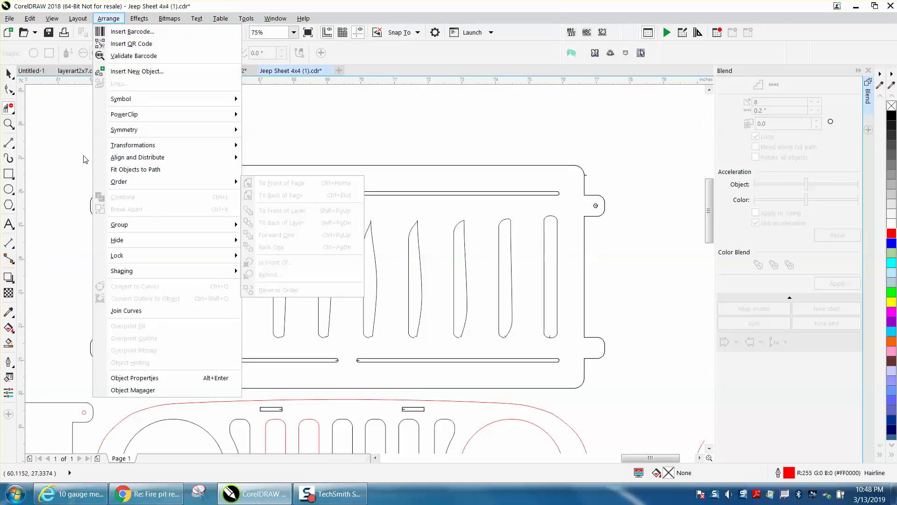
left_click(171, 183)
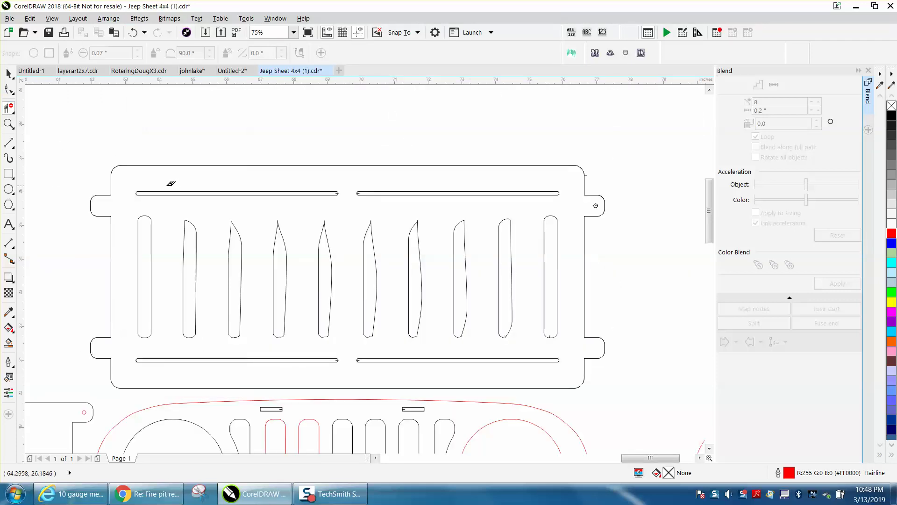
left_click(9, 73)
left_click_drag(73, 193, 182, 292)
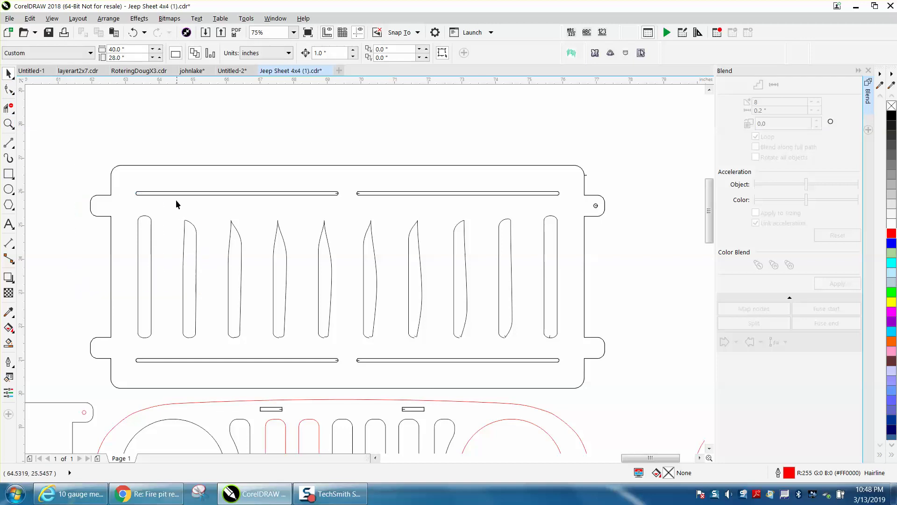
left_click_drag(174, 163, 535, 342)
key("Delete")
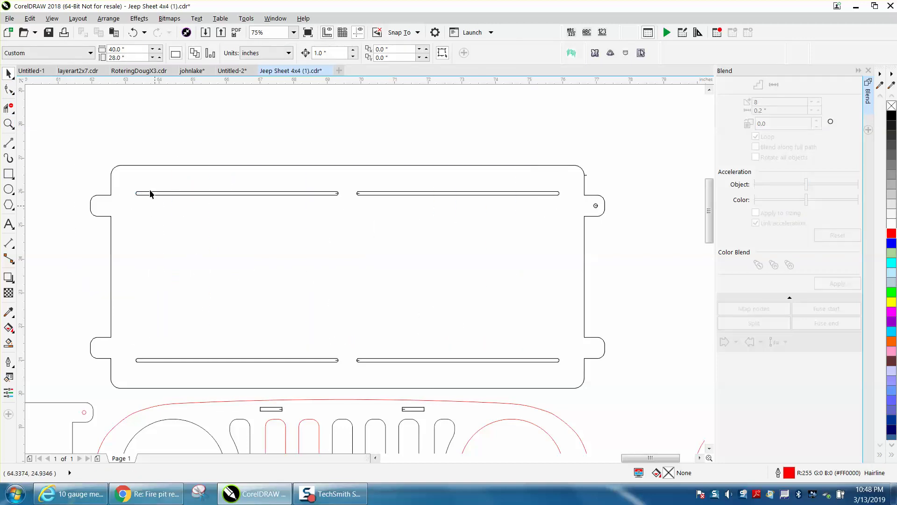
left_click(135, 33)
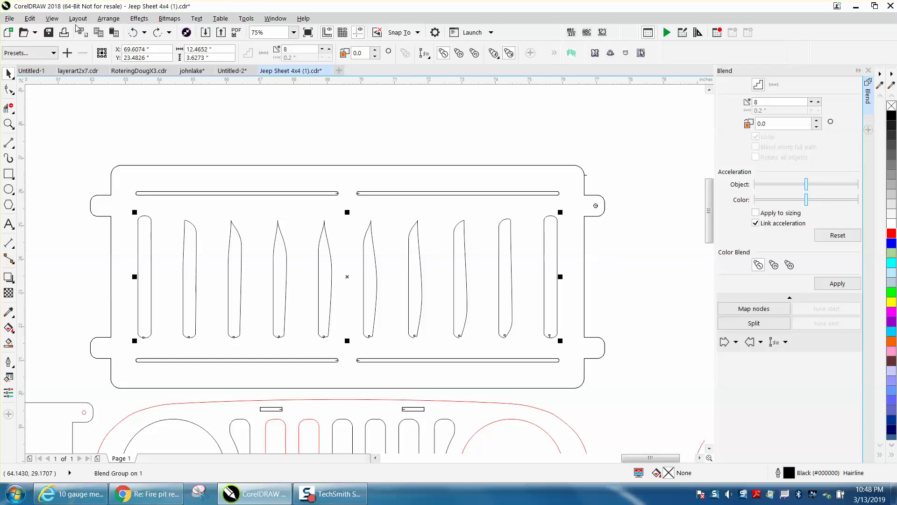
Step: Break the blend group apart and delete the eight inner slots
left_click(109, 18)
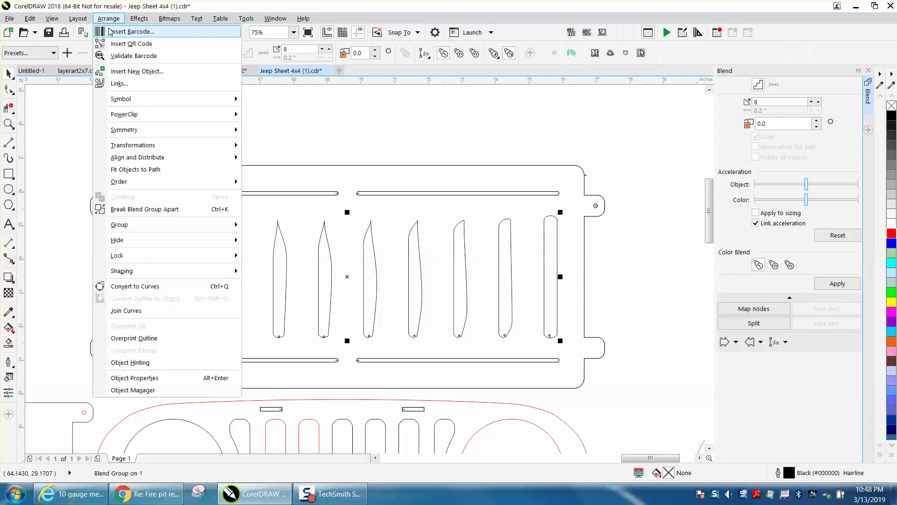
left_click(156, 209)
left_click_drag(169, 157, 536, 337)
key("Delete")
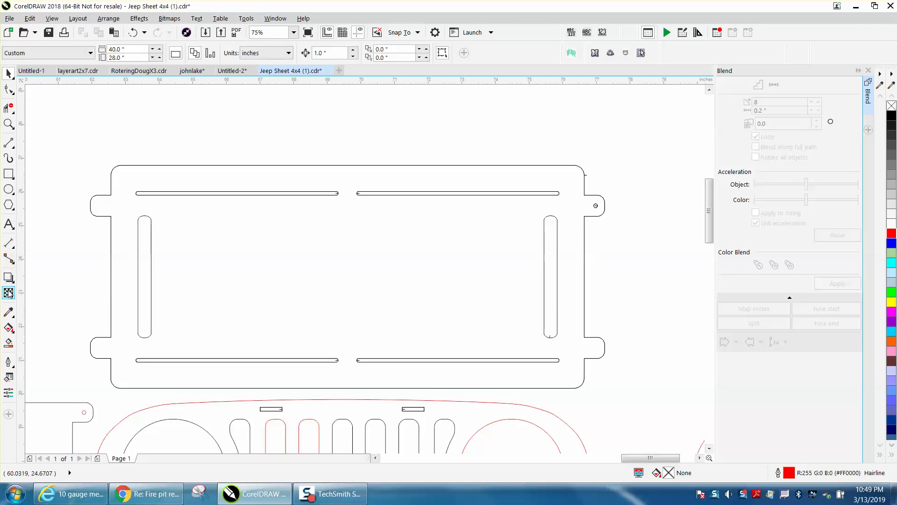
Step: Make a shifted copy of the left slot with no fill and a red outline
left_click(9, 342)
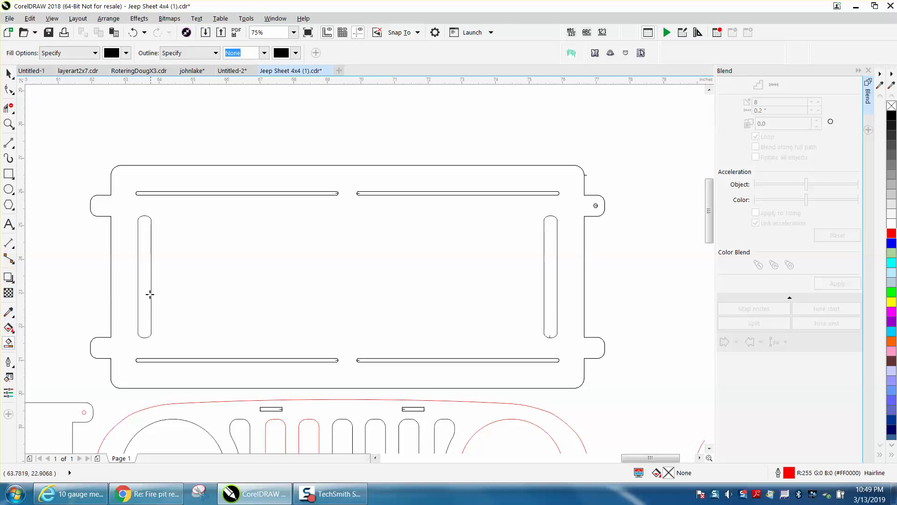
left_click(148, 293)
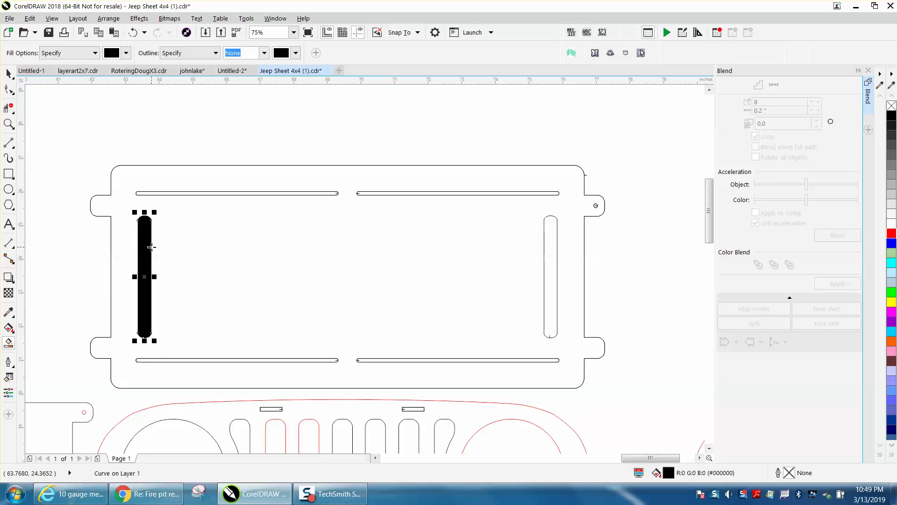
left_click_drag(151, 247, 184, 246)
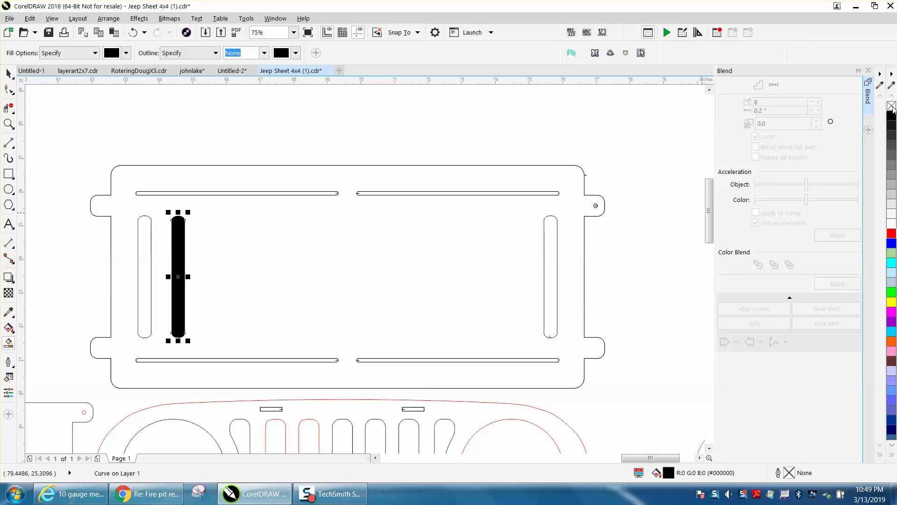
left_click(892, 107)
right_click(892, 234)
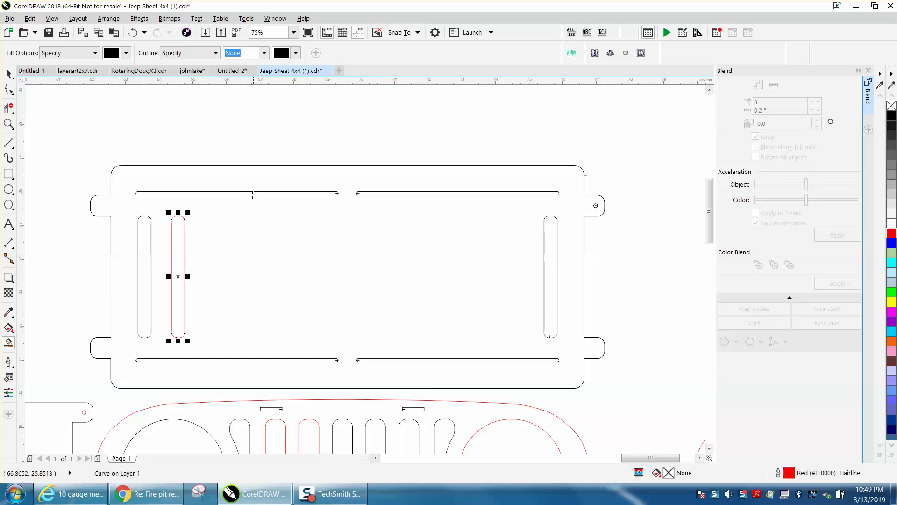
Step: Delete the old left black slot, undoing an accidental move of the board outline
left_click(9, 74)
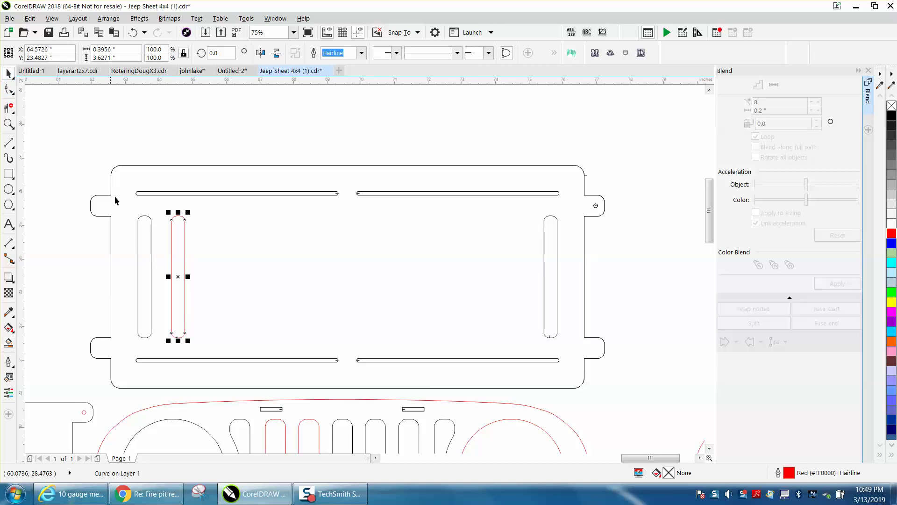
left_click(142, 221)
key("Delete")
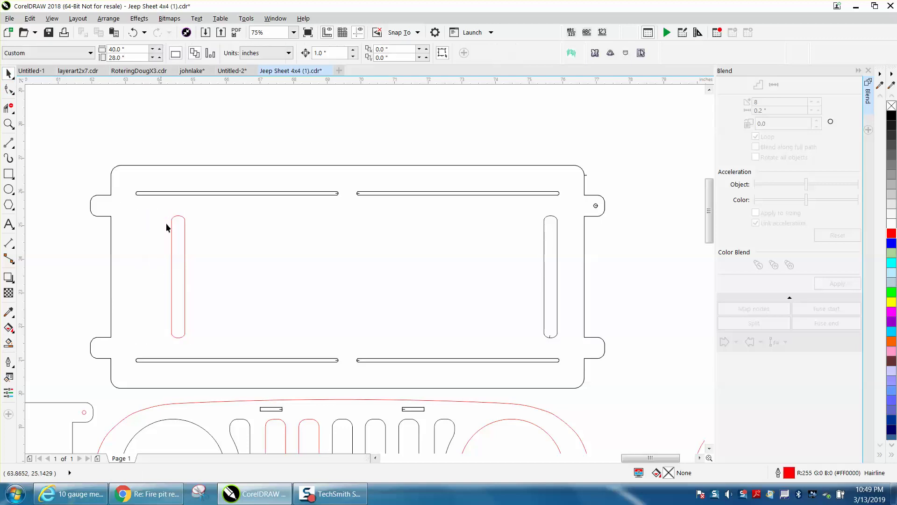
left_click(184, 226)
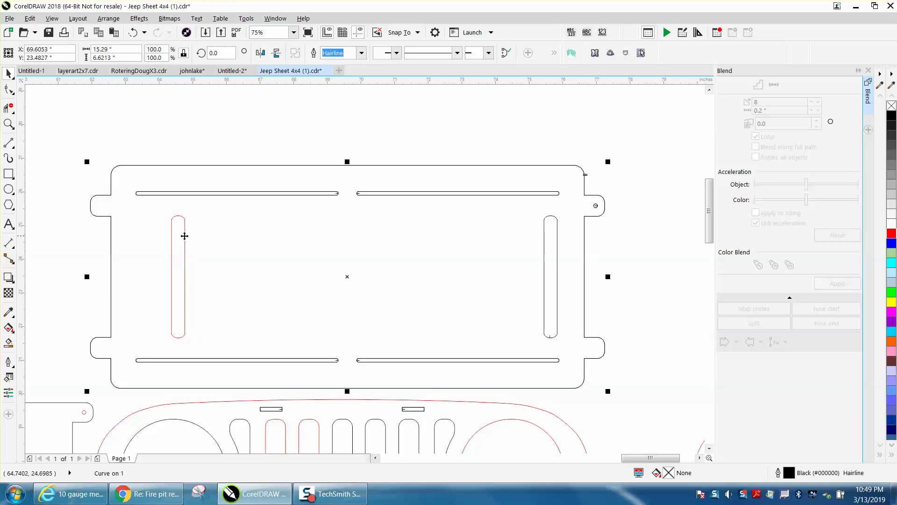
left_click_drag(162, 165, 183, 318)
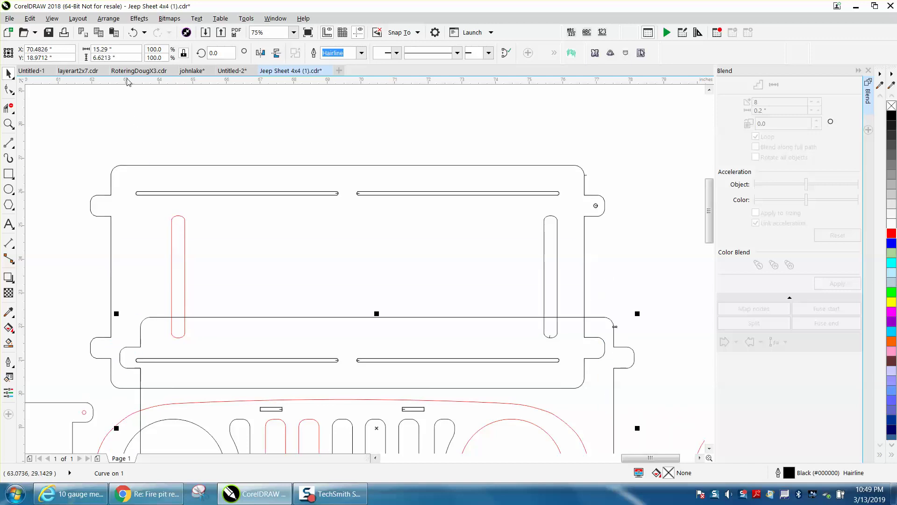
left_click(133, 32)
Step: Nudge the red slot 1 inch left and delete the right black slot
left_click_drag(142, 135, 224, 339)
key("Left")
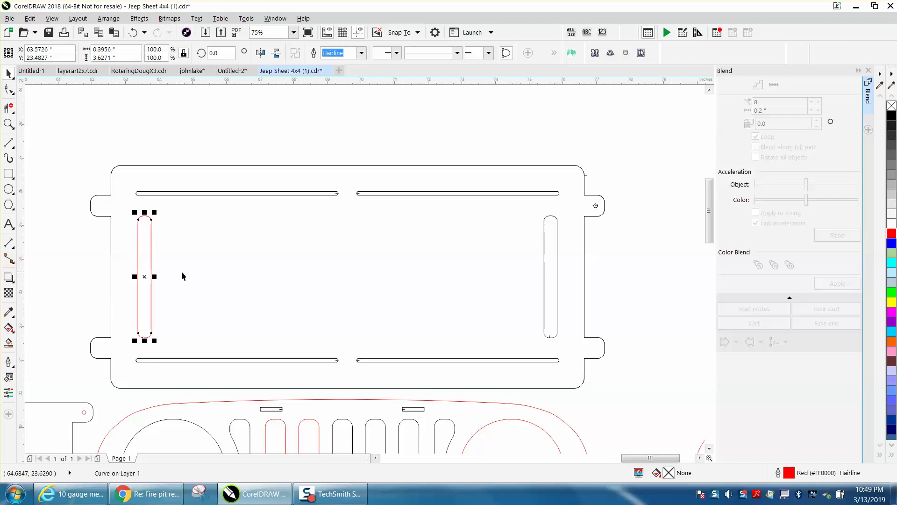
left_click(556, 274)
key("Delete")
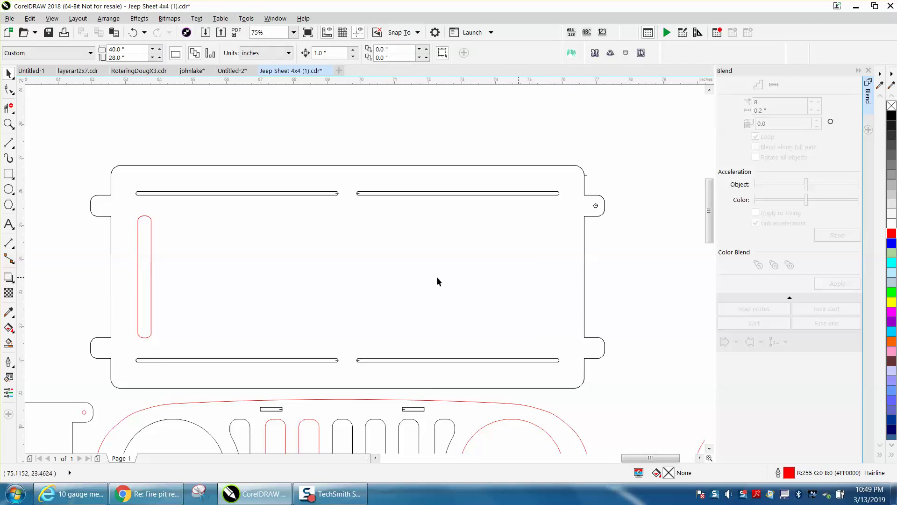
Step: Duplicate the red slot and place the copy at the panel's right end
left_click(148, 263)
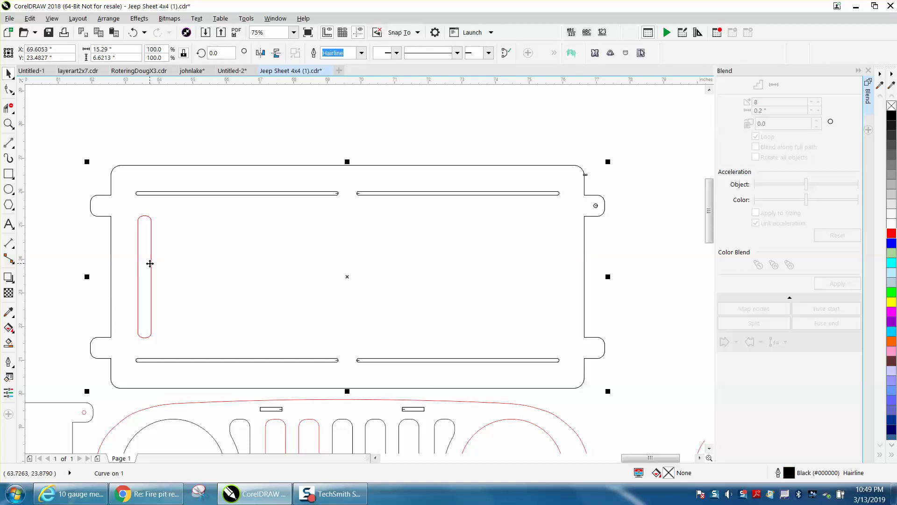
left_click(151, 264)
left_click_drag(74, 202, 129, 287)
left_click_drag(196, 348, 196, 347)
left_click_drag(146, 281, 550, 291)
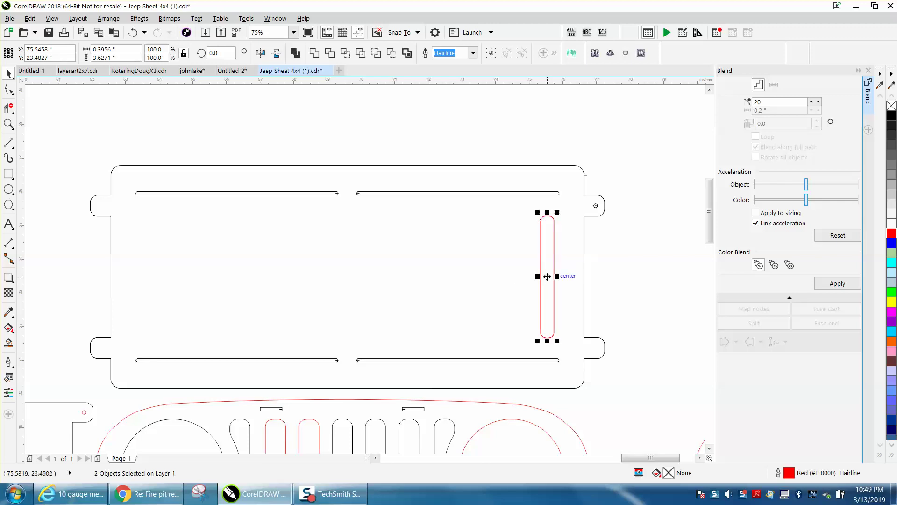
left_click_drag(547, 289, 155, 277)
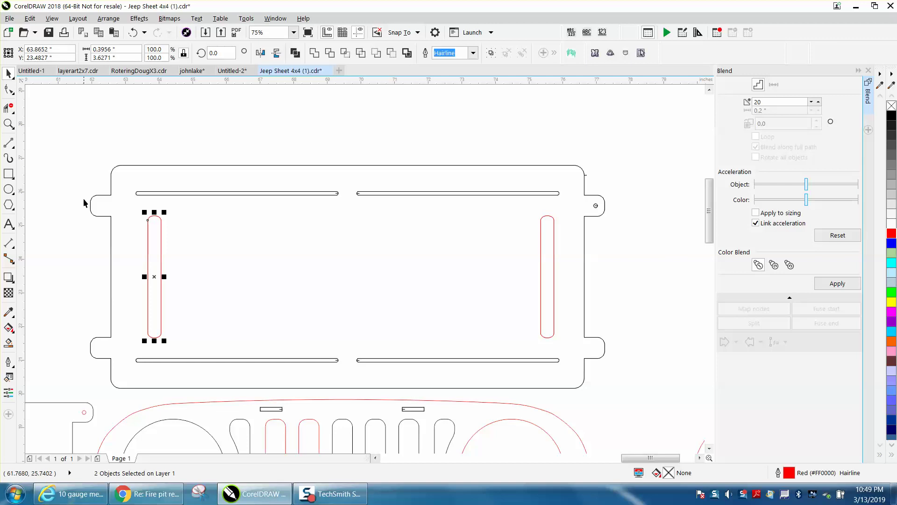
Step: Try selecting both red end slots together, clearing the board outline from the selection
left_click_drag(84, 199, 129, 287)
left_click_drag(517, 359, 588, 357)
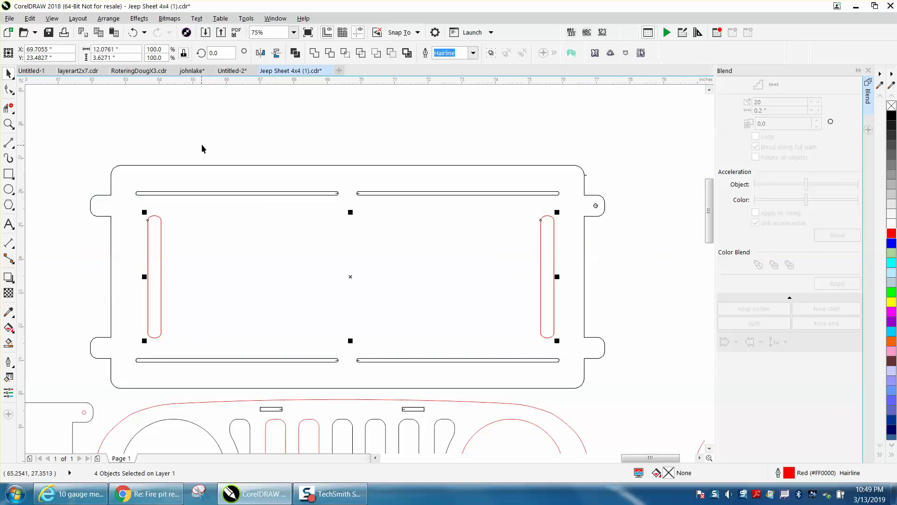
left_click(161, 225)
left_click(160, 221)
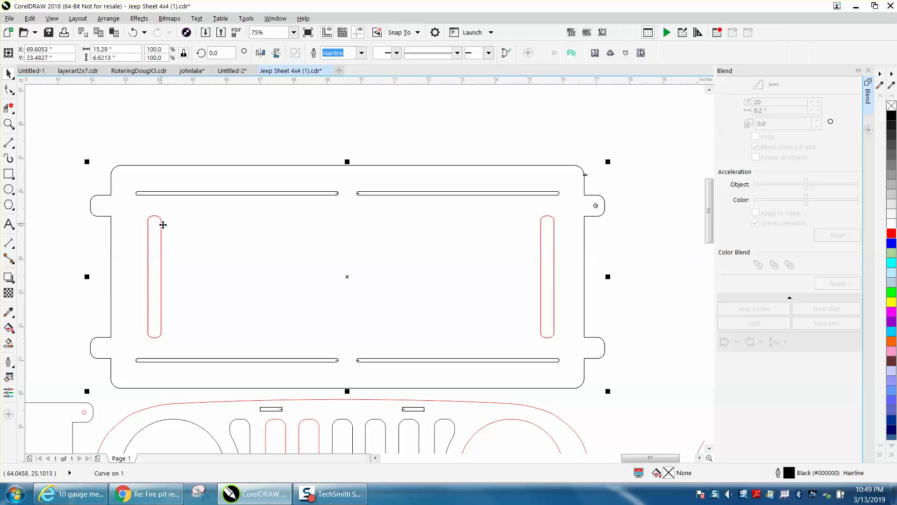
left_click(163, 226)
left_click(161, 226)
left_click(103, 219)
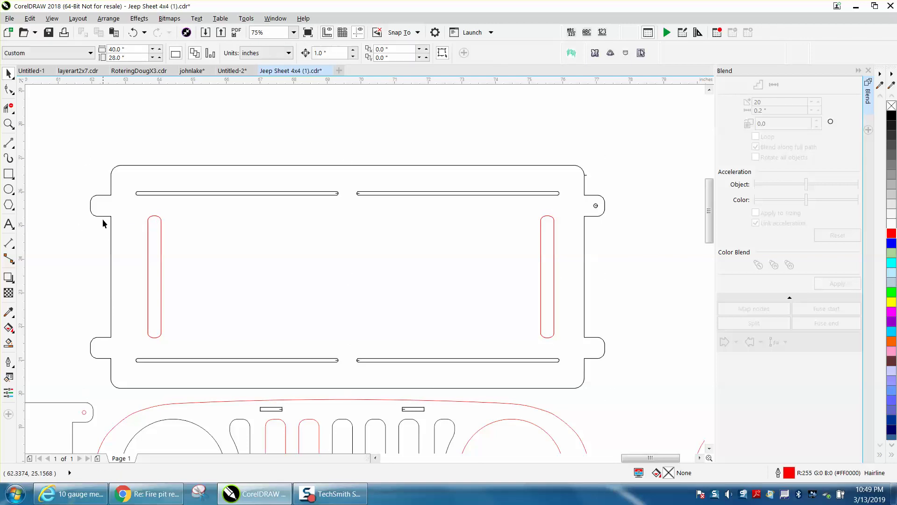
left_click_drag(509, 333, 566, 345)
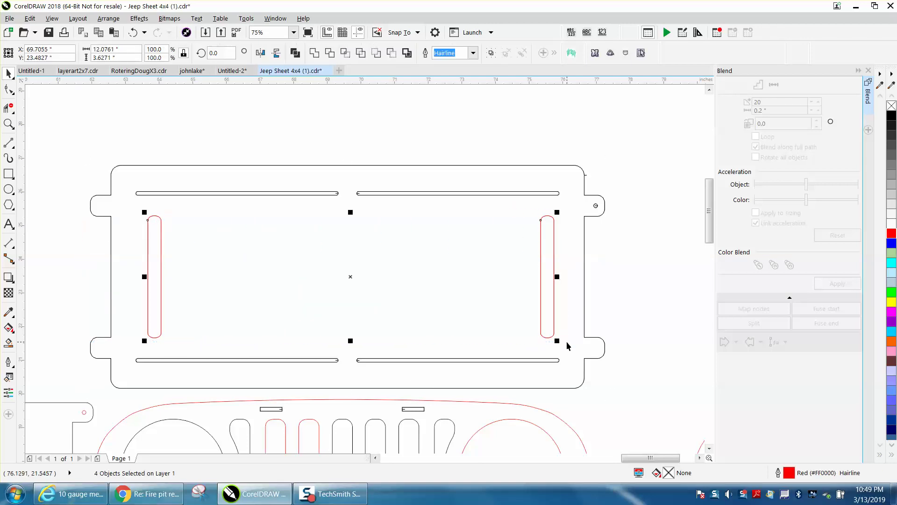
left_click(605, 290)
Step: Send the outer board outline to the back behind the red slots
left_click(554, 273)
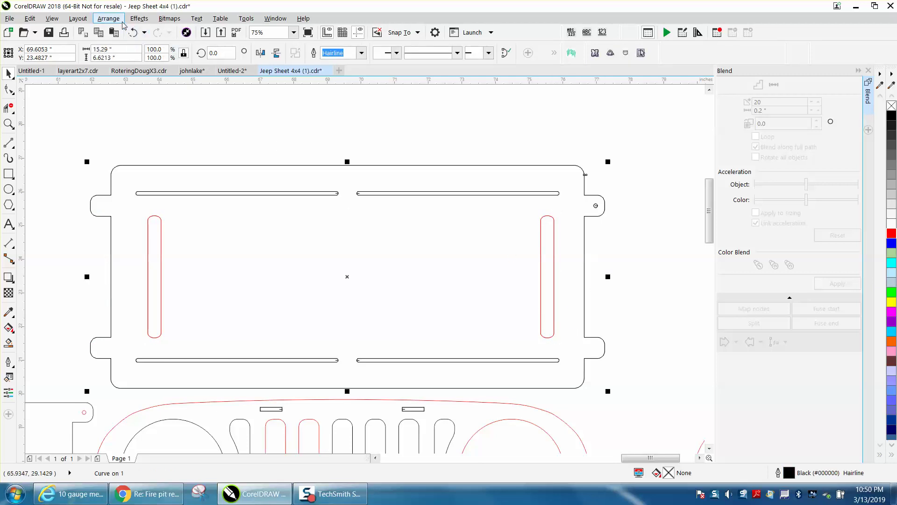
left_click(109, 18)
mouse_move(137, 182)
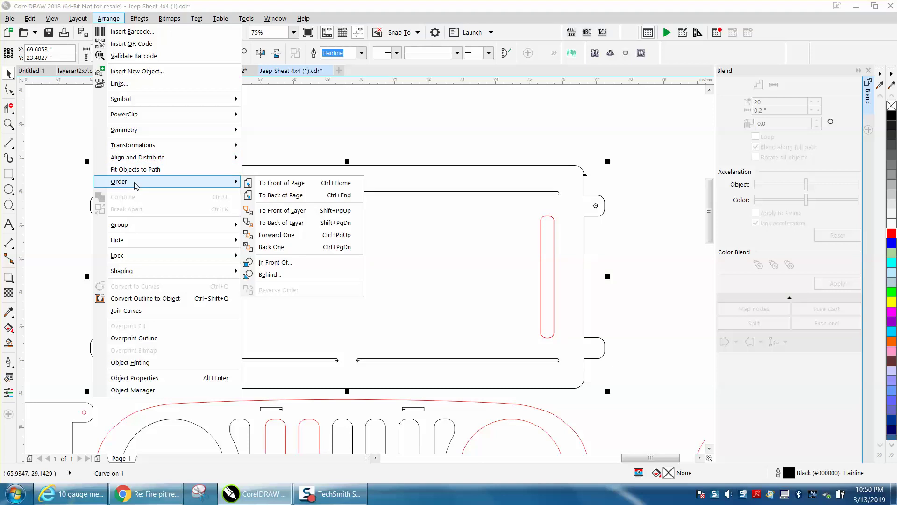
left_click(293, 196)
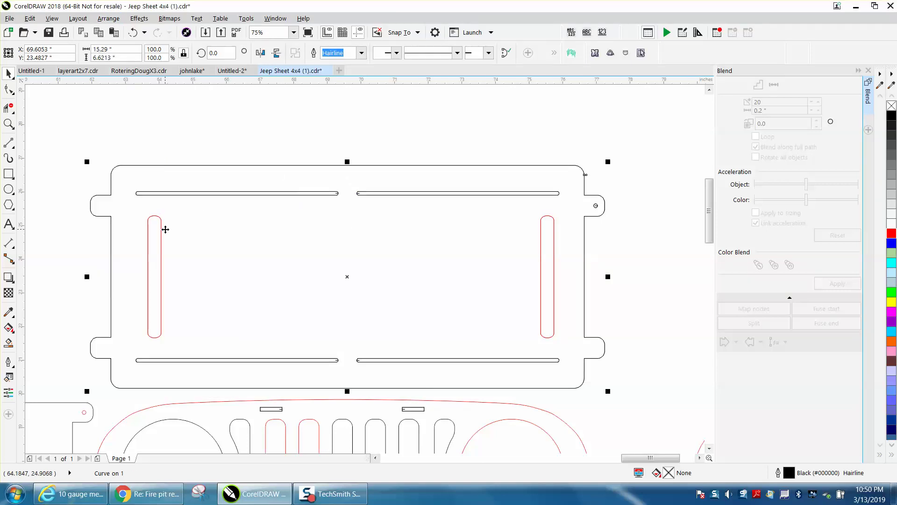
left_click(150, 150)
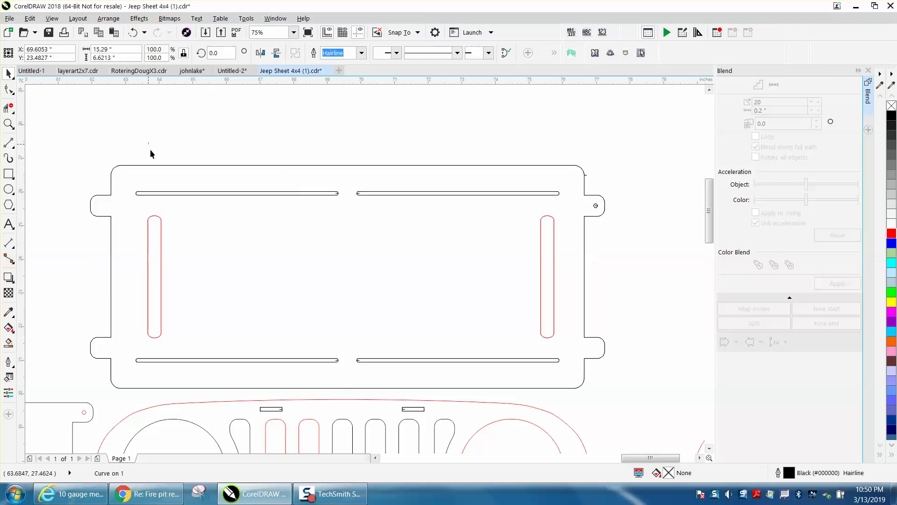
Step: Select both red end slots and blend them with 8 steps
left_click(160, 229)
left_click(161, 230)
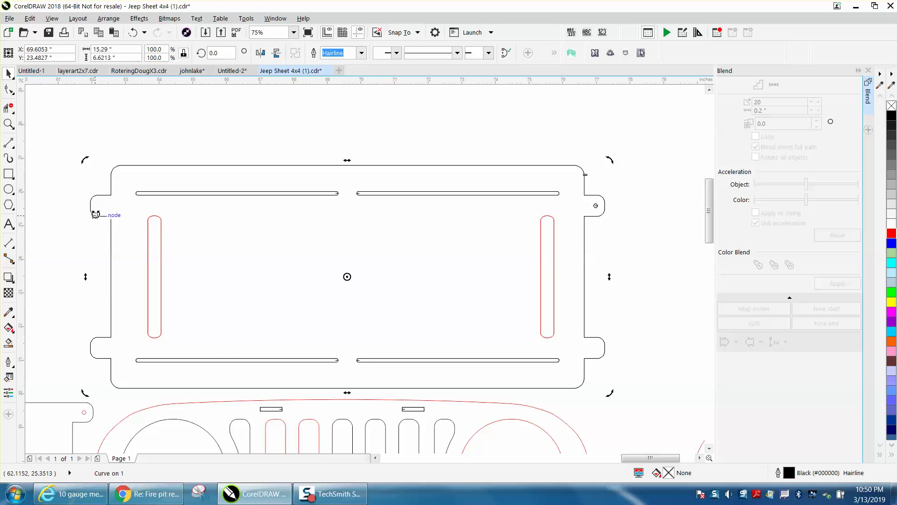
left_click(95, 217)
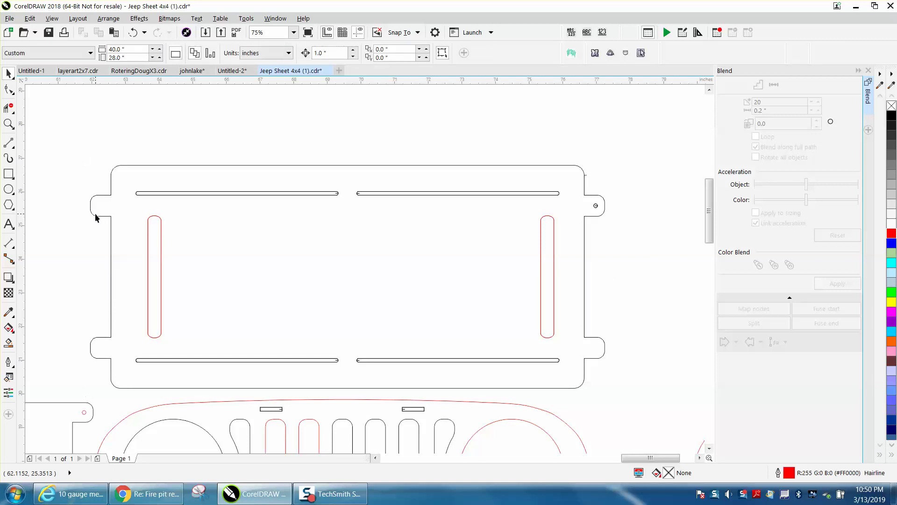
left_click(148, 221)
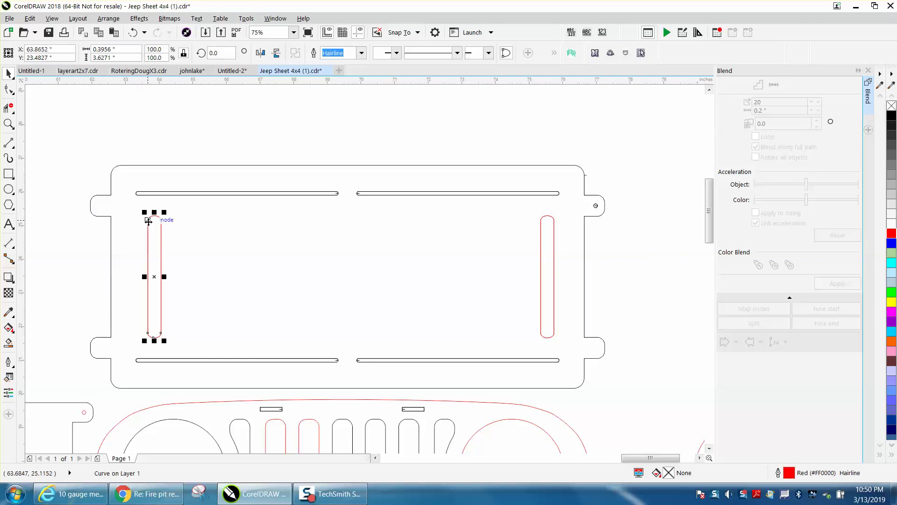
left_click(541, 272, "shift")
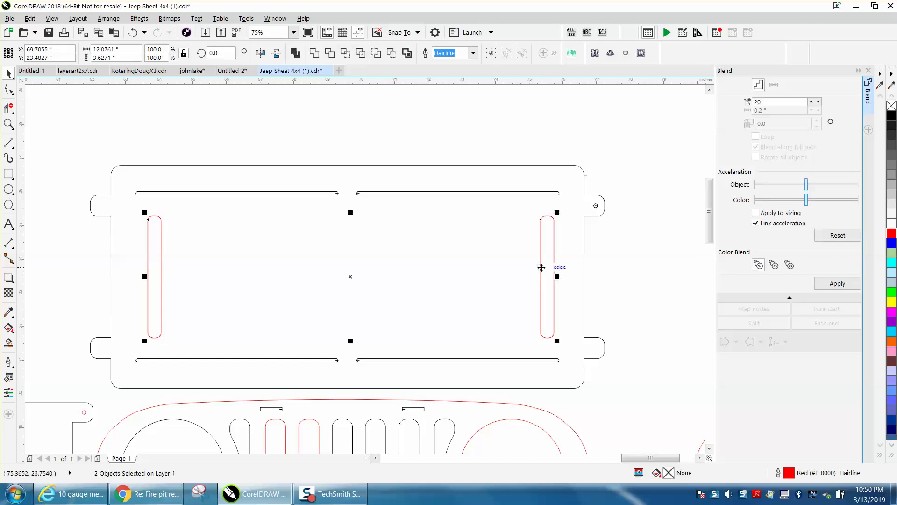
double_click(766, 102)
type("8")
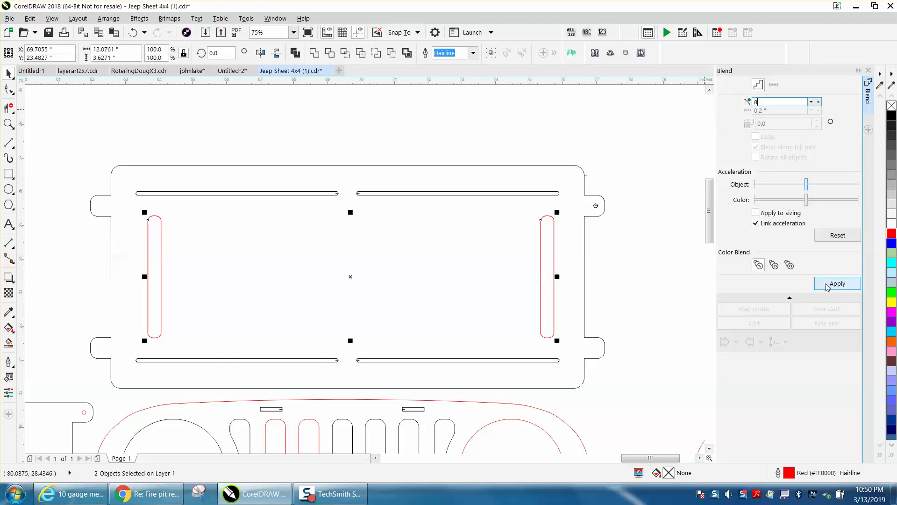
left_click(832, 284)
left_click(638, 280)
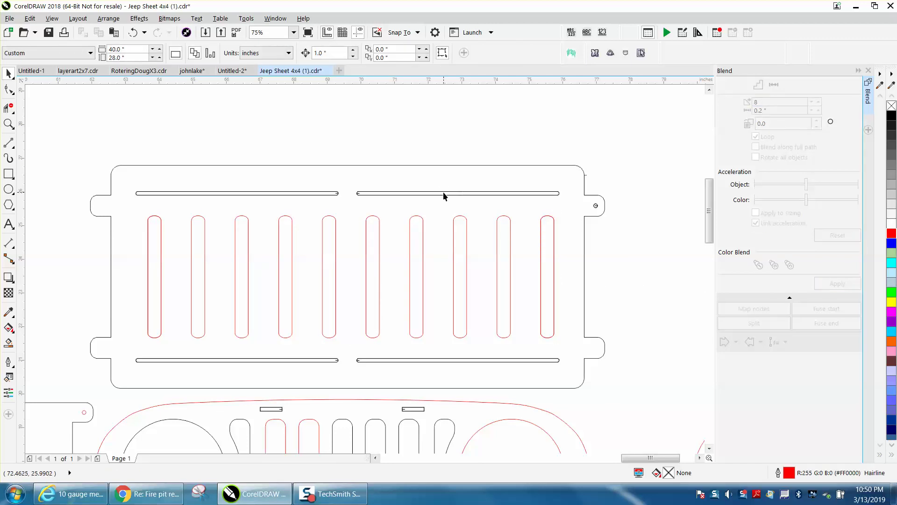
Step: Zoom out and frame the grille panel, JEEP panel, front grille and hole plate together
scroll(425, 197, "down", 4)
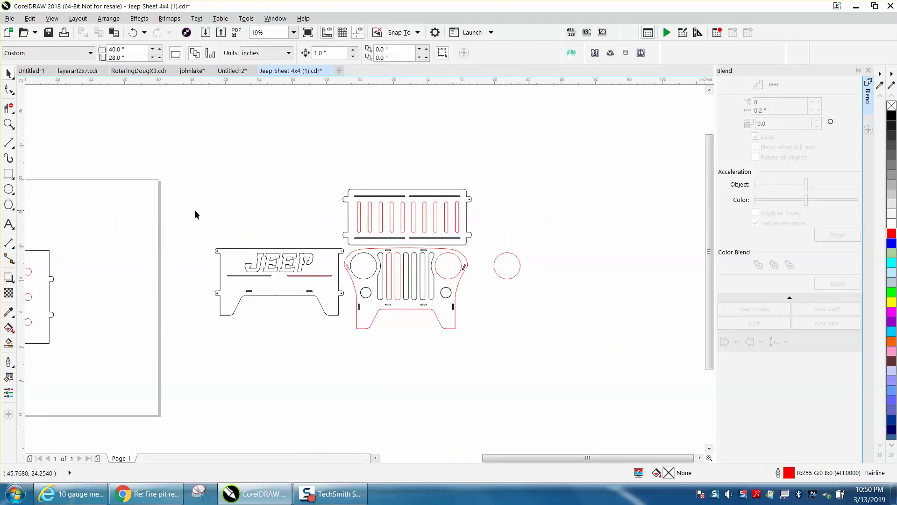
scroll(223, 215, "down", 4)
left_click(8, 124)
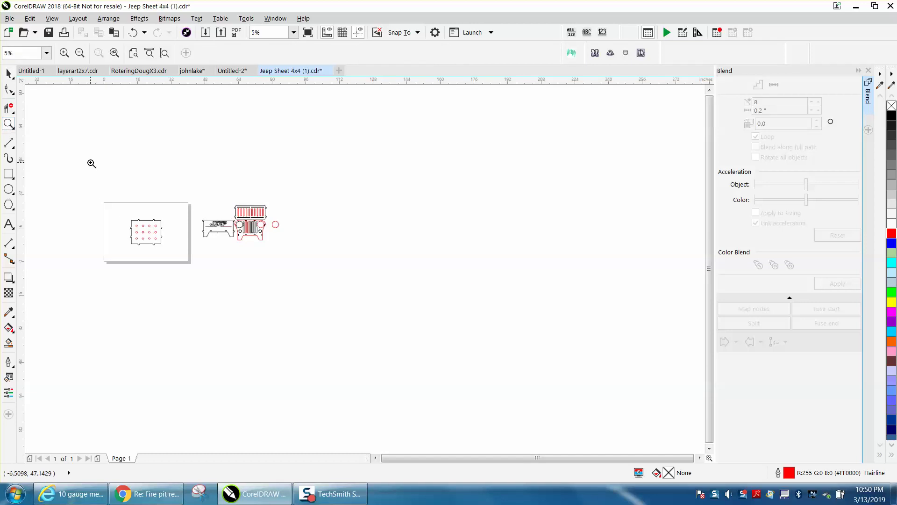
left_click_drag(109, 202, 344, 291)
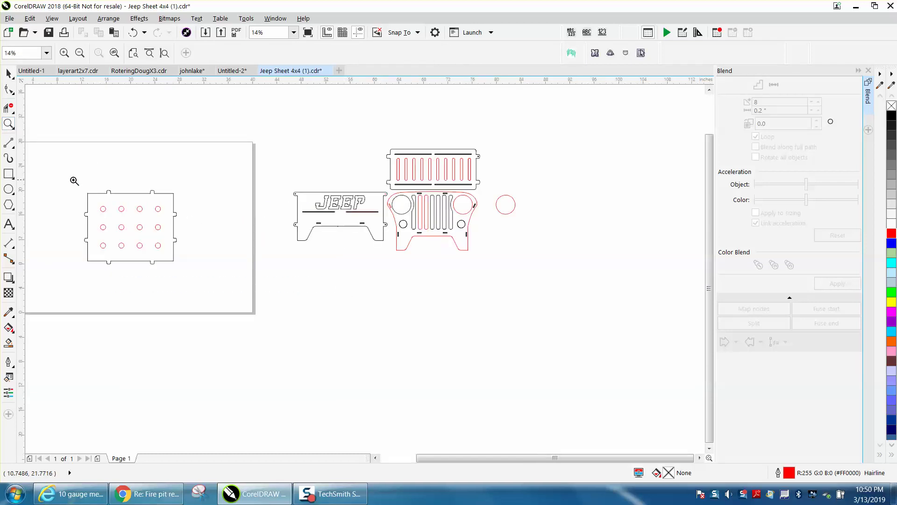
left_click_drag(70, 180, 549, 302)
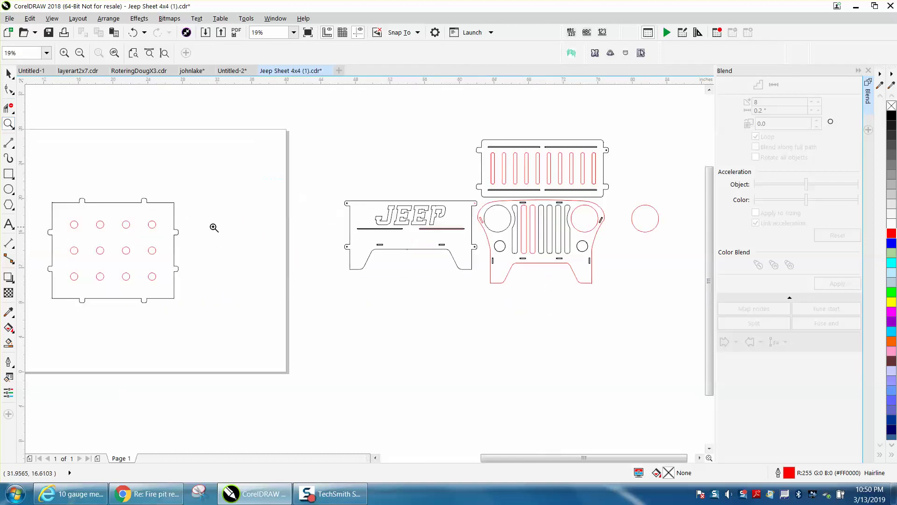